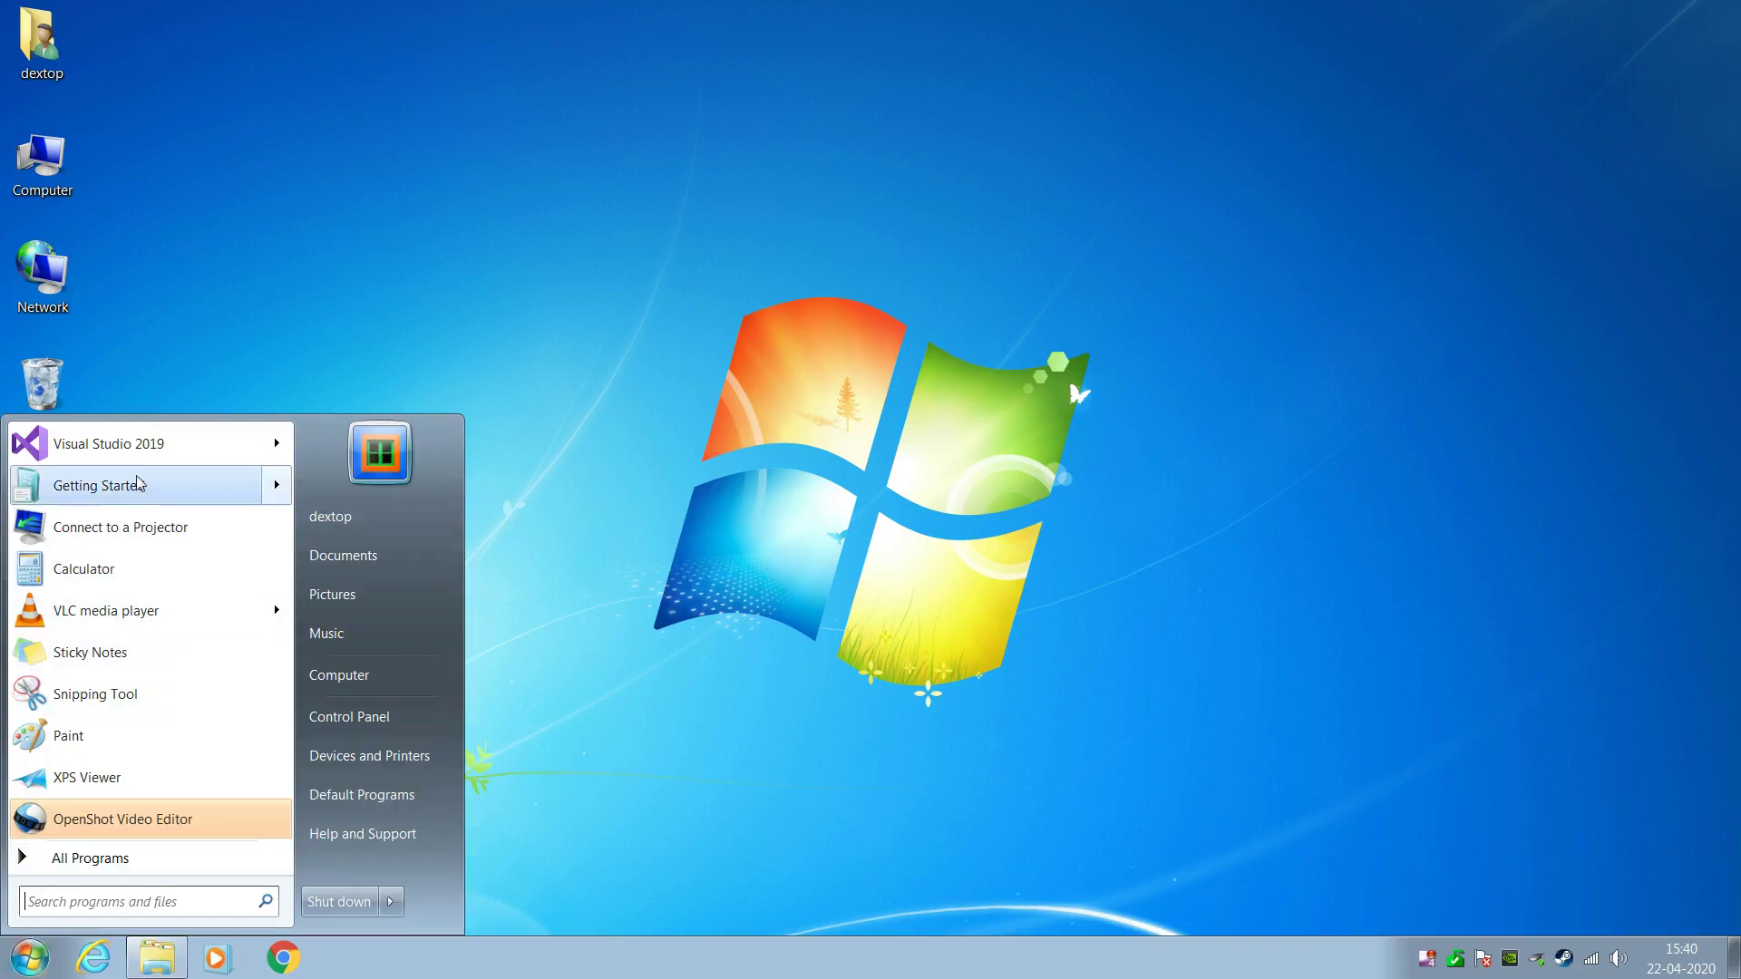
# Step: Launch Visual Studio 2019 from the Start menu and reach the new-project template list
pyautogui.click(142, 447)
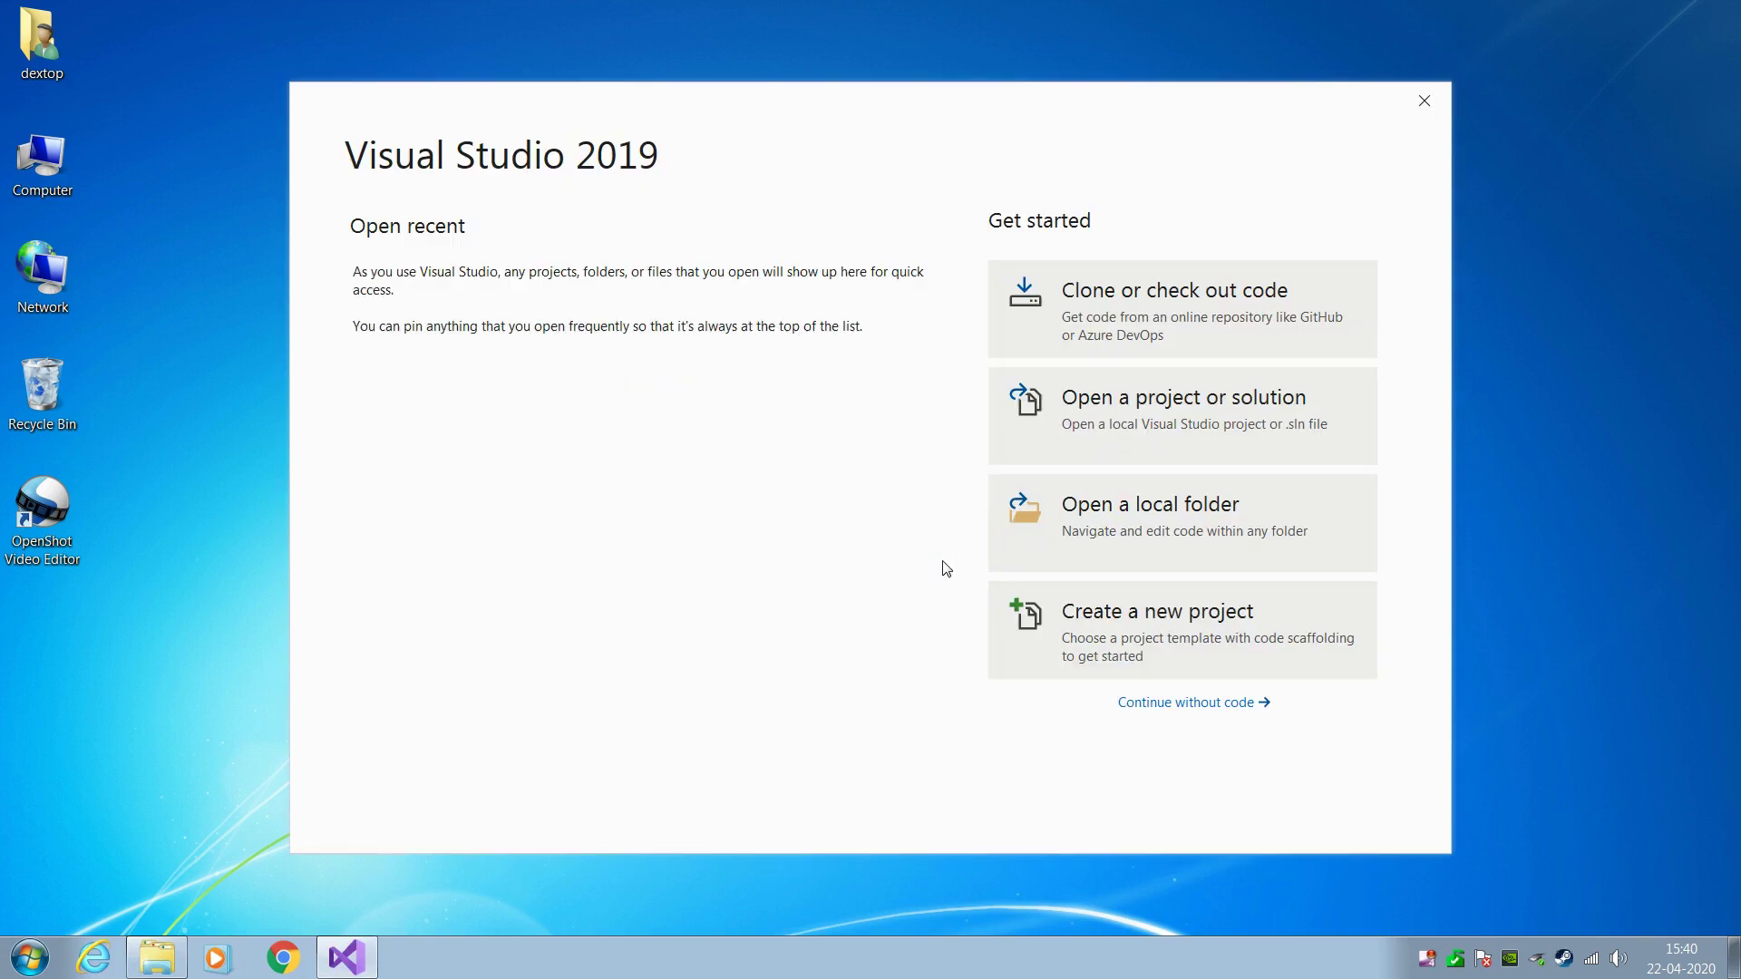
# Step: Filter templates to C++ and Windows, choose Console App, and continue to project configuration
pyautogui.click(1226, 651)
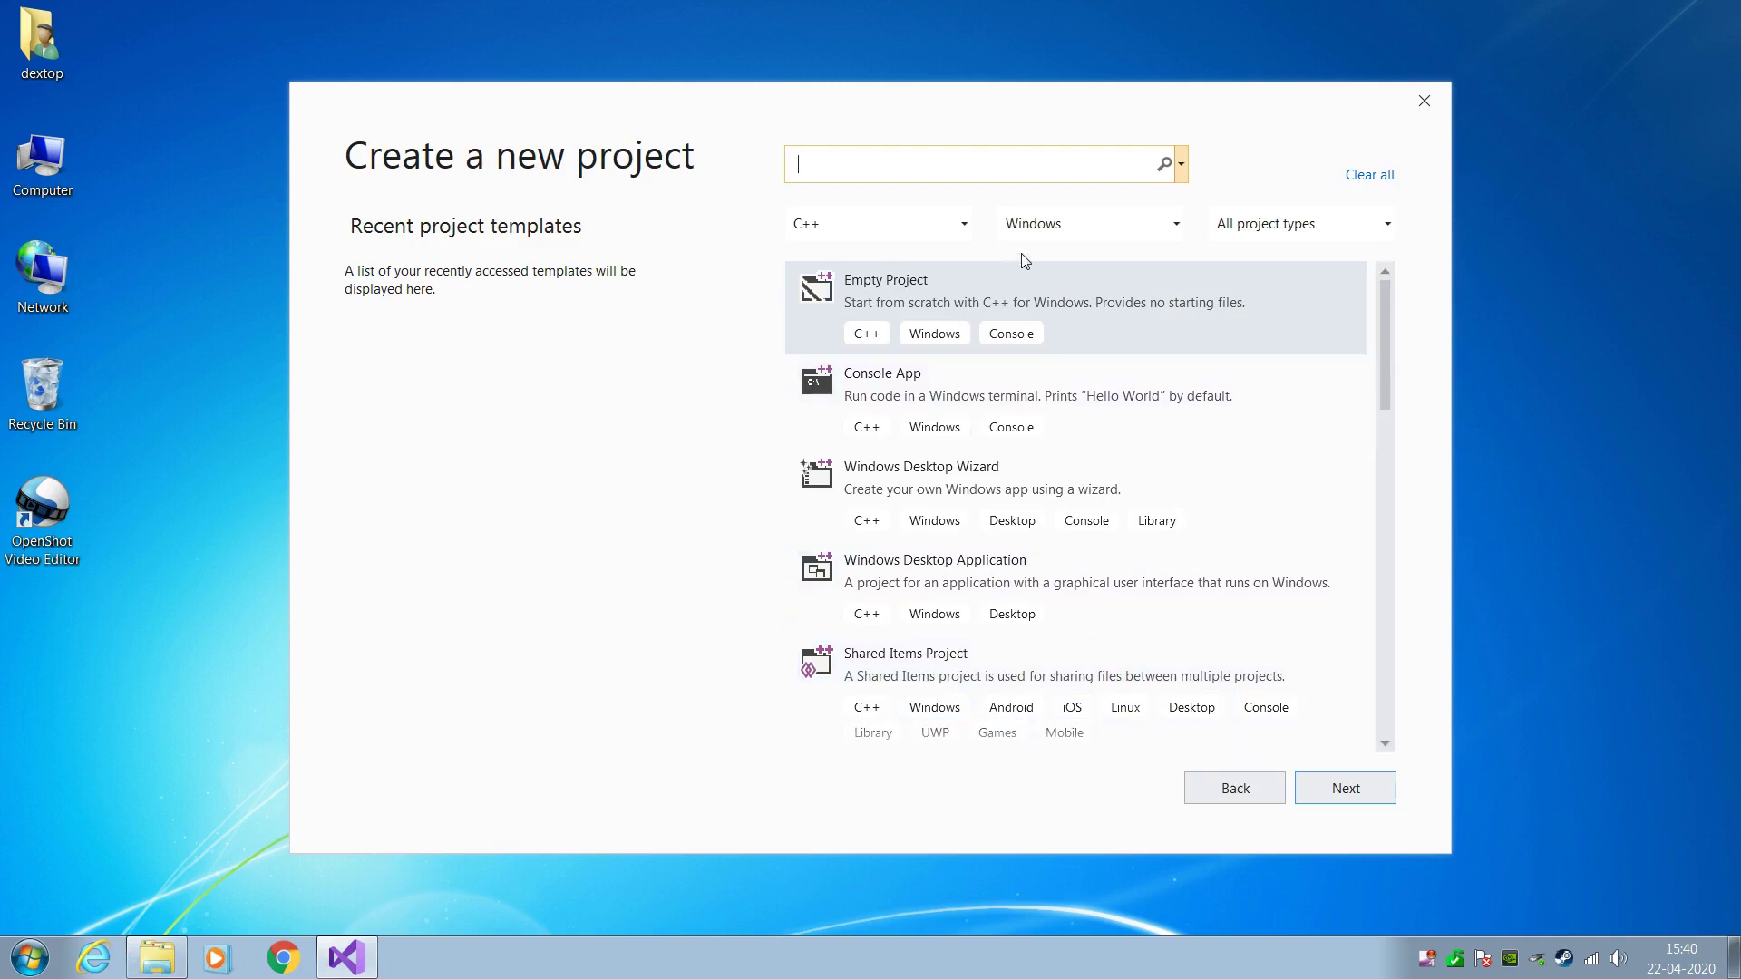
pyautogui.click(880, 228)
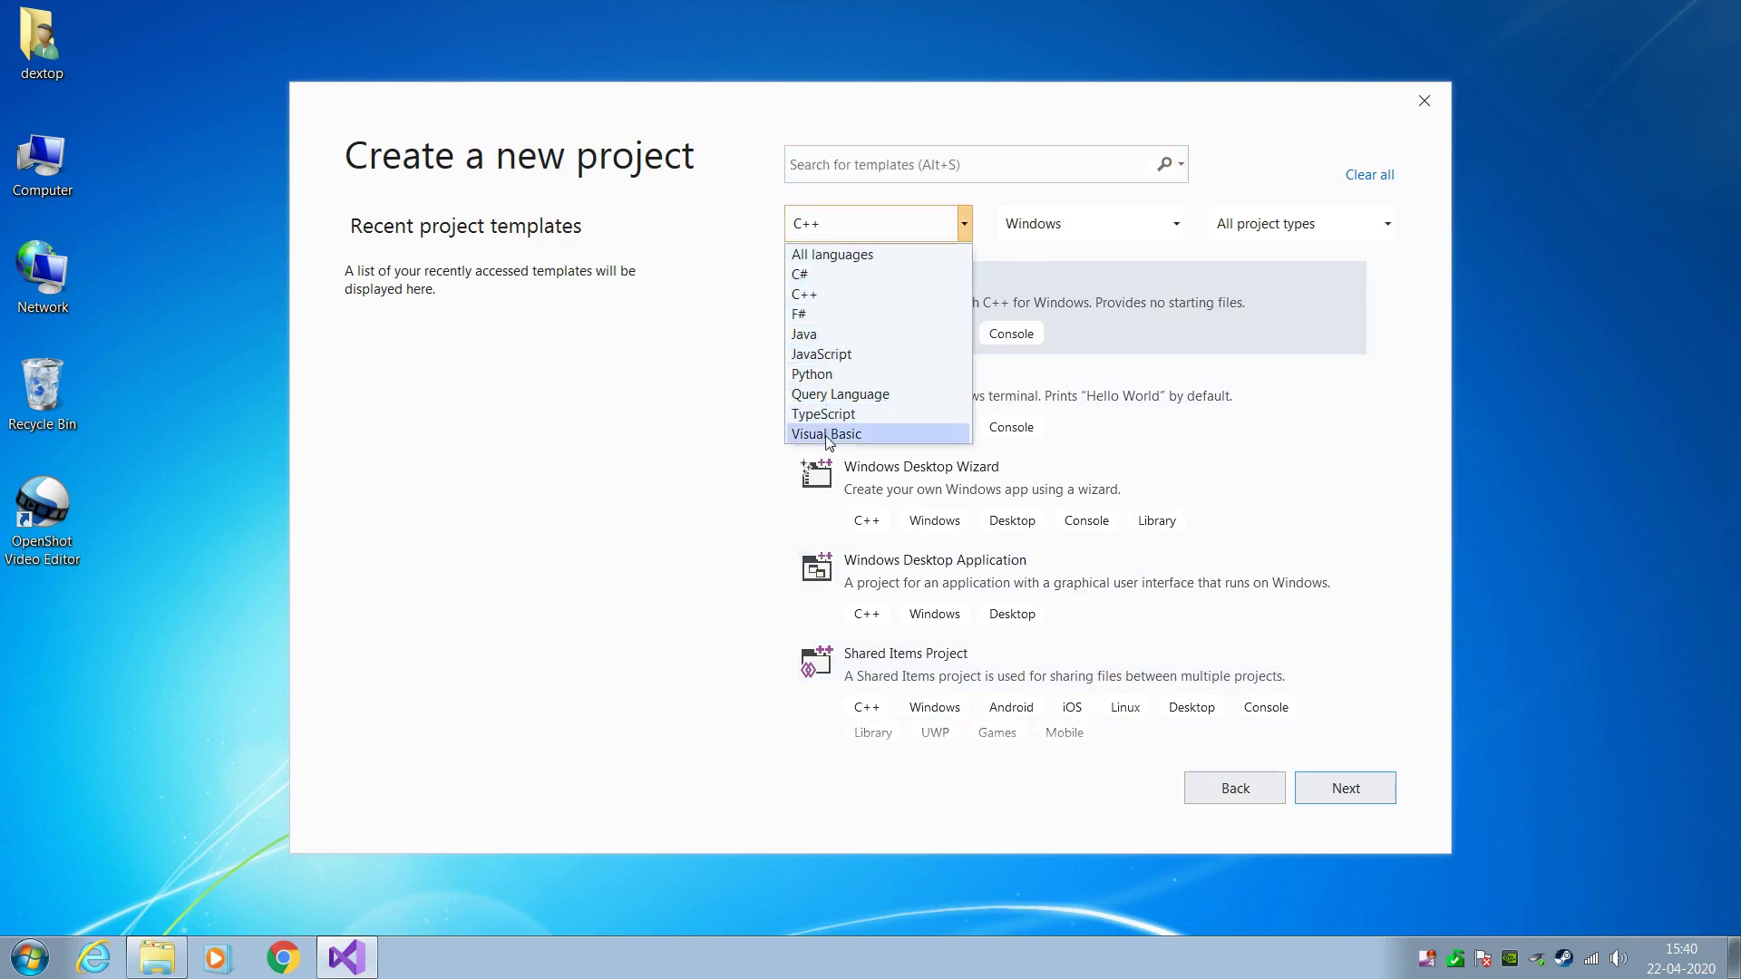
pyautogui.click(827, 292)
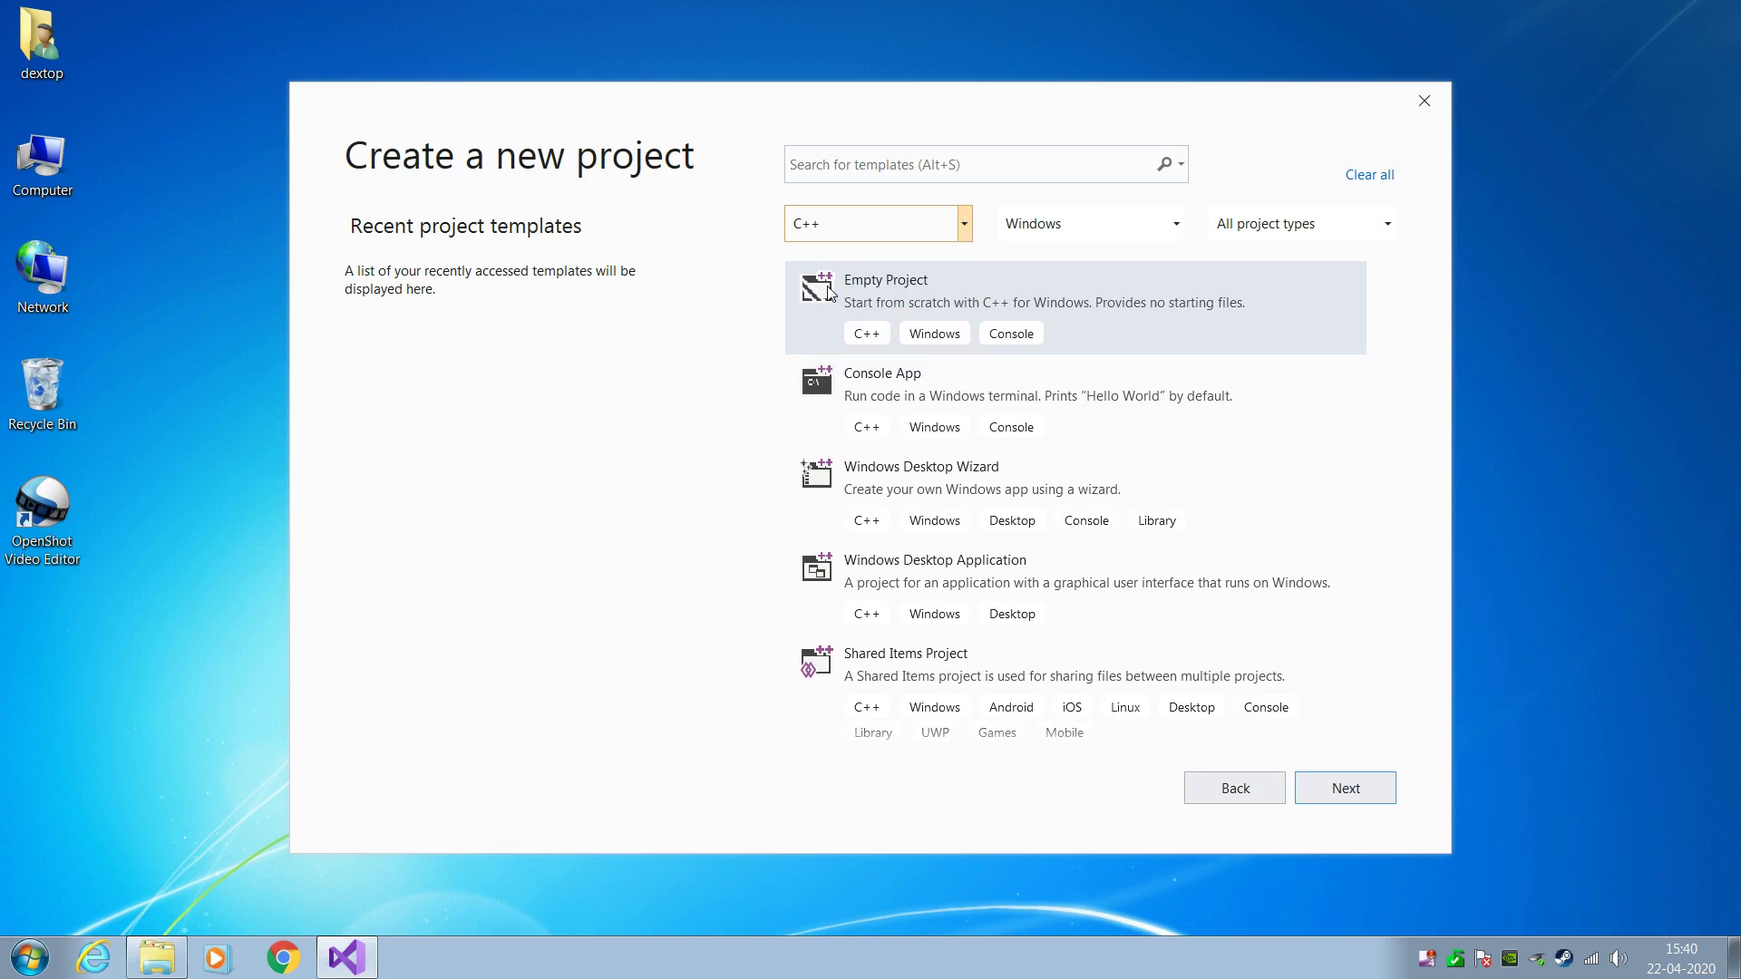
pyautogui.click(1108, 228)
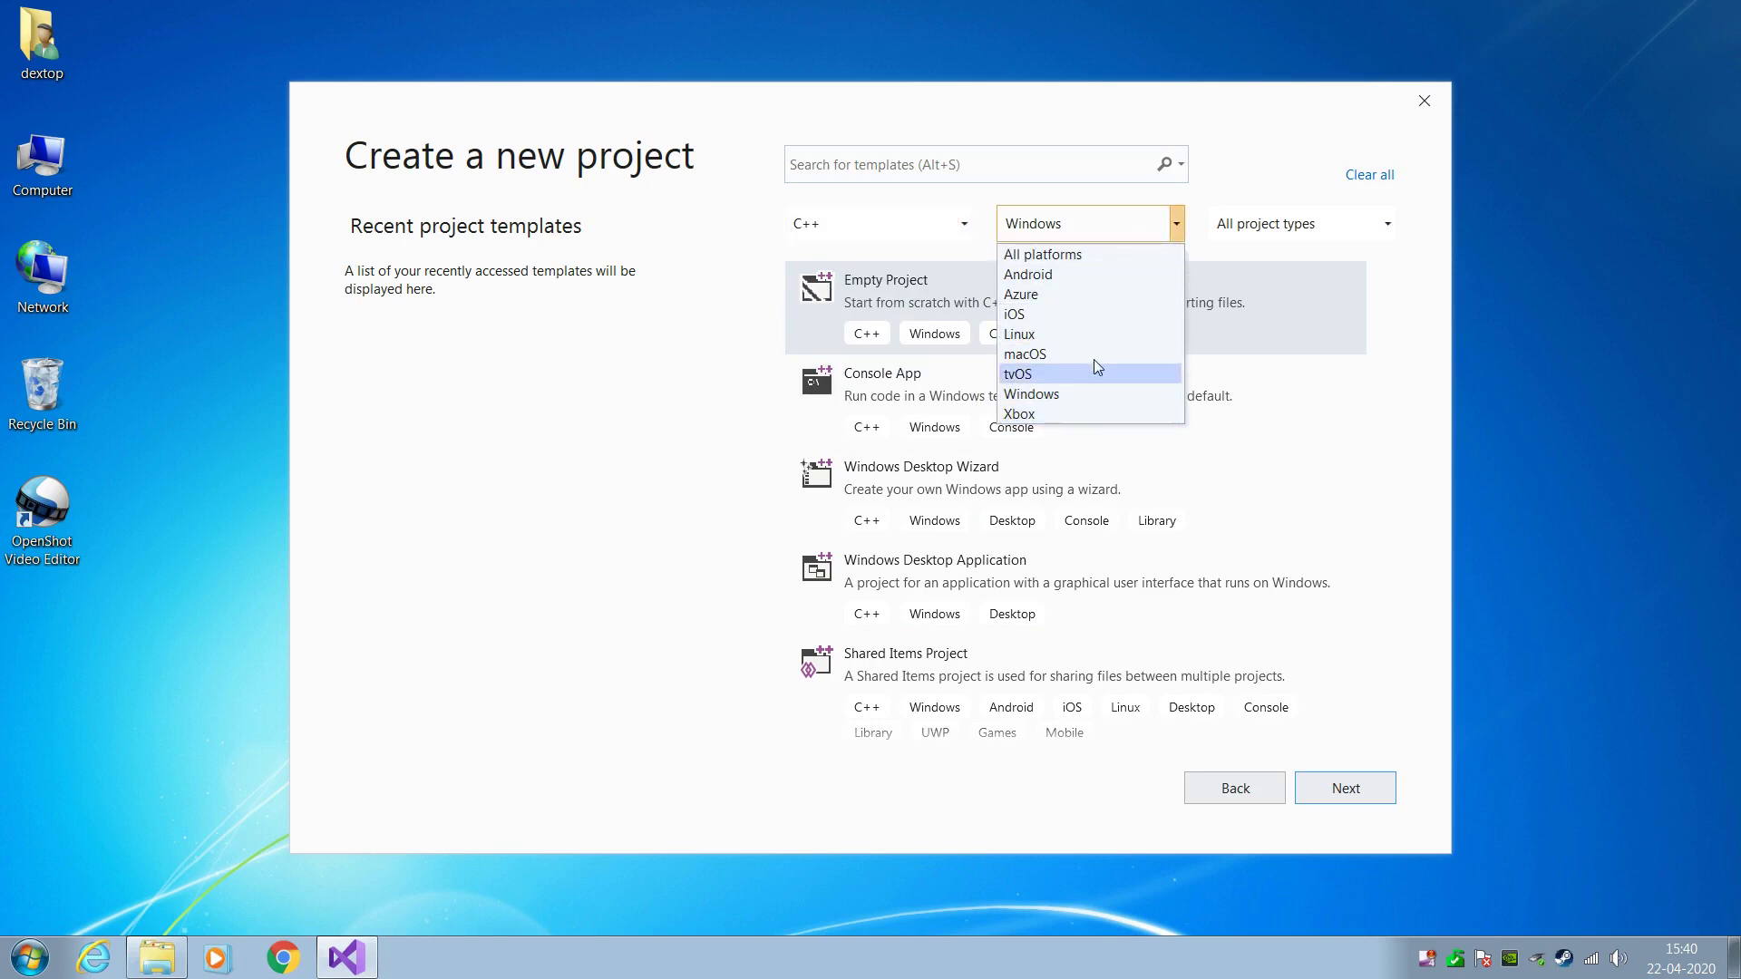
pyautogui.click(1095, 334)
pyautogui.click(1104, 229)
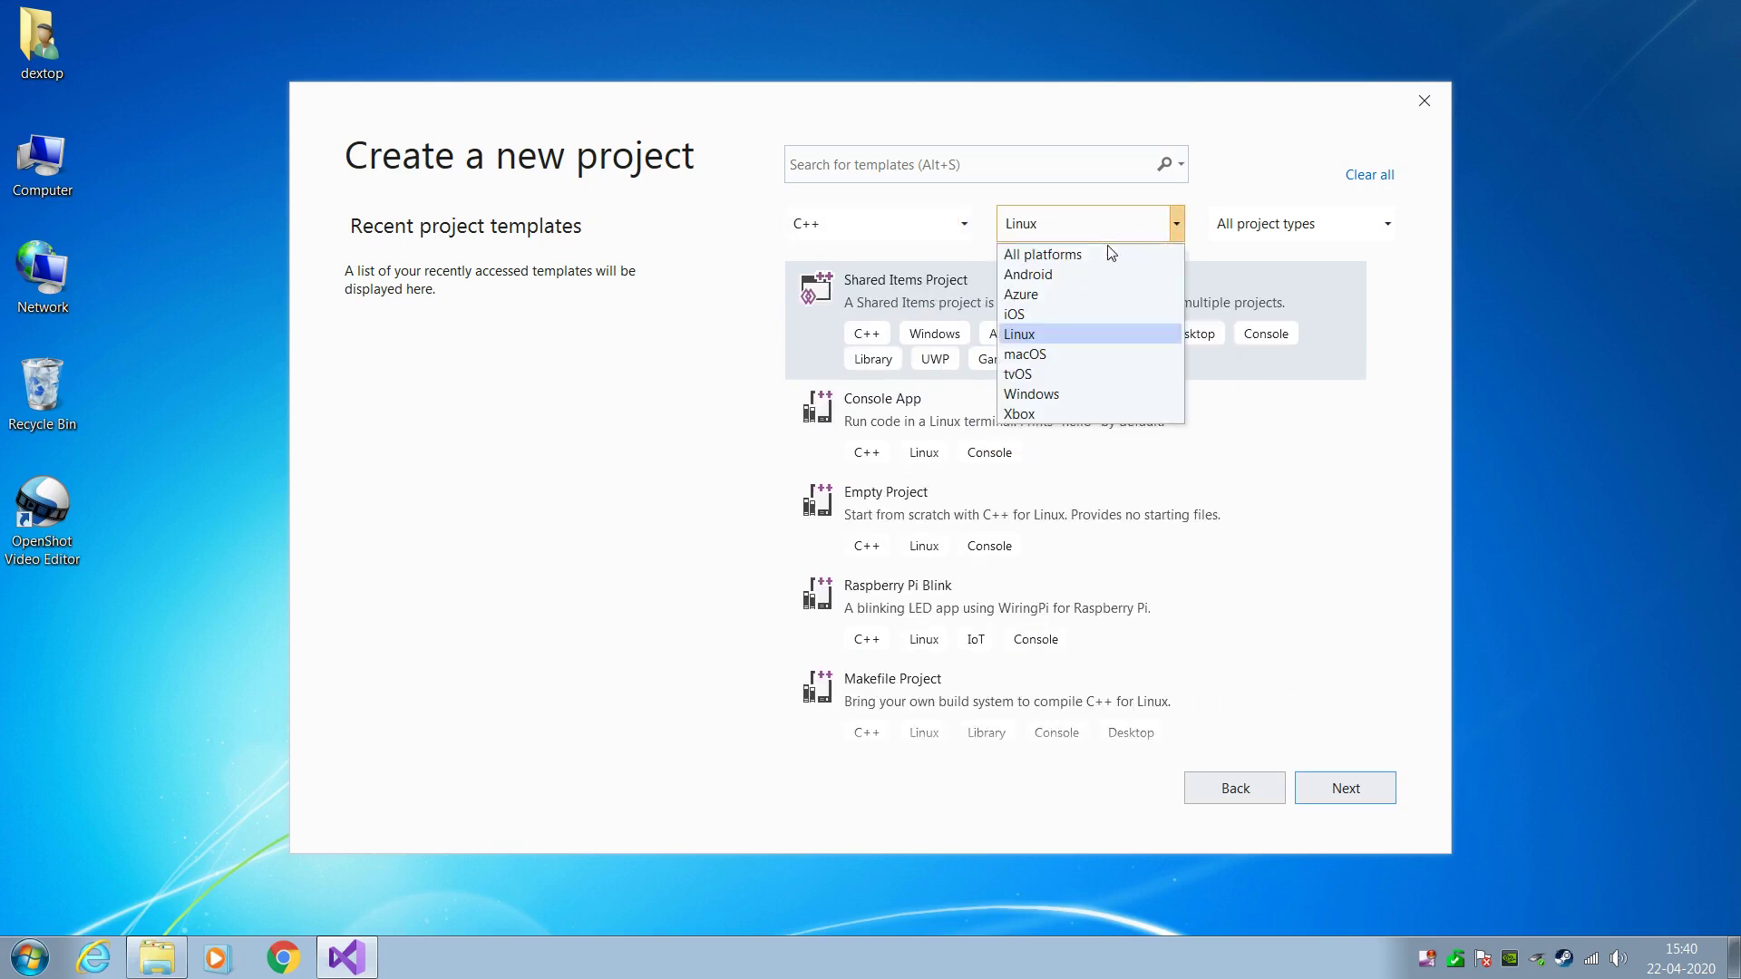
pyautogui.click(1087, 394)
pyautogui.click(1207, 393)
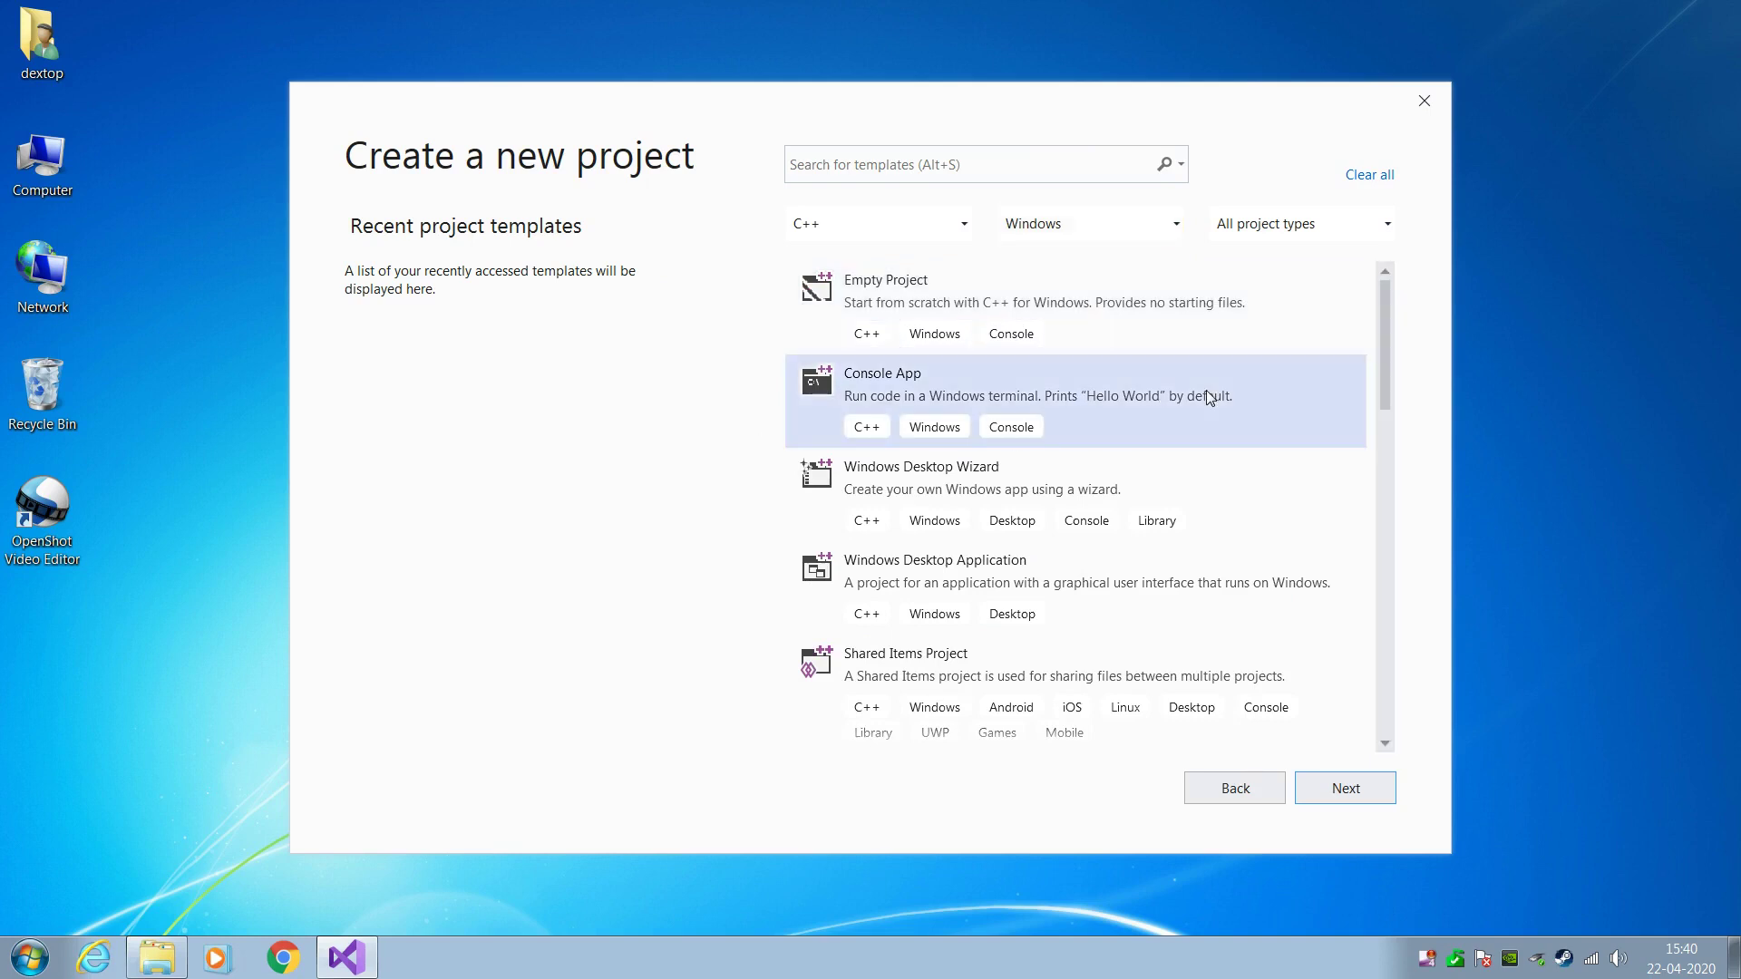
pyautogui.click(1334, 788)
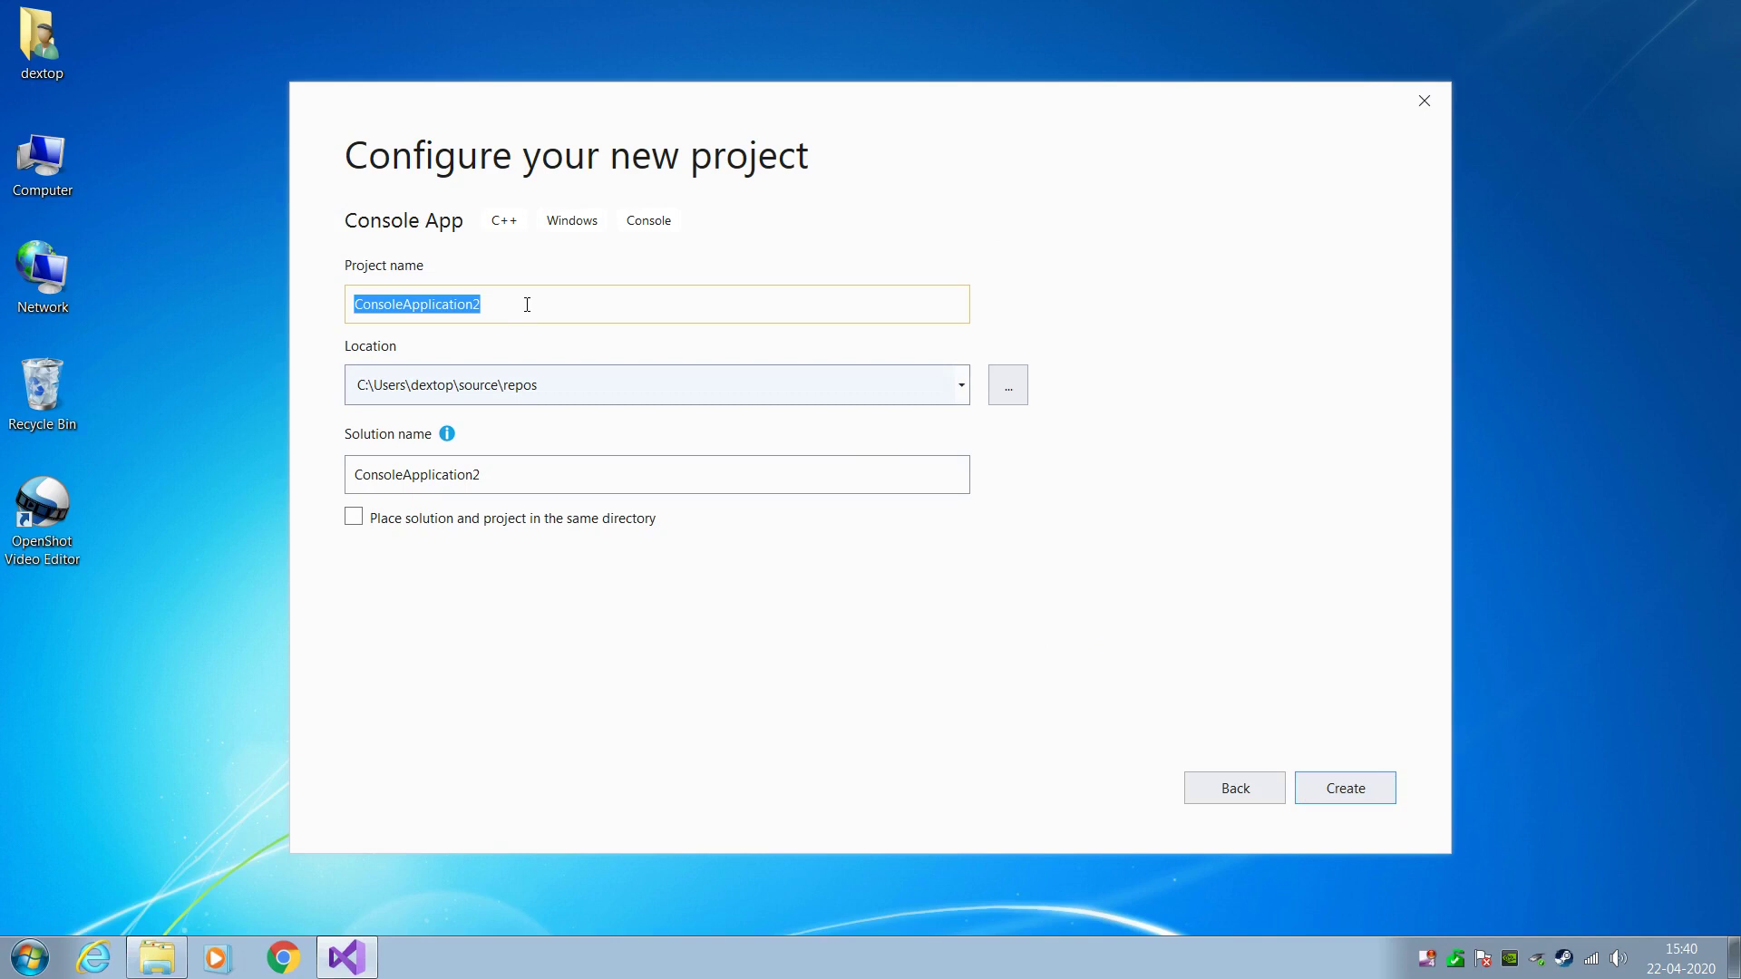
pyautogui.write('Demo')
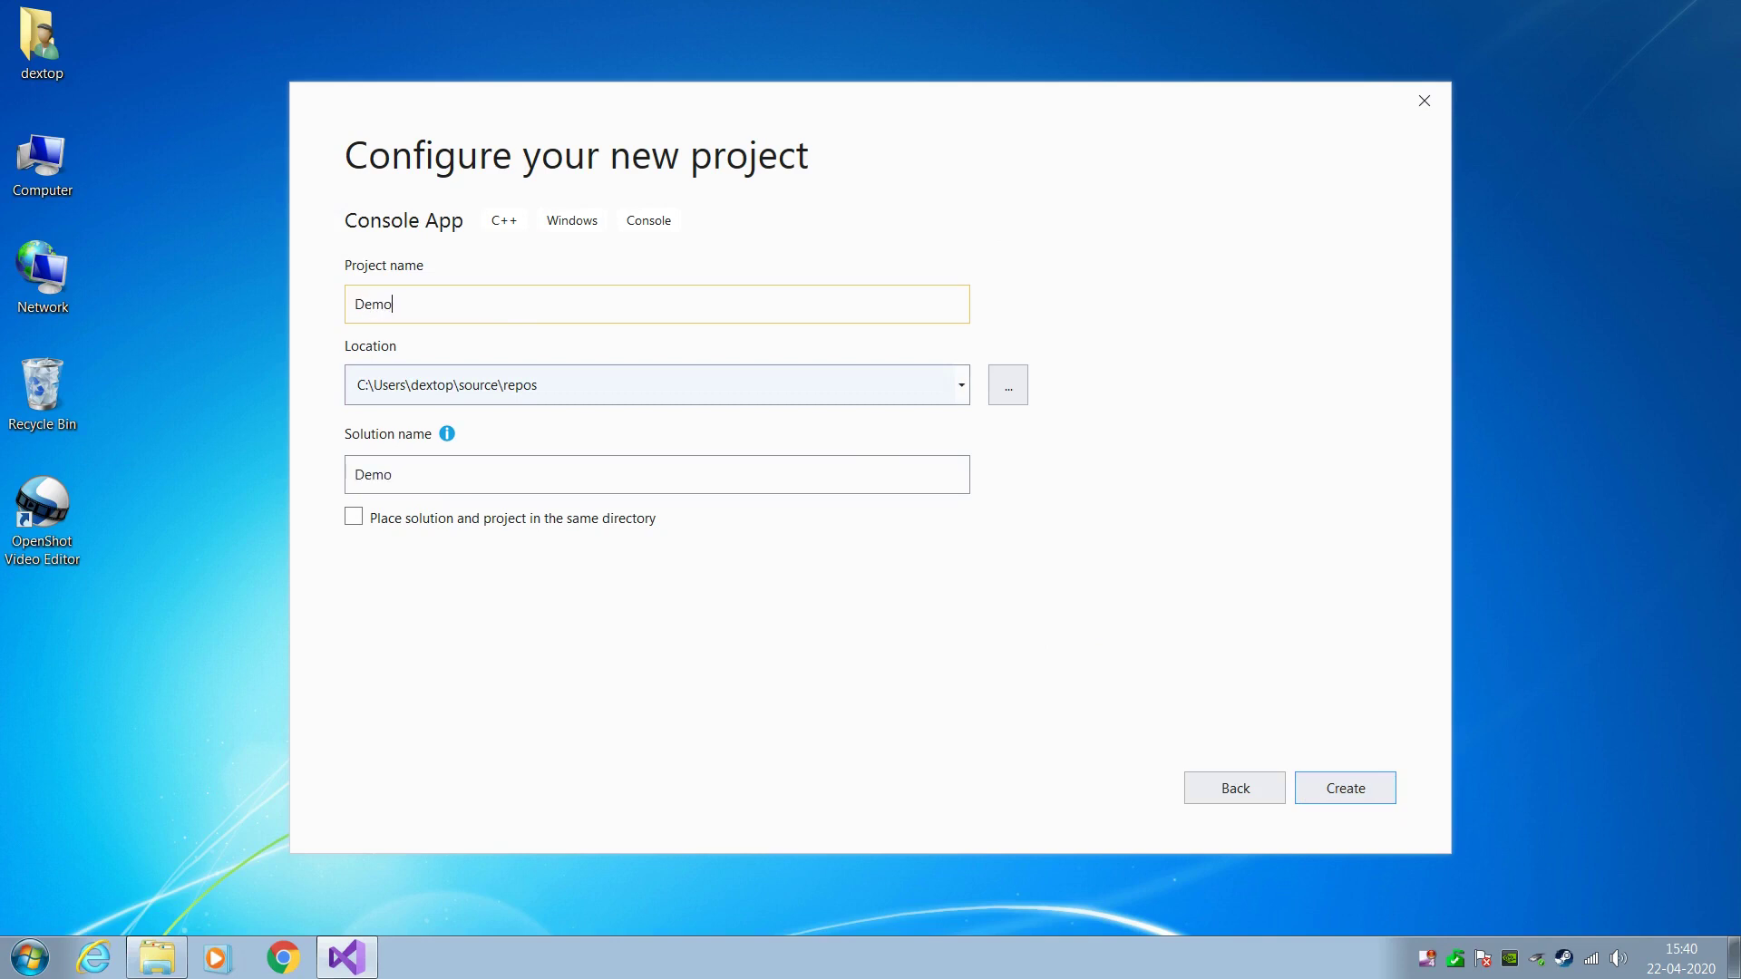
pyautogui.write('Debu')
pyautogui.write('g')
# Step: Create the console project with the name DemoDebug
pyautogui.click(1370, 802)
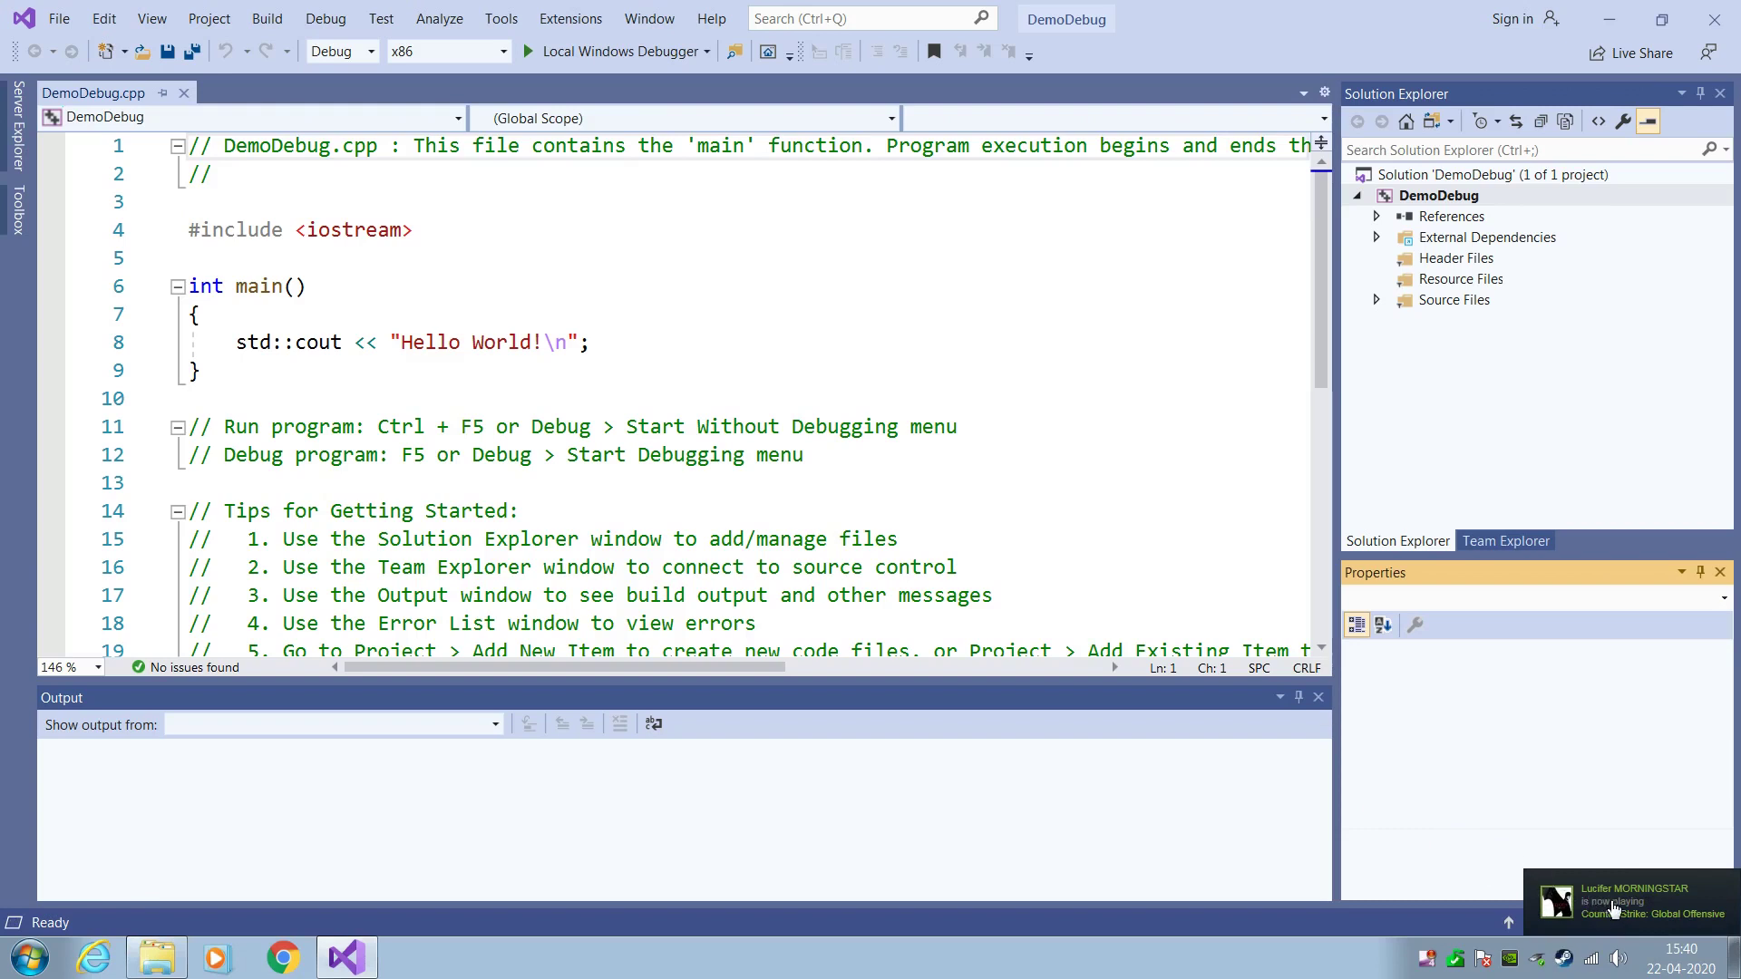
# Step: Dismiss the Steam tray notification, then check and hide the Live Share update notice
pyautogui.rightClick(1567, 963)
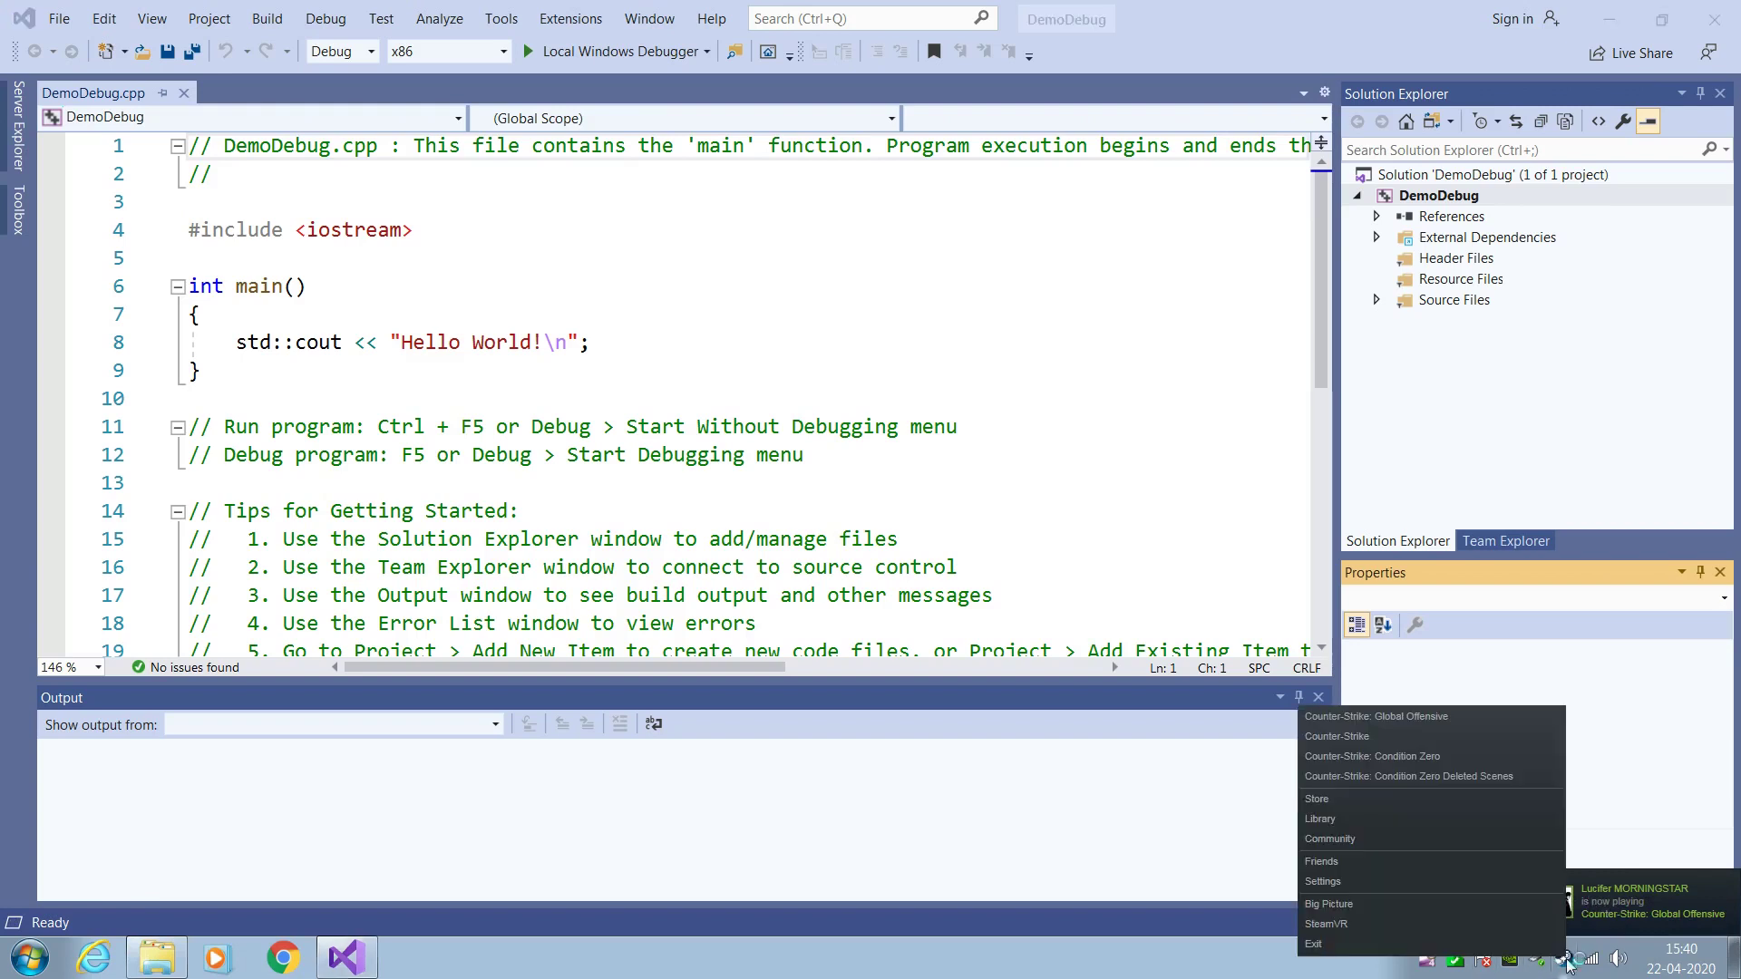
pyautogui.click(1555, 952)
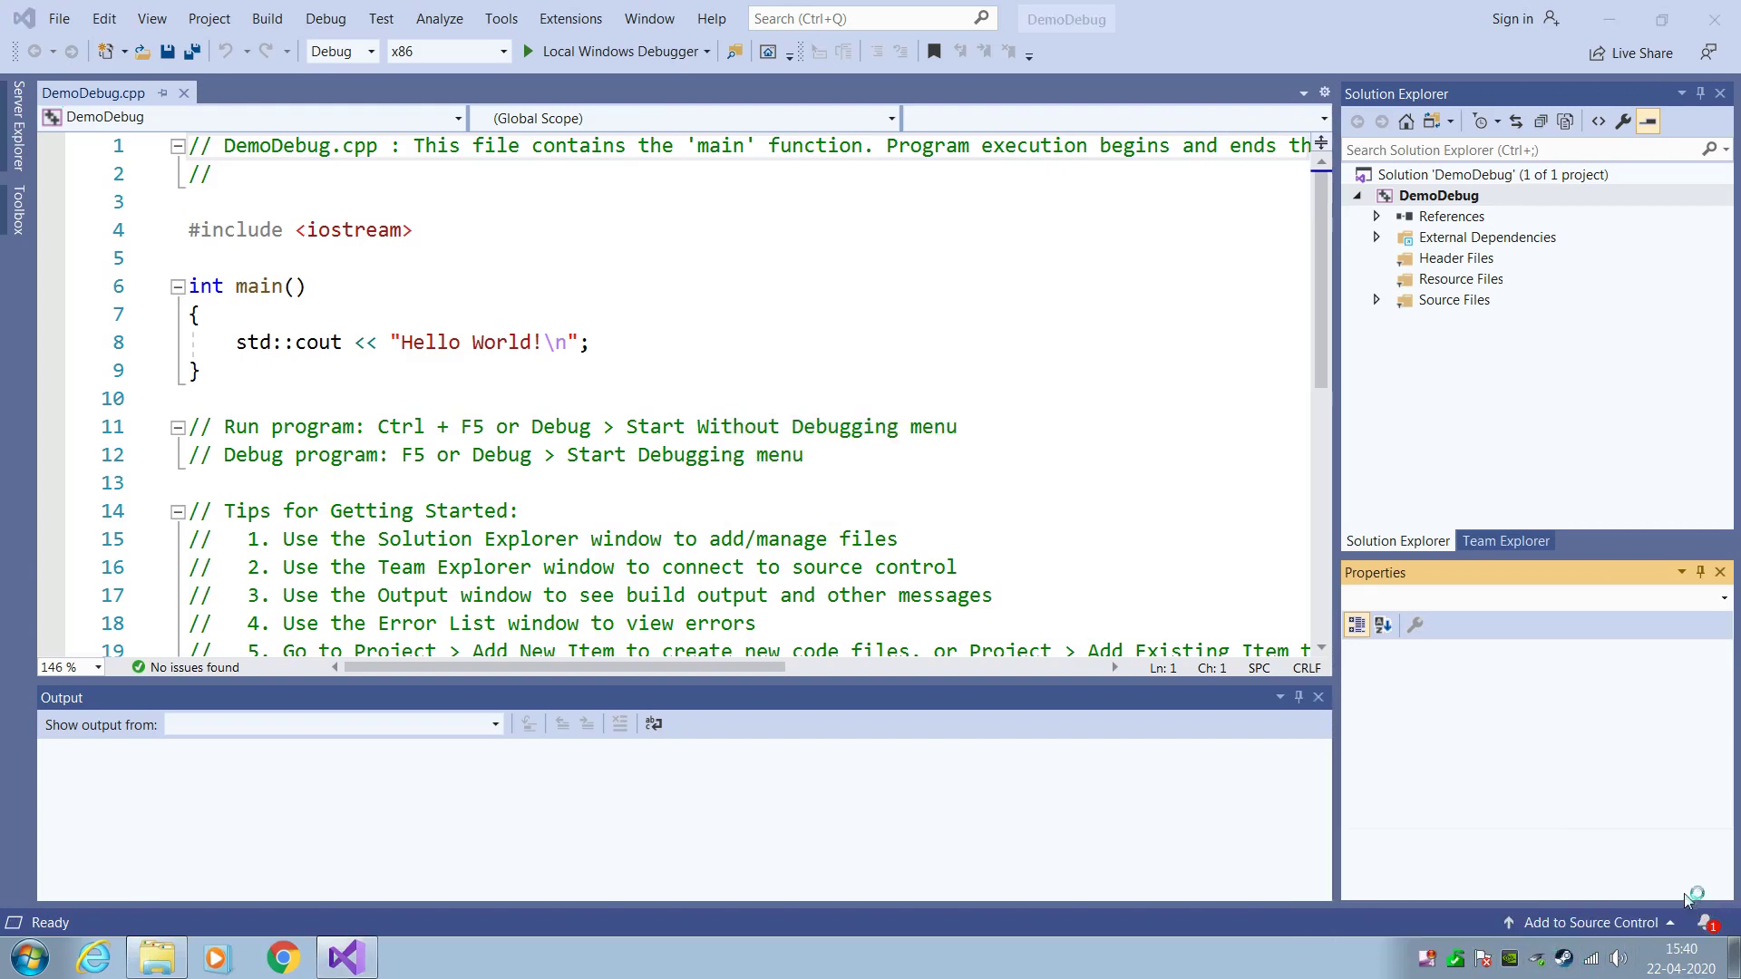
pyautogui.click(1711, 925)
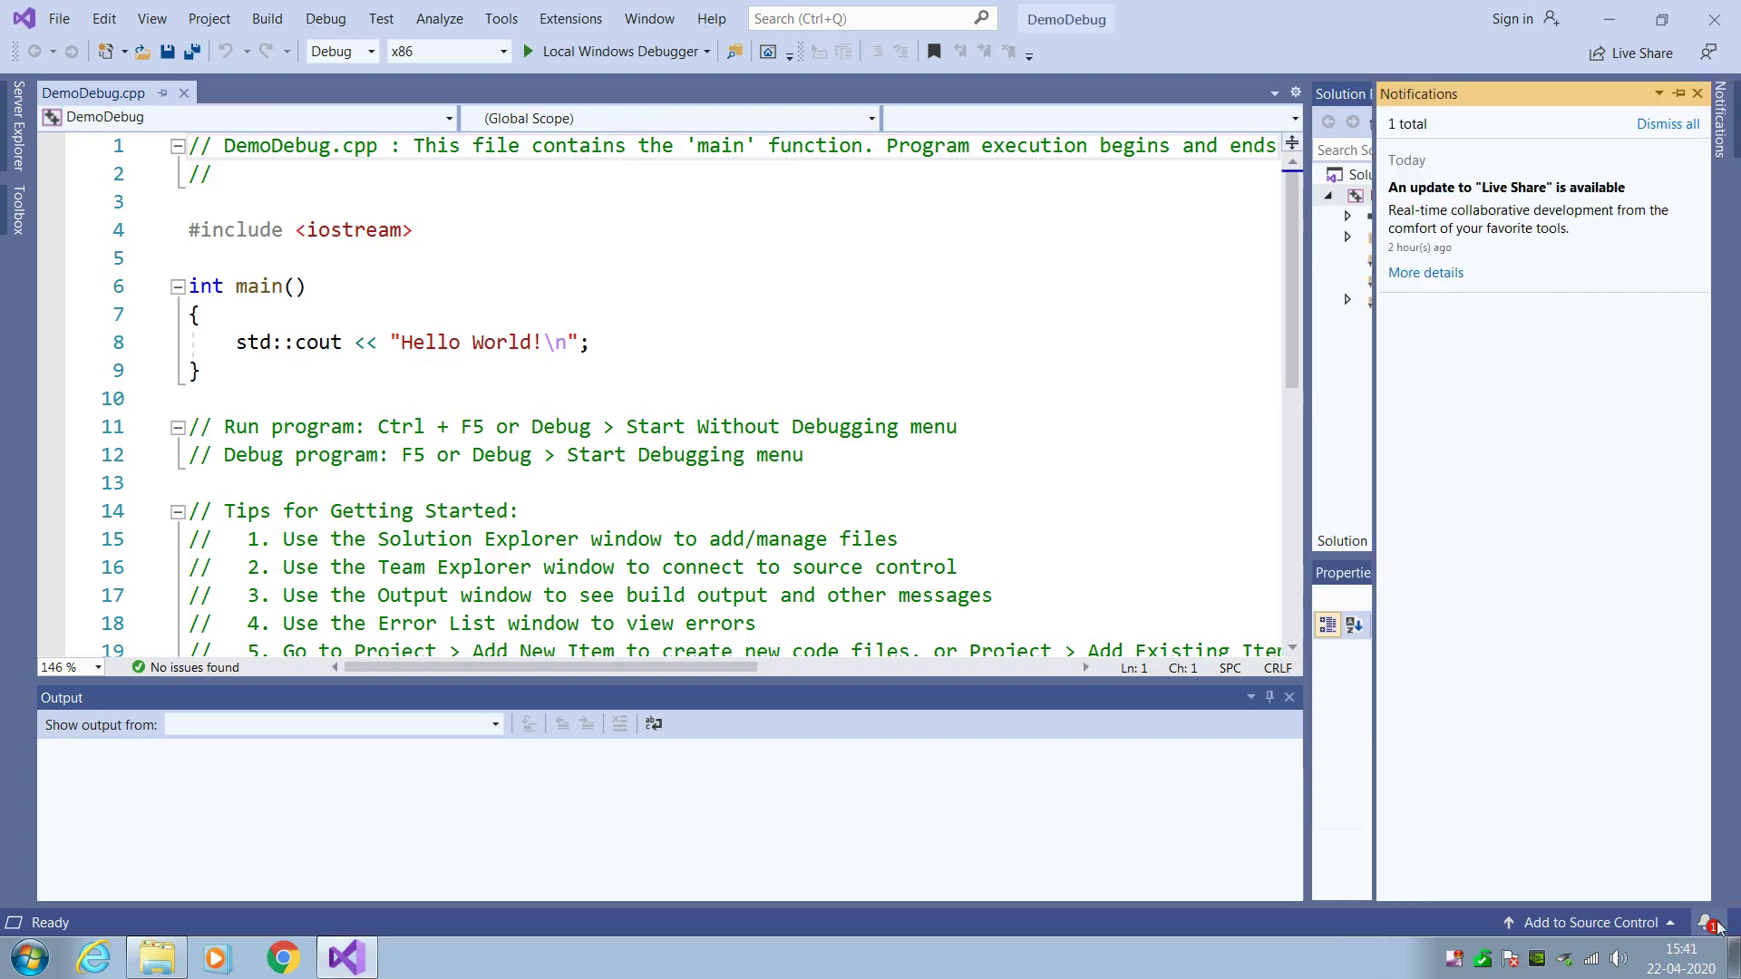
pyautogui.click(1711, 925)
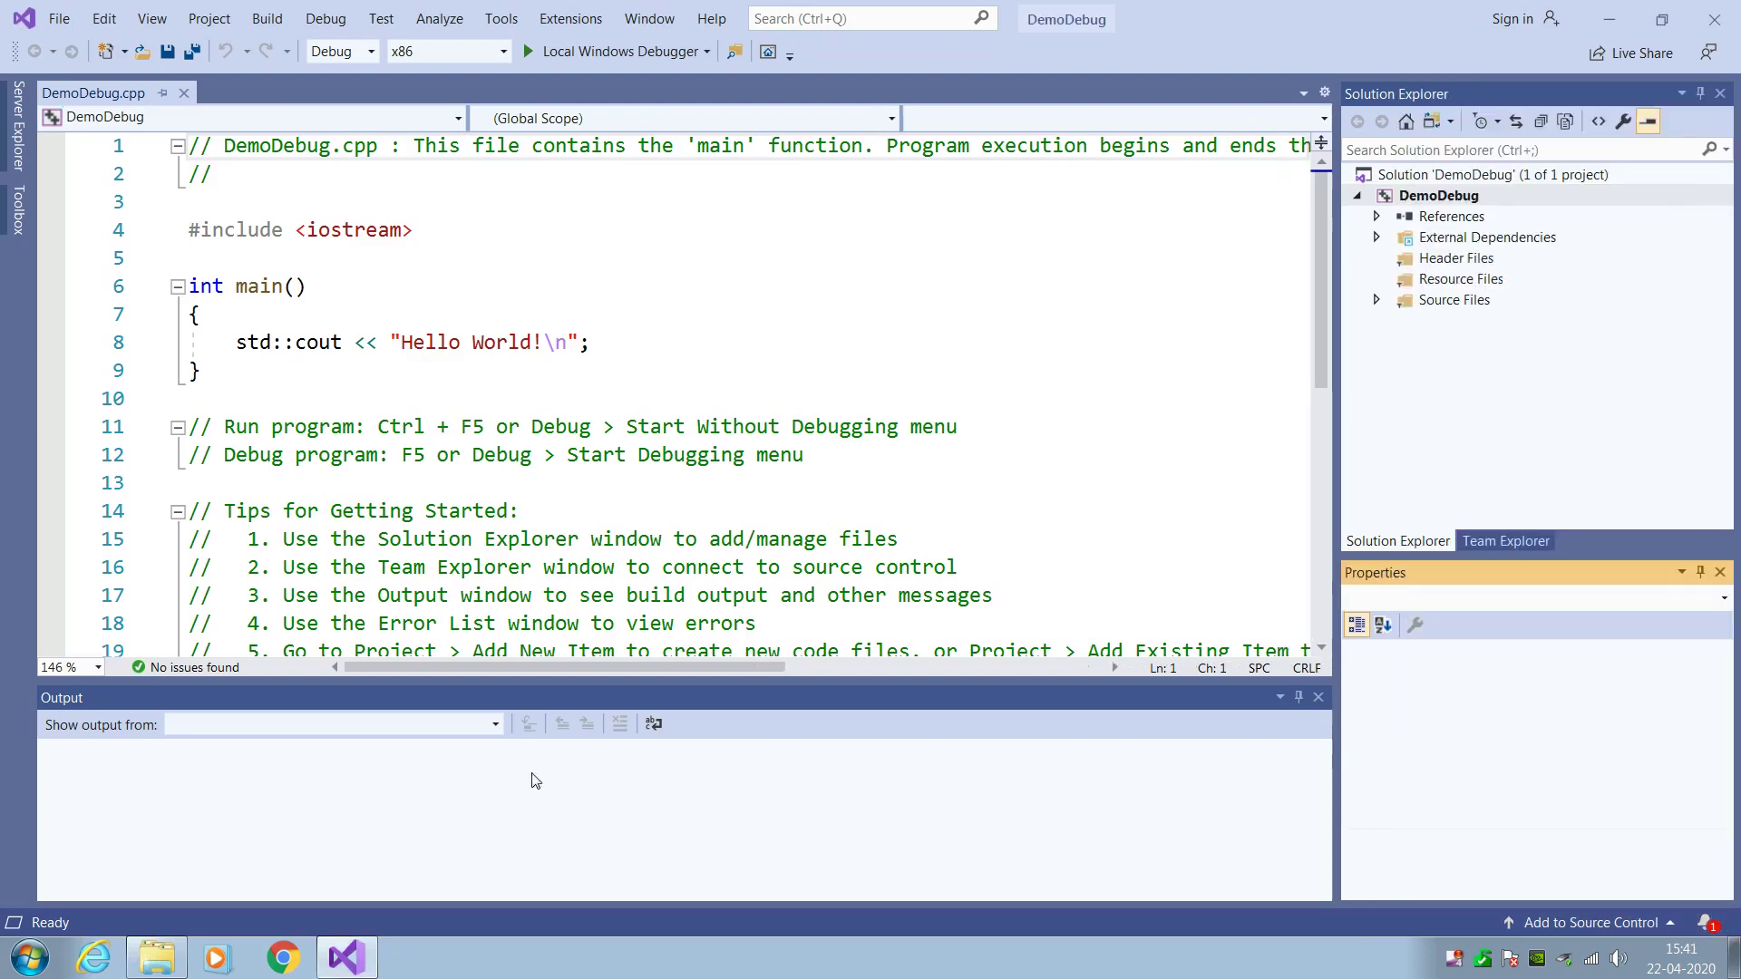
# Step: Build the DemoDebug solution and run it in the debugger to confirm Hello World prints
pyautogui.click(271, 20)
pyautogui.click(306, 50)
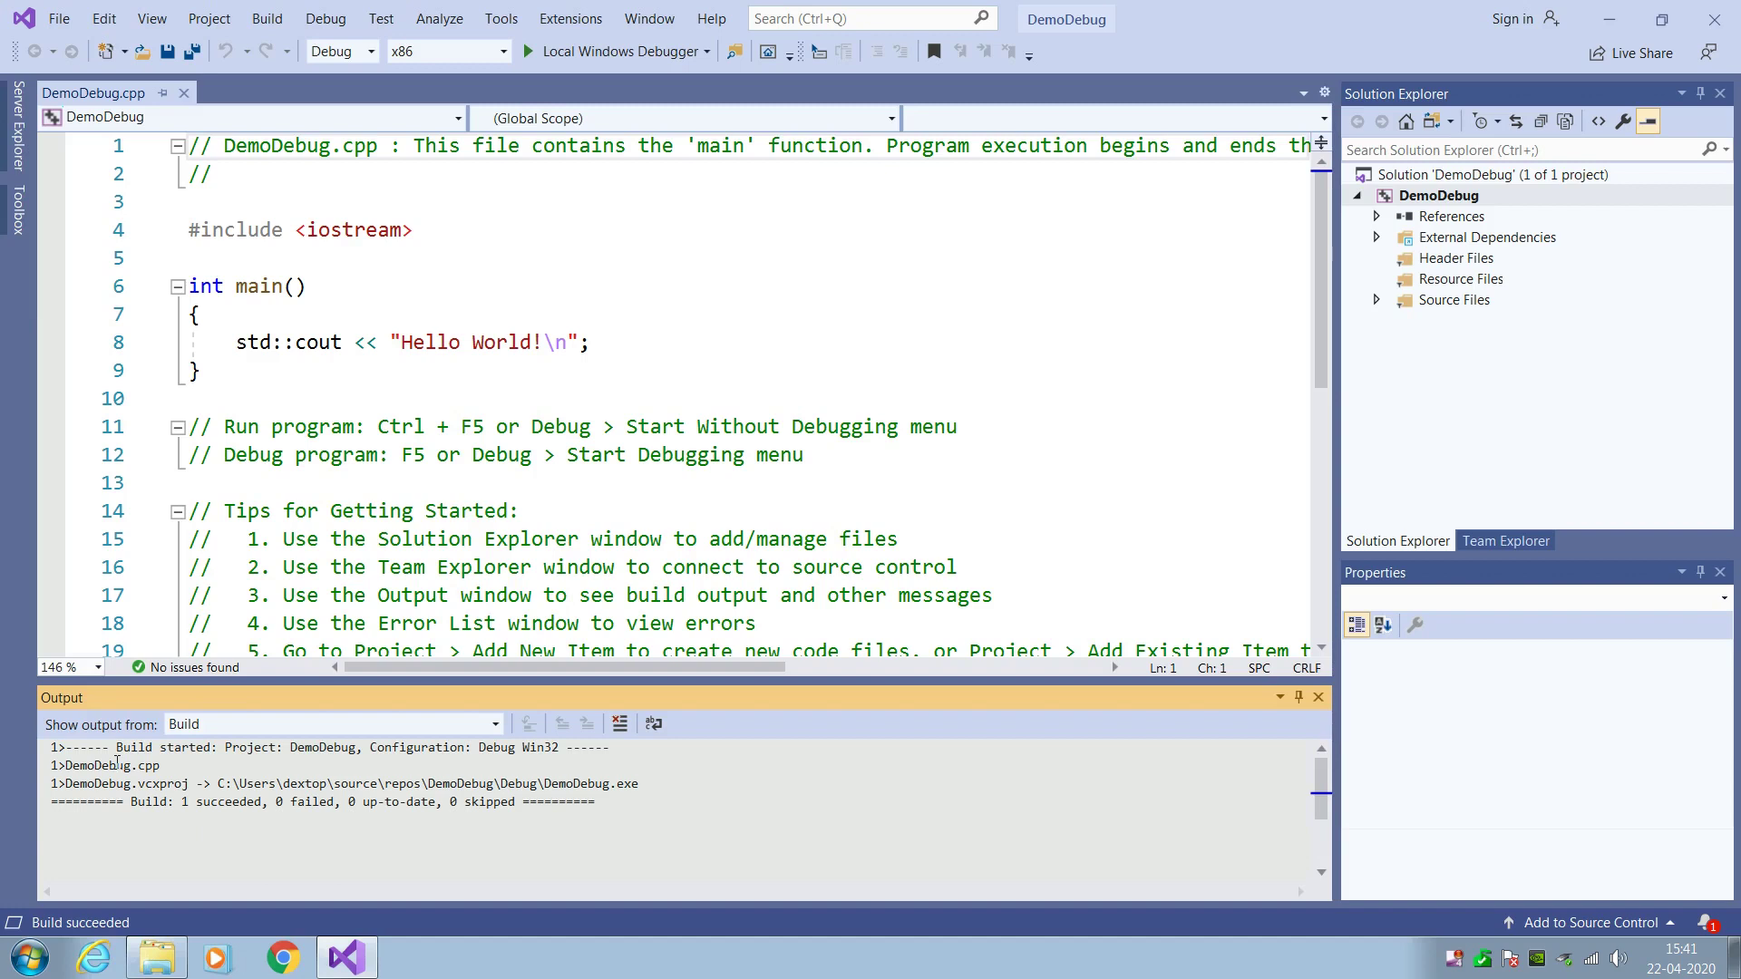
pyautogui.click(387, 264)
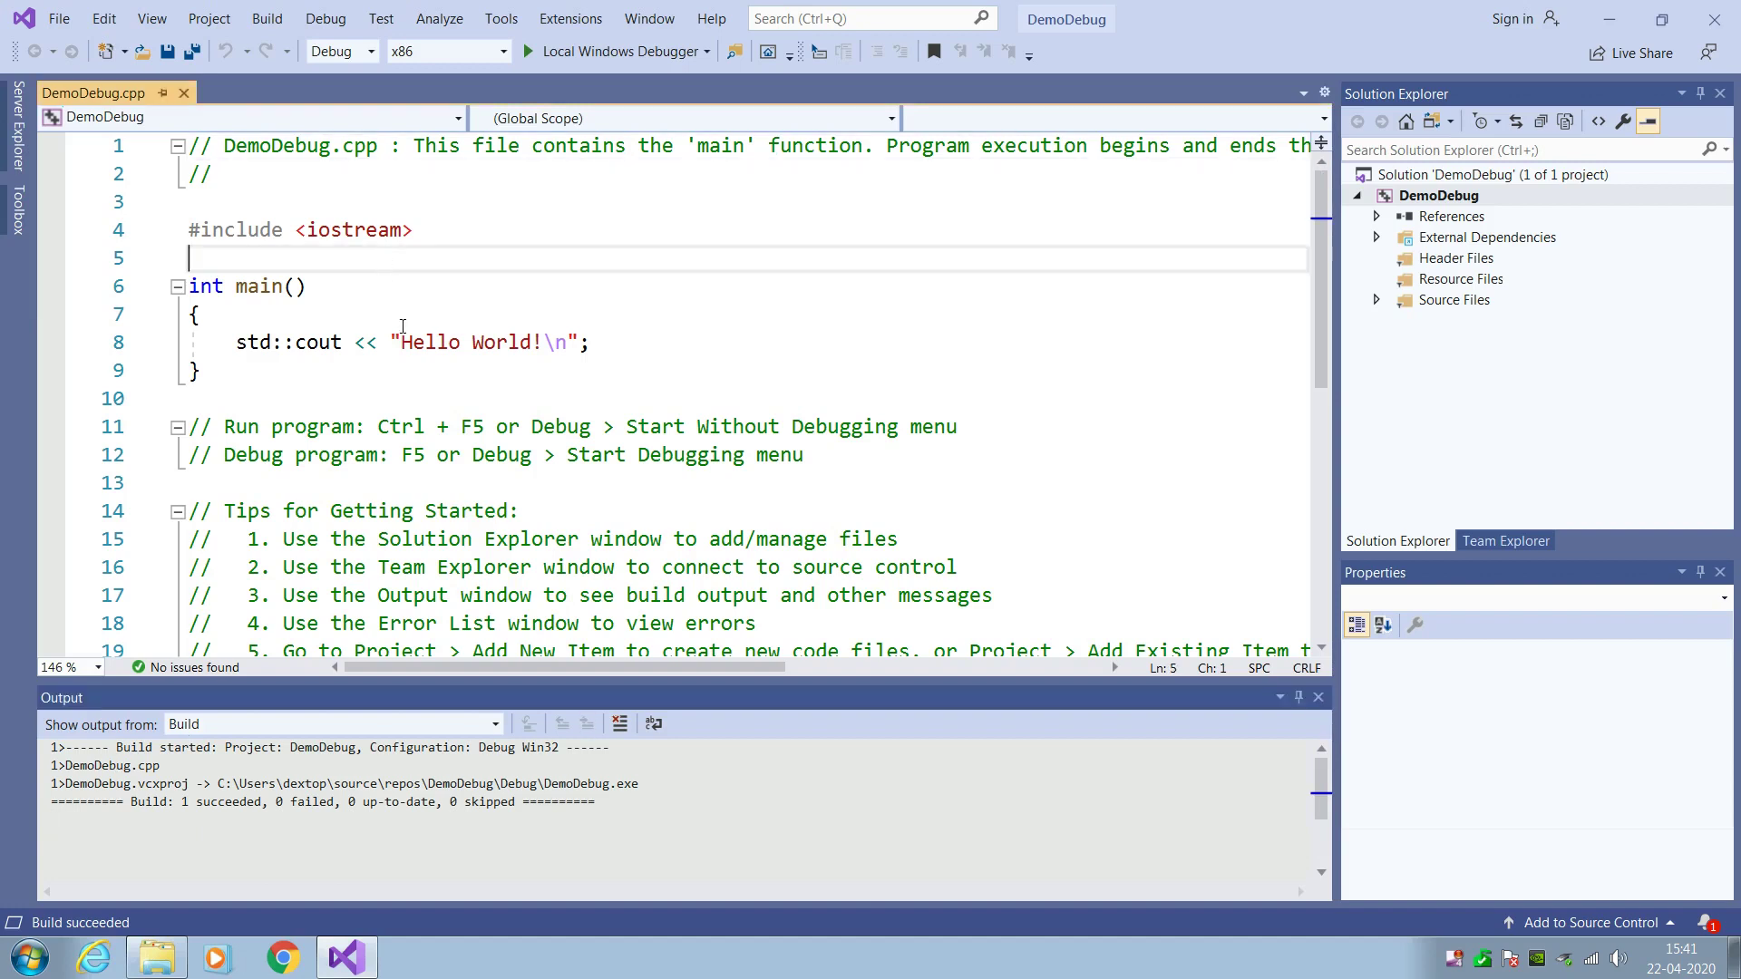
pyautogui.click(558, 50)
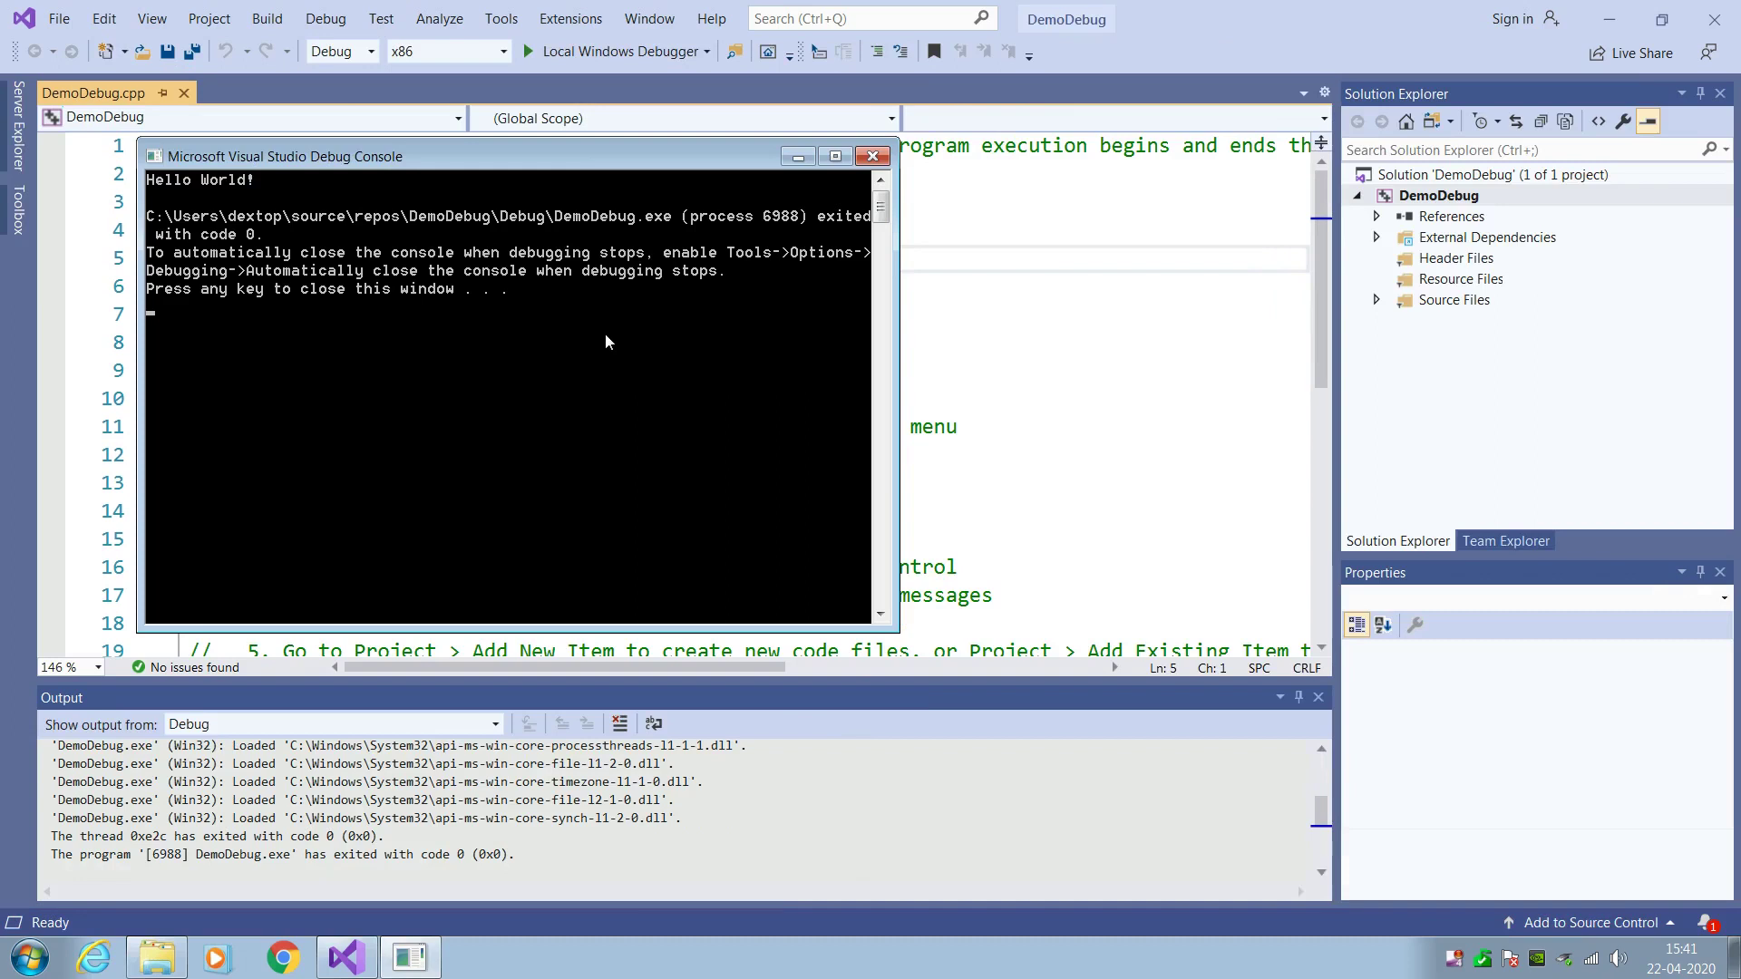
pyautogui.press('Return')
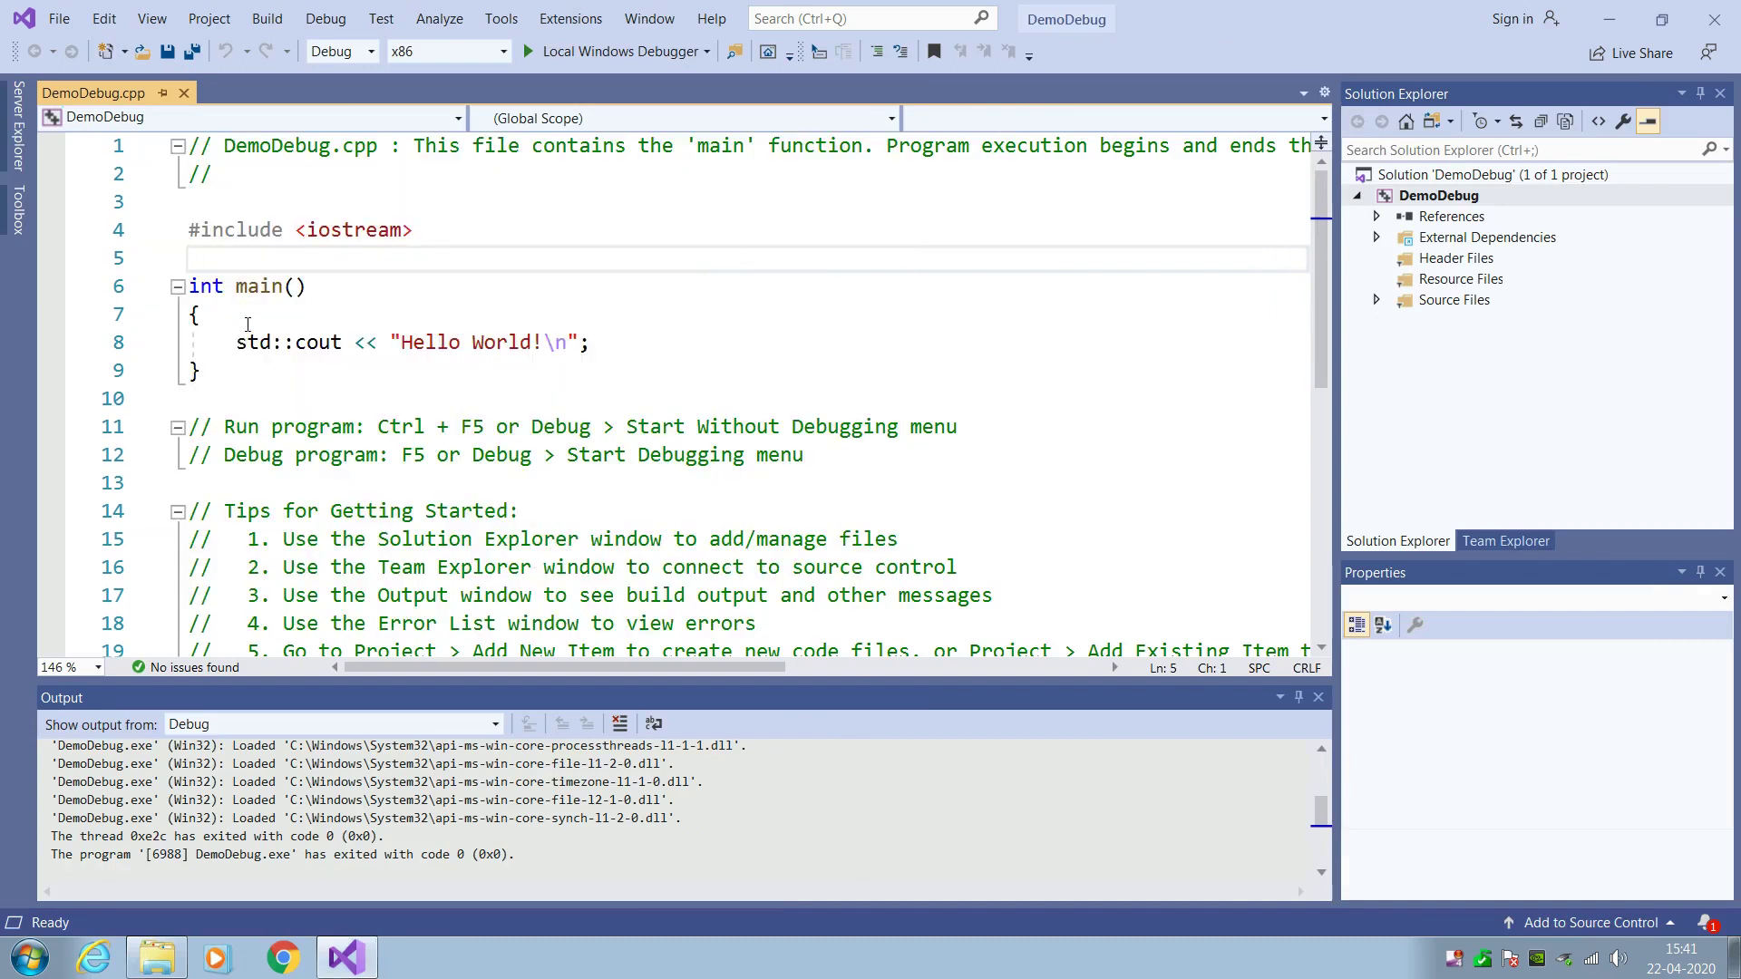
# Step: Wrap the Hello World output line inside a five-pass for loop
pyautogui.click(246, 323)
pyautogui.press('Return')
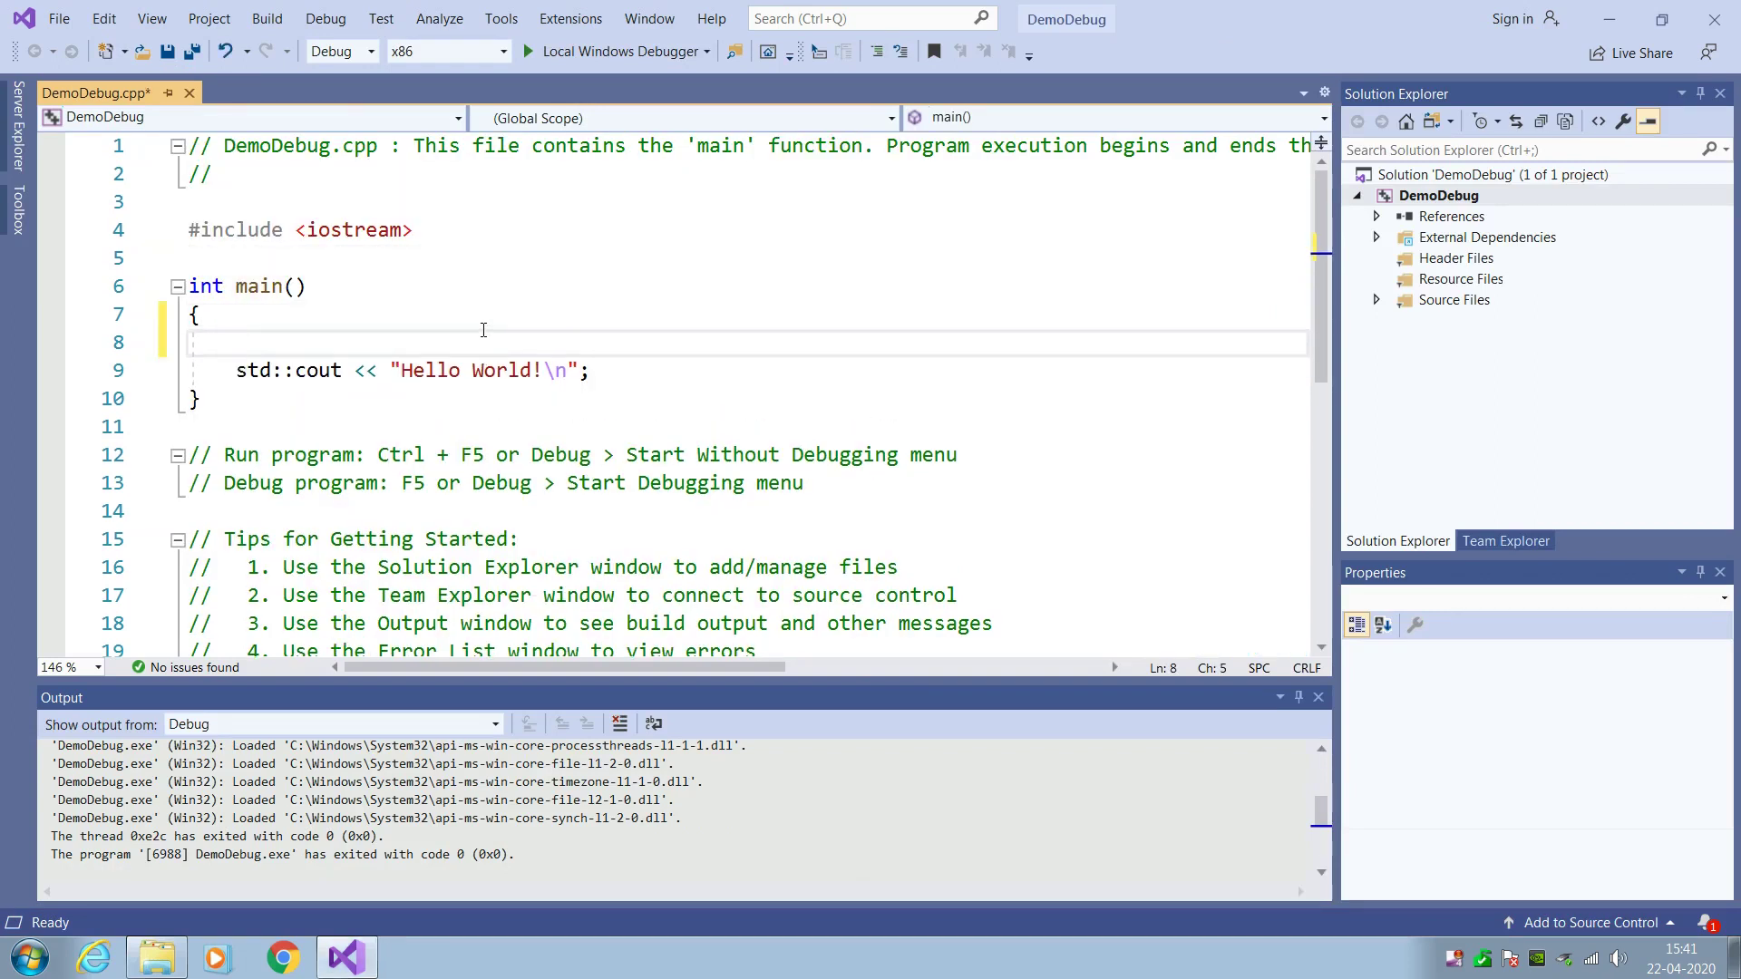
pyautogui.write('for(')
pyautogui.write('int i=')
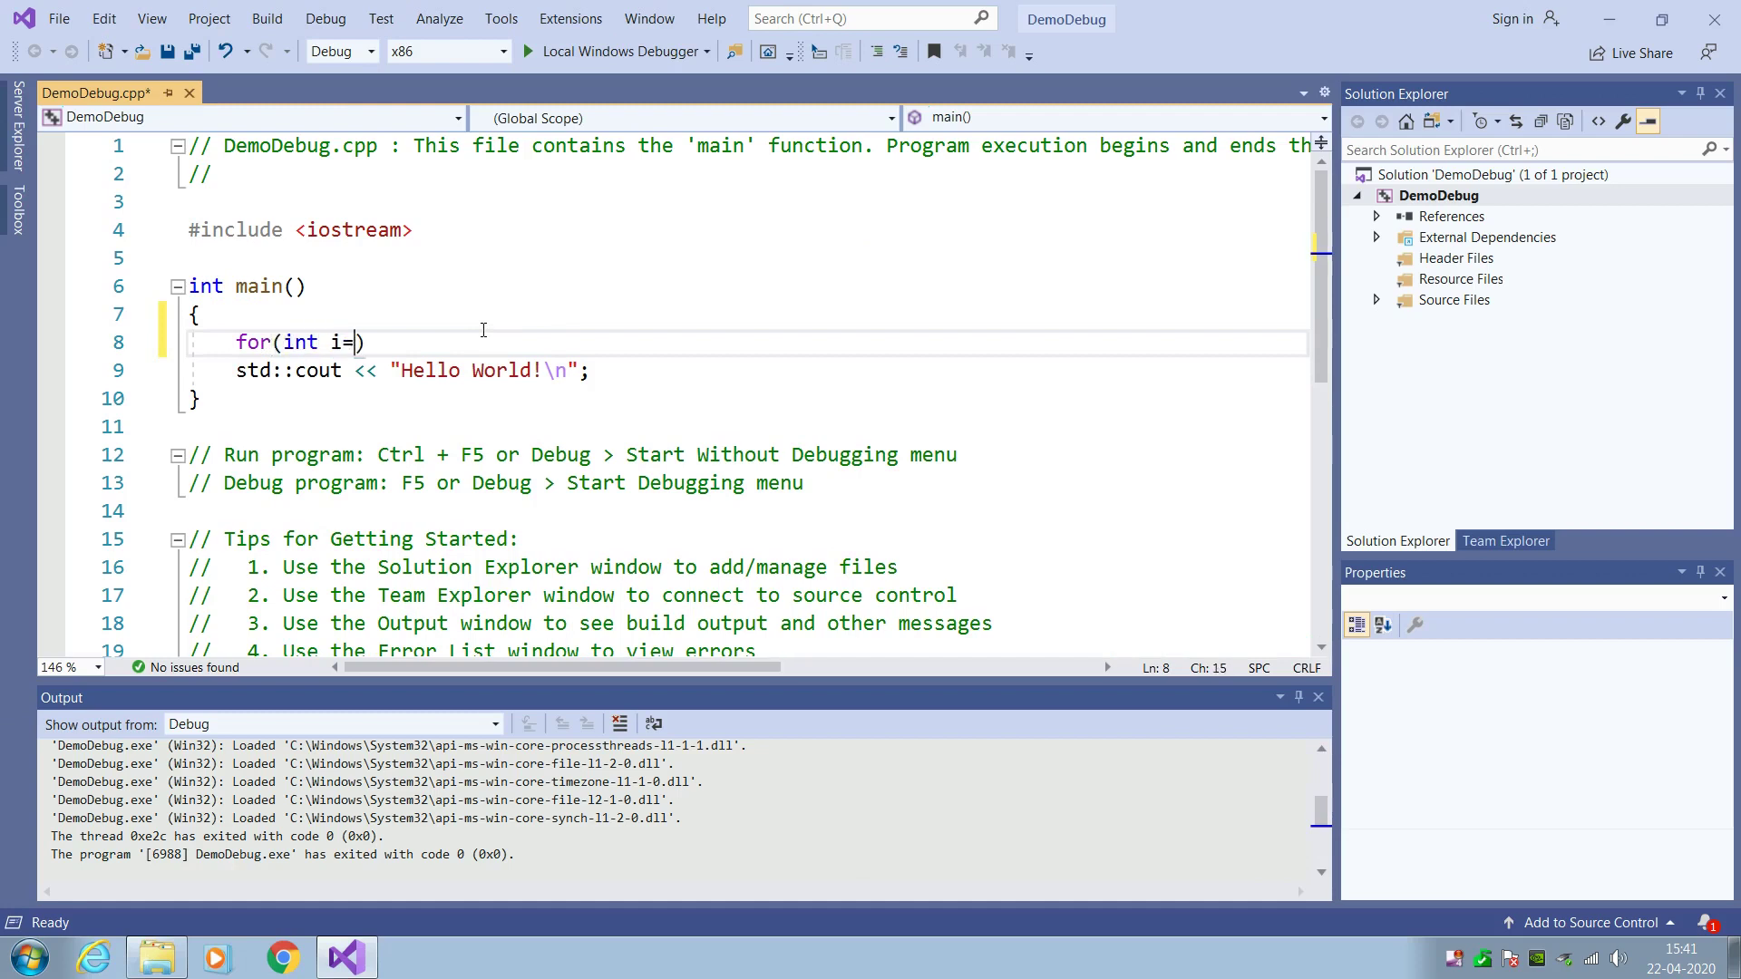
pyautogui.write('0; i')
pyautogui.write('<5; ')
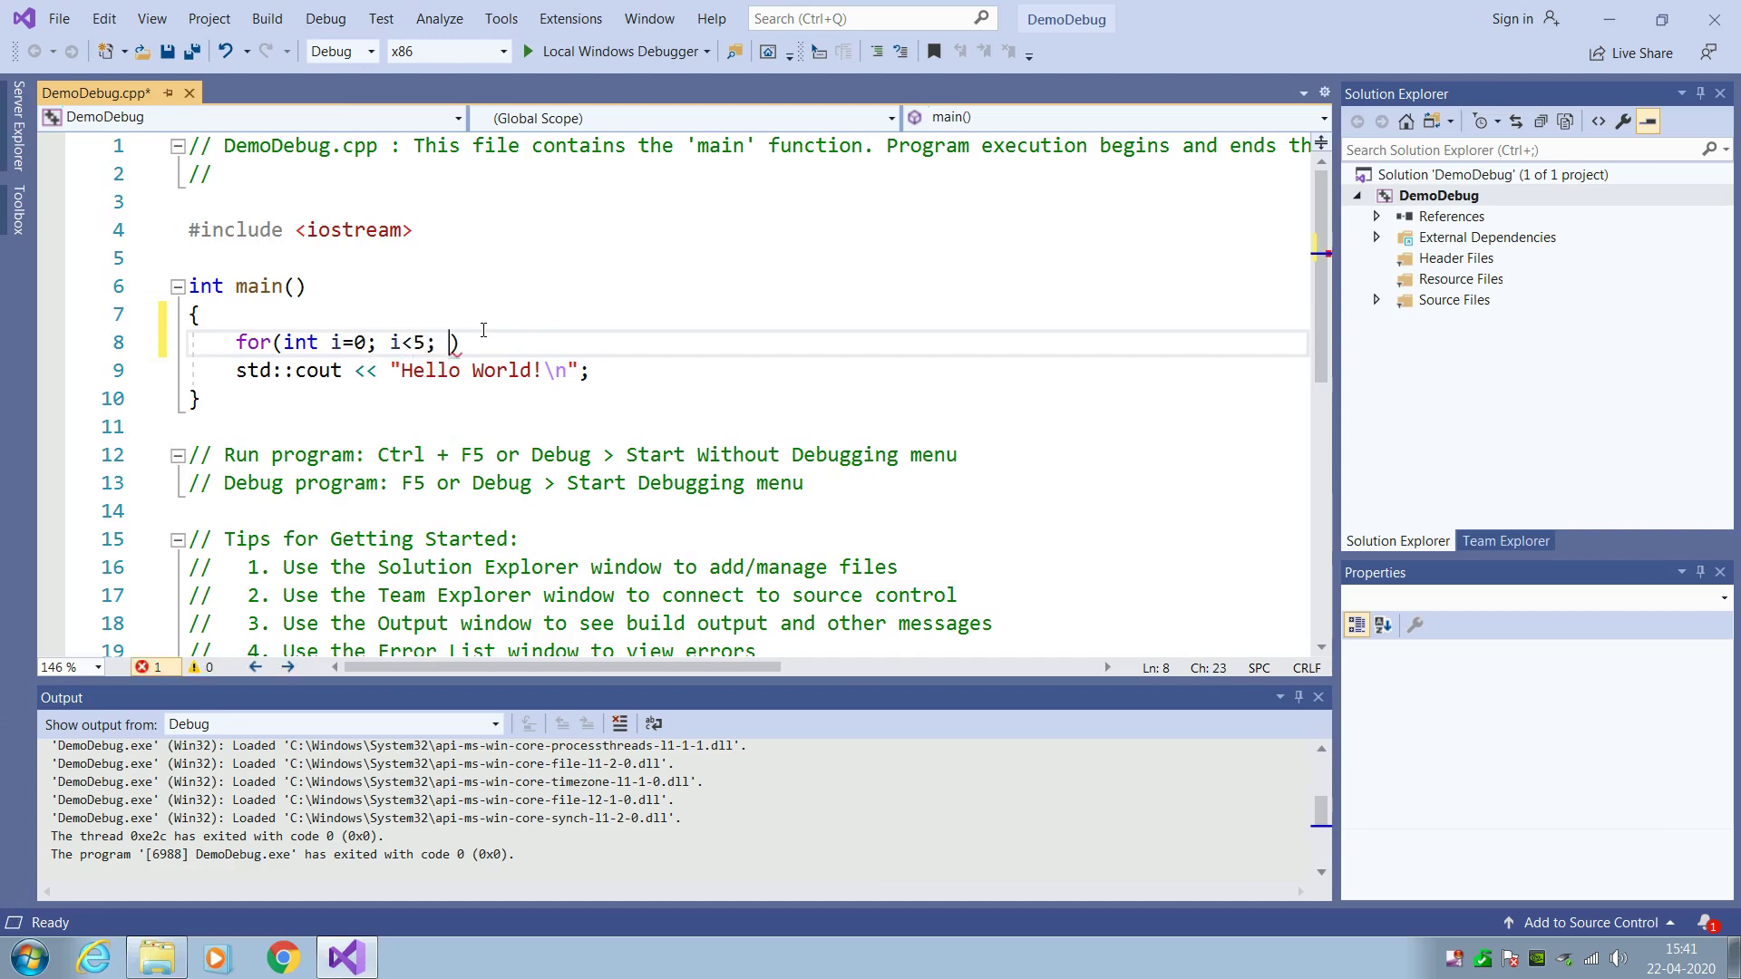
pyautogui.write('i++)')
pyautogui.write('{')
pyautogui.press('Return')
pyautogui.press('Down')
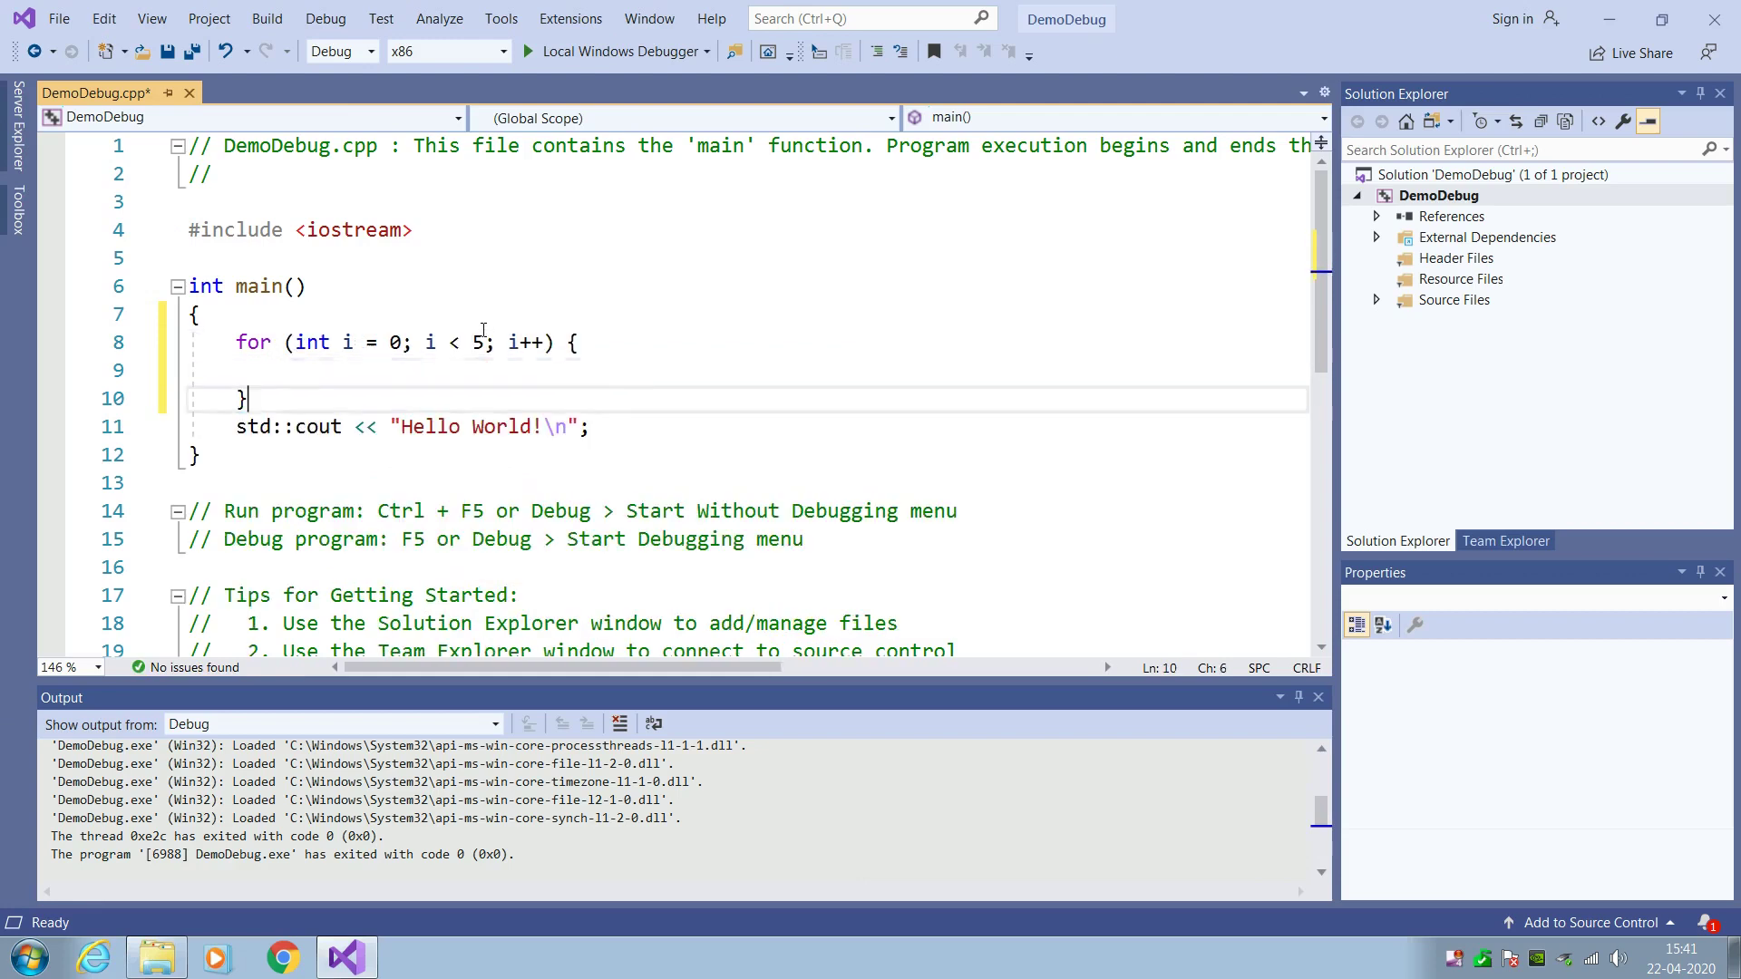
pyautogui.press('Down')
pyautogui.hotkey('alt', 'Up')
pyautogui.hotkey('alt', 'Up')
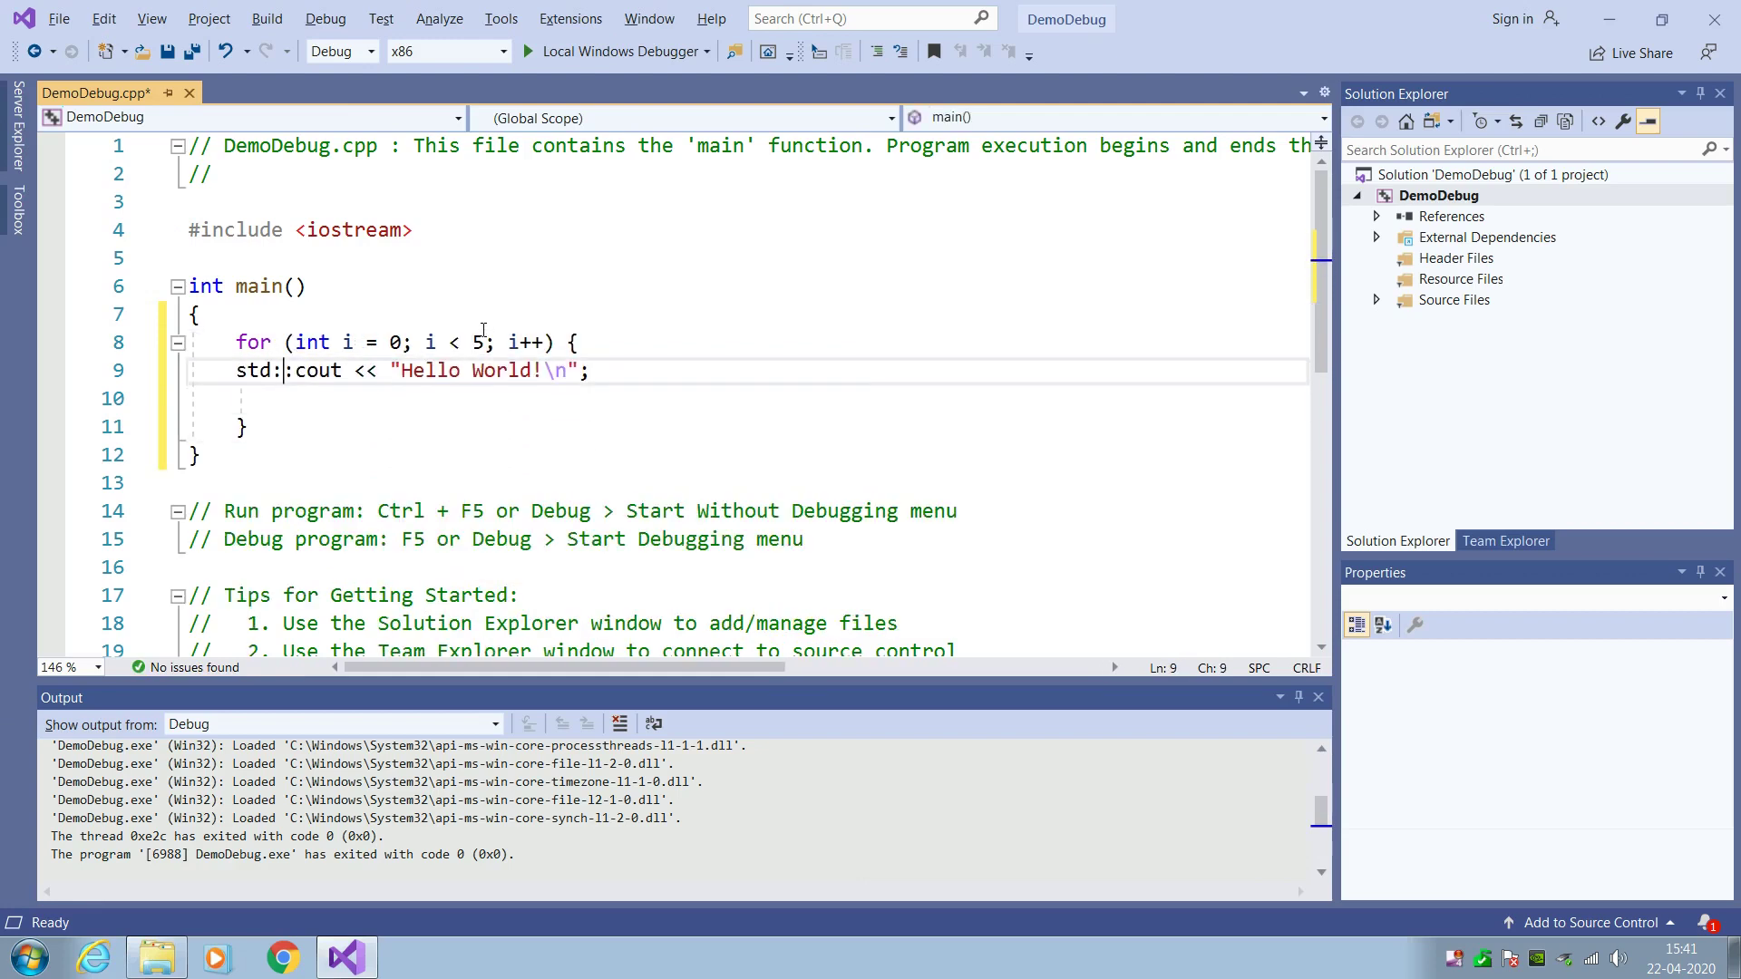
pyautogui.press('Left')
pyautogui.press('Left')
pyautogui.press('Left')
pyautogui.hotkey('shift', 'Home')
pyautogui.press('Tab')
pyautogui.press('Down')
pyautogui.press('Delete')
pyautogui.press('Tab')
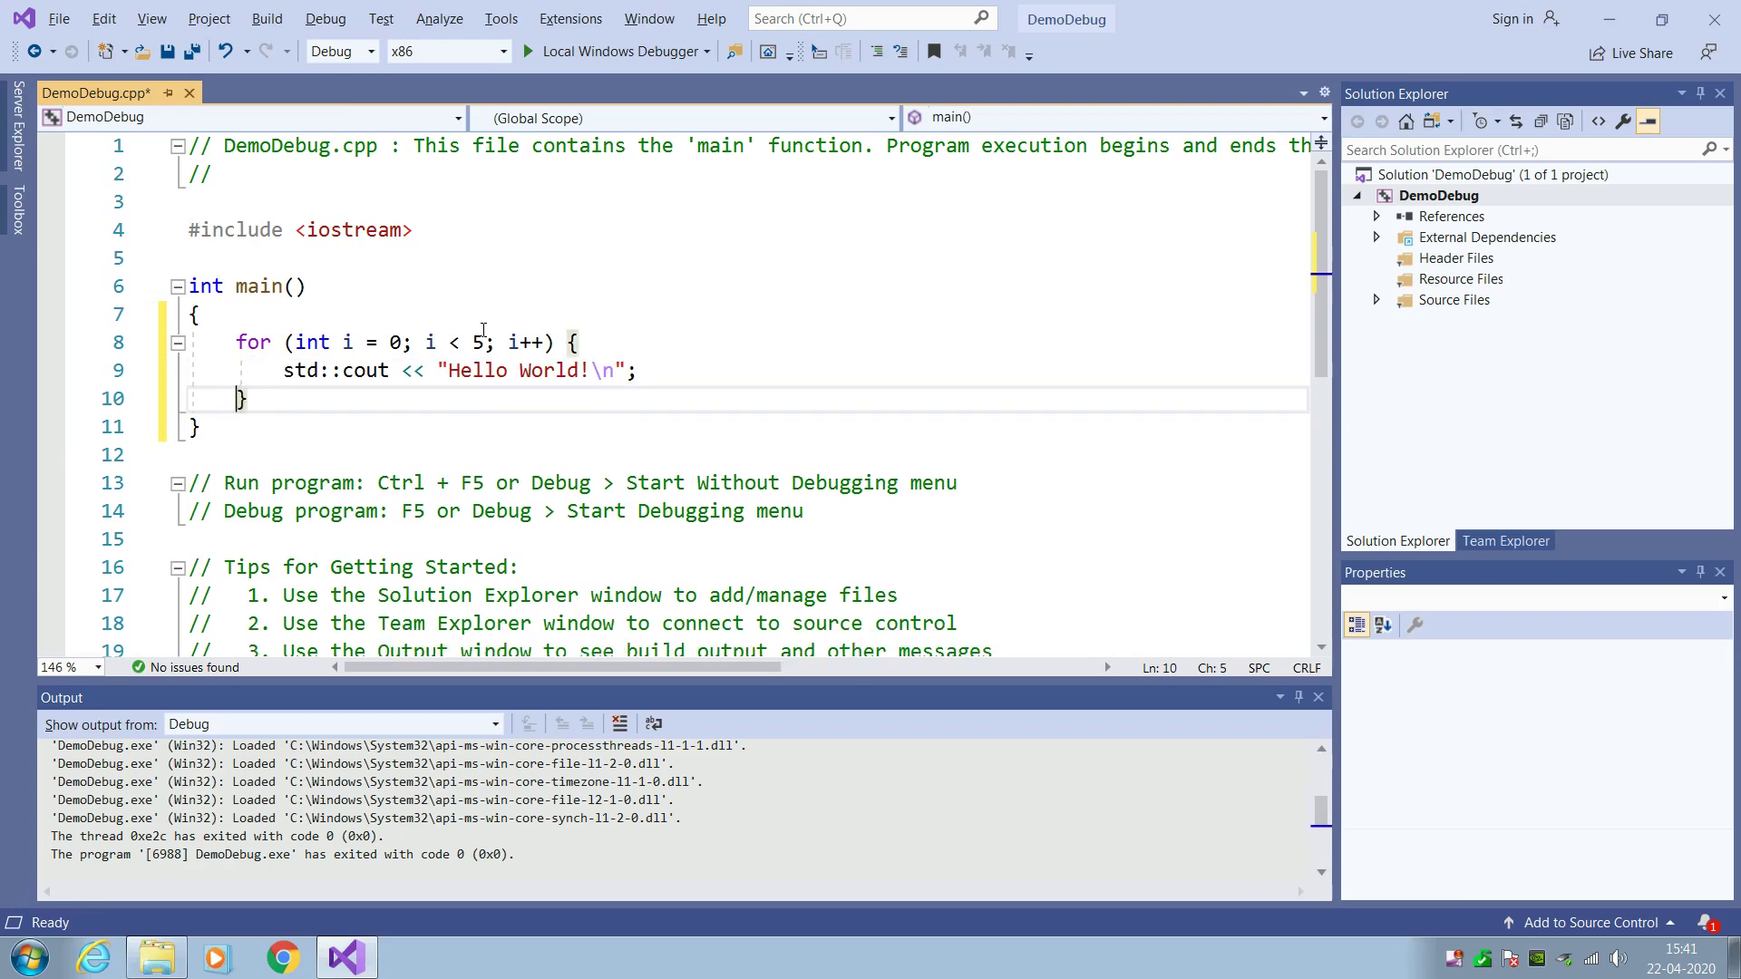
pyautogui.press('Tab')
pyautogui.press('BackSpace')
pyautogui.press('BackSpace')
pyautogui.press('BackSpace')
# Step: Declare the sum variable s above the loop and add s += i in its body
pyautogui.click(483, 329)
pyautogui.press('Home')
pyautogui.press('Return')
pyautogui.press('Up')
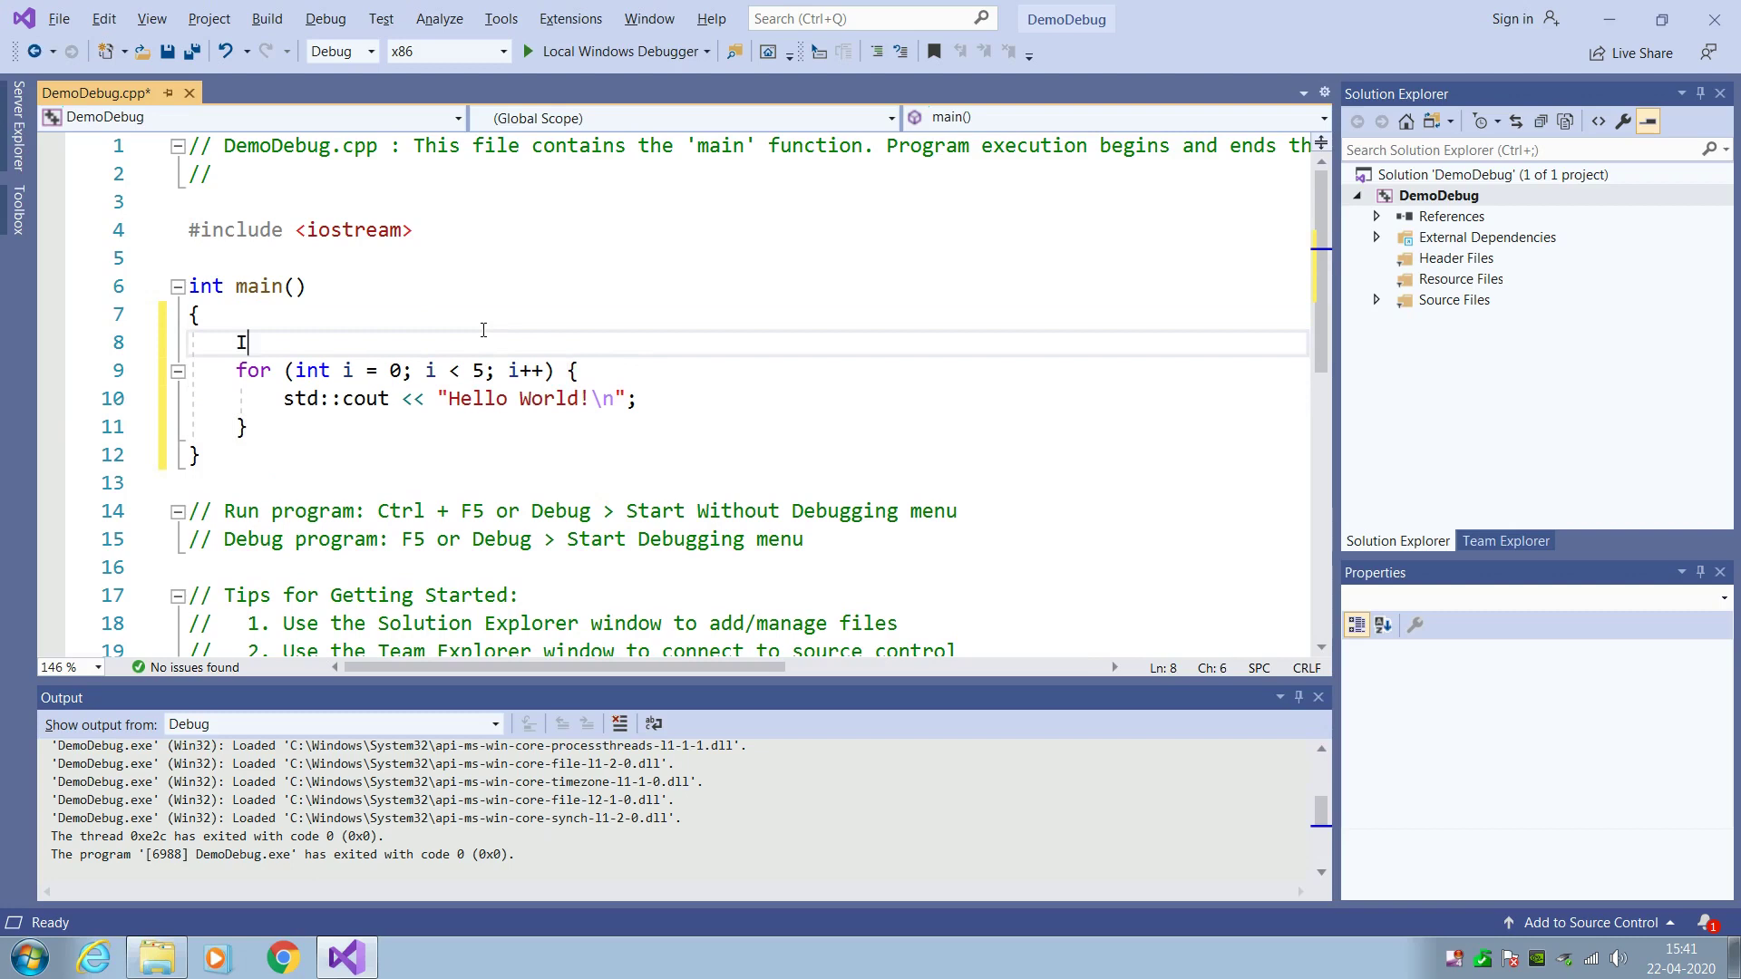
pyautogui.write('INT S')
pyautogui.press('BackSpace')
pyautogui.press('BackSpace')
pyautogui.press('BackSpace')
pyautogui.press('BackSpace')
pyautogui.press('BackSpace')
pyautogui.write('int s')
pyautogui.write(' = 0')
pyautogui.press('Right')
pyautogui.press('Down')
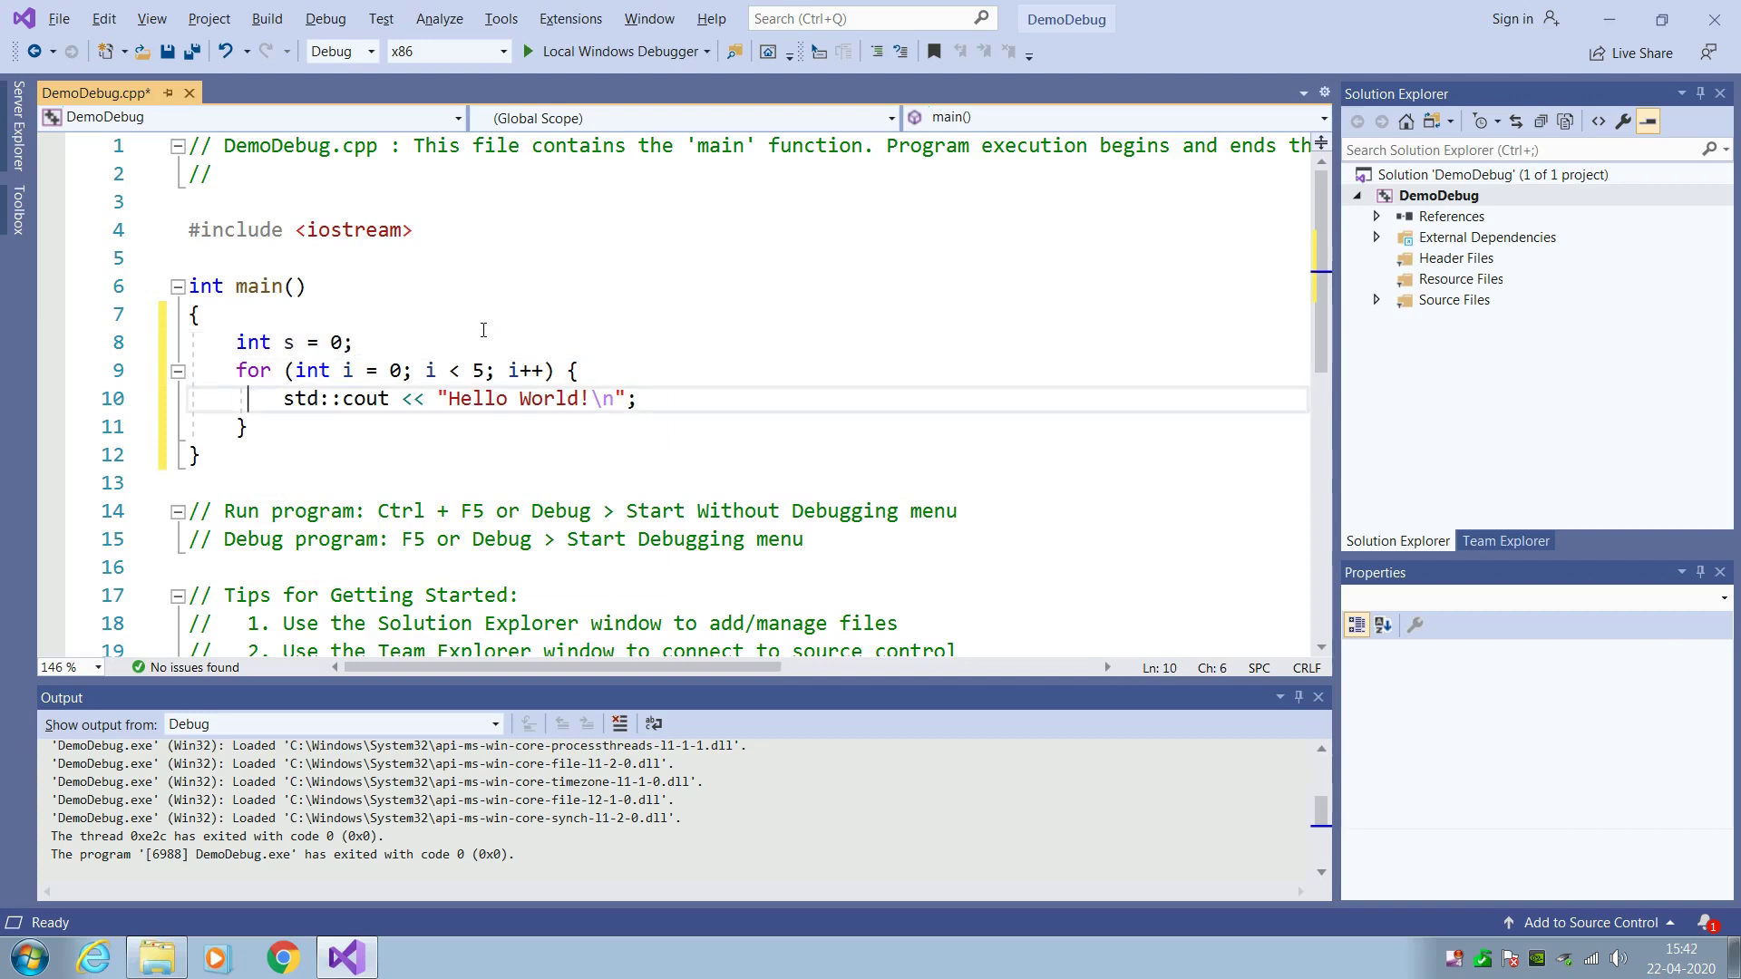
pyautogui.press('Right')
pyautogui.press('Right')
pyautogui.press('Right')
pyautogui.press('Right')
pyautogui.press('Right')
pyautogui.press('Right')
pyautogui.press('Up')
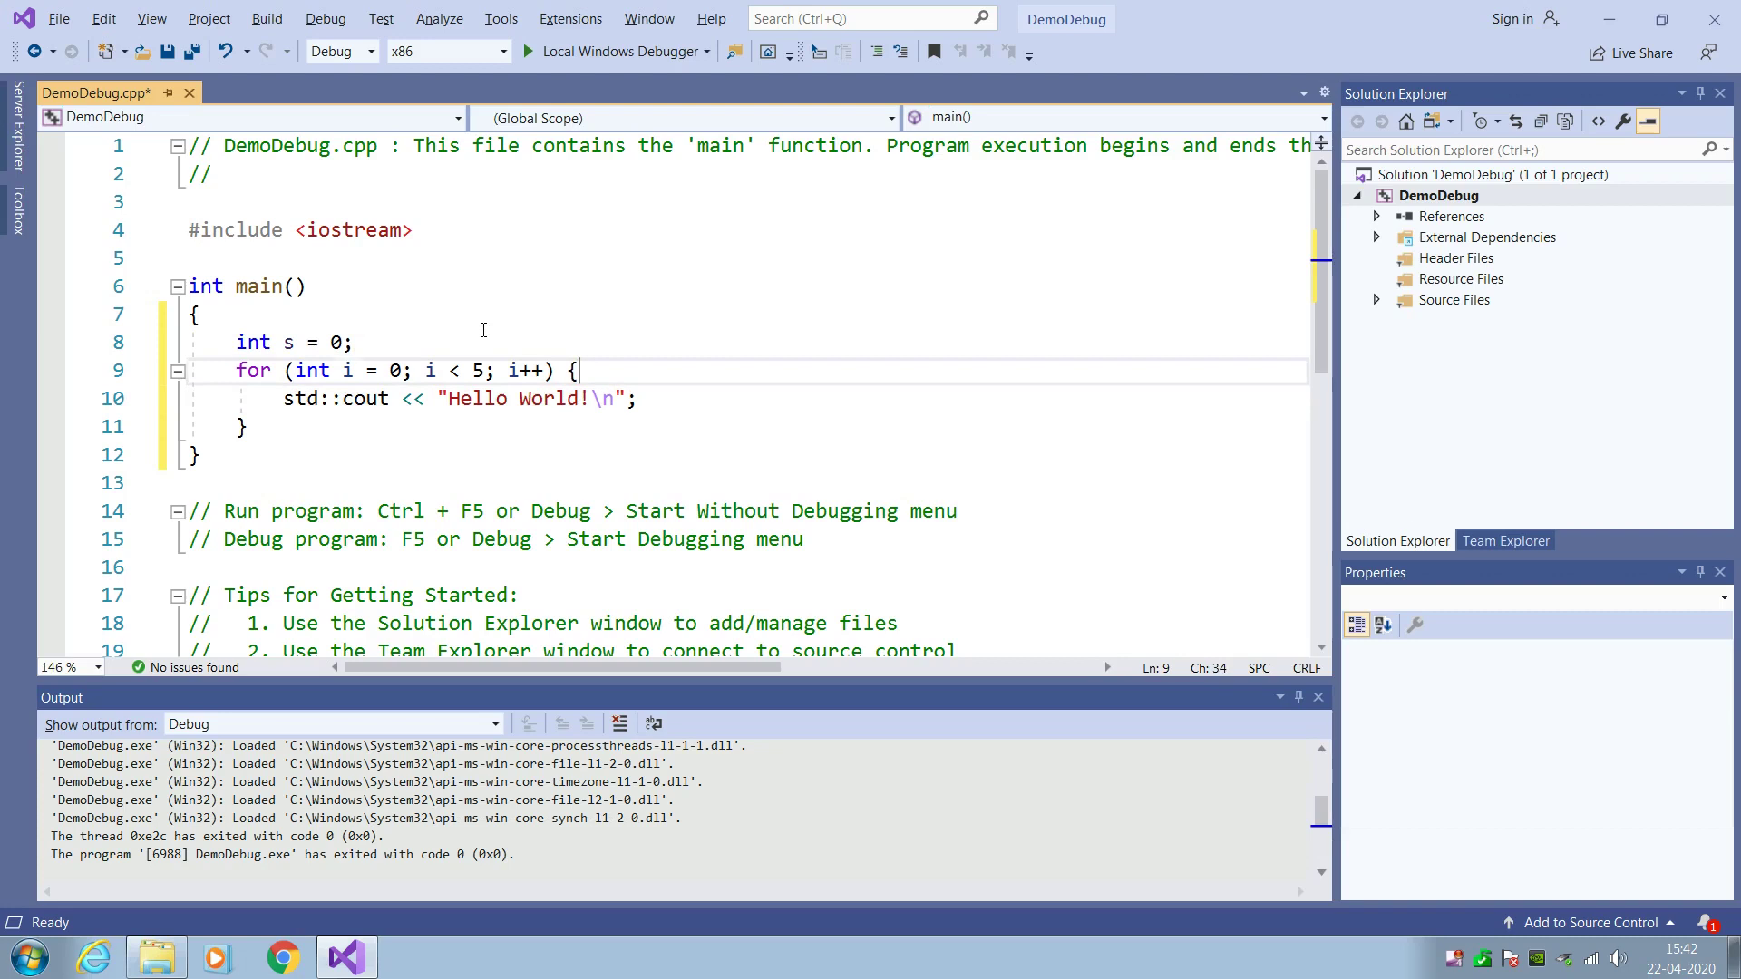
pyautogui.press('Return')
pyautogui.write('s =')
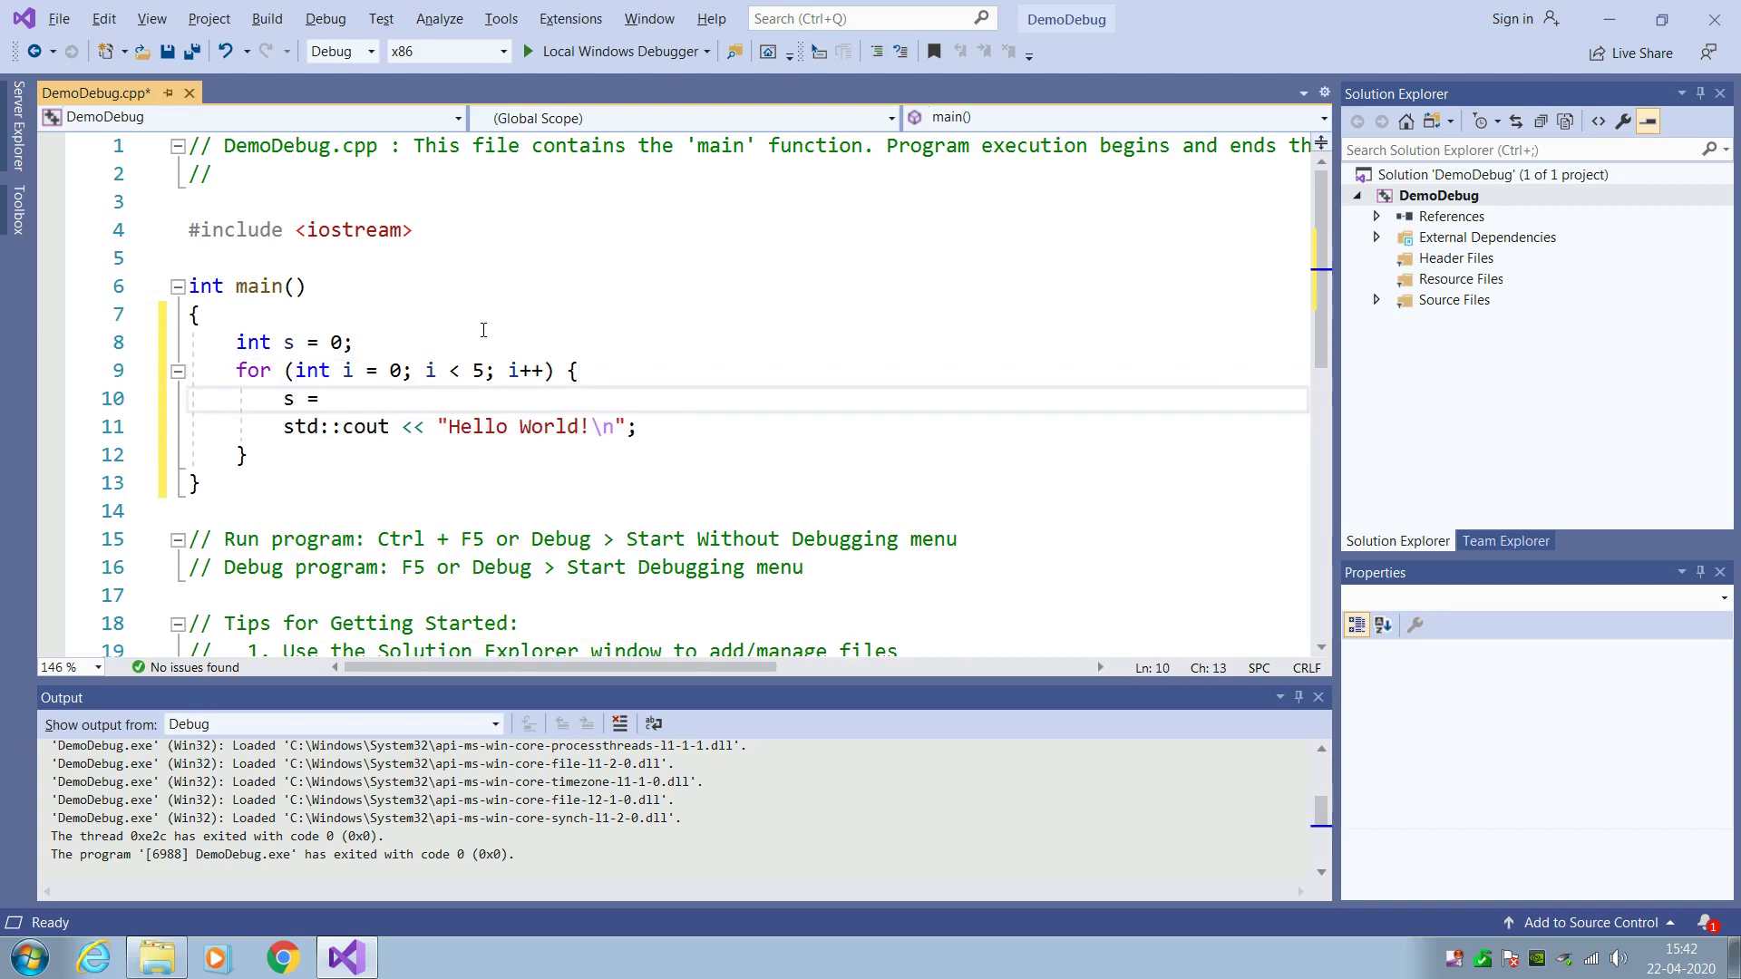
pyautogui.press('Left')
pyautogui.press('Left')
pyautogui.write('+=')
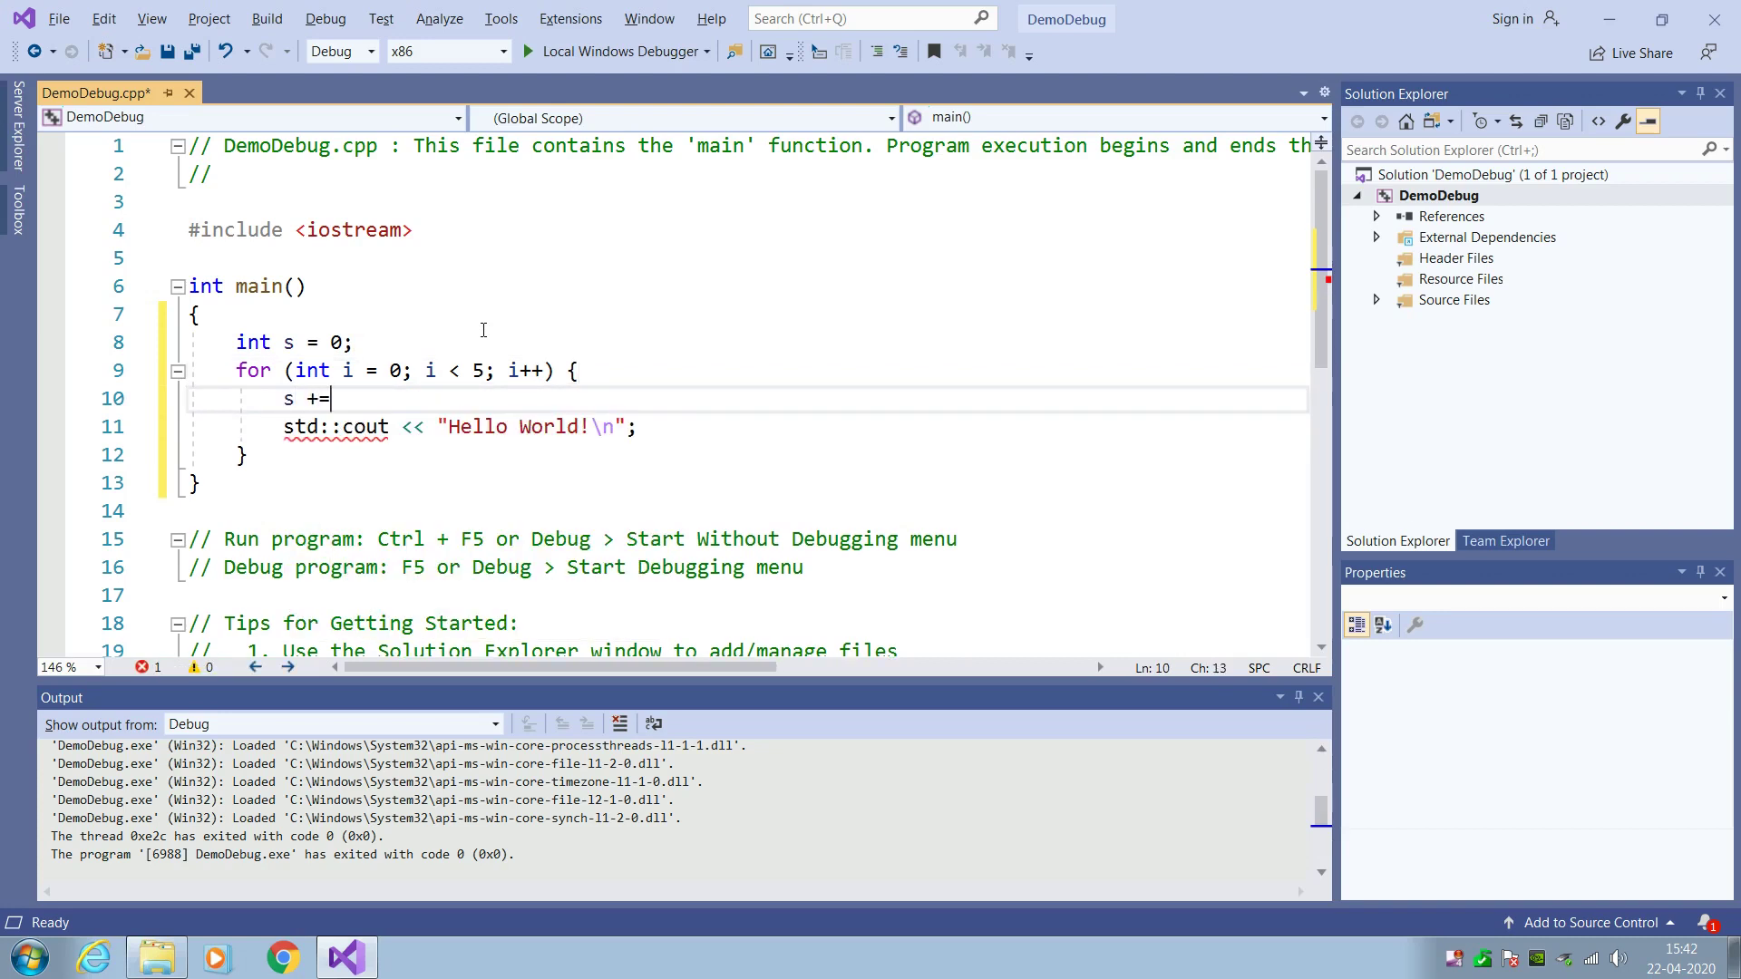
pyautogui.write(' i')
# Step: After the loop, print the sum label and s, ending with std::endl on line 13
pyautogui.press('Down')
pyautogui.press('Down')
pyautogui.press('Return')
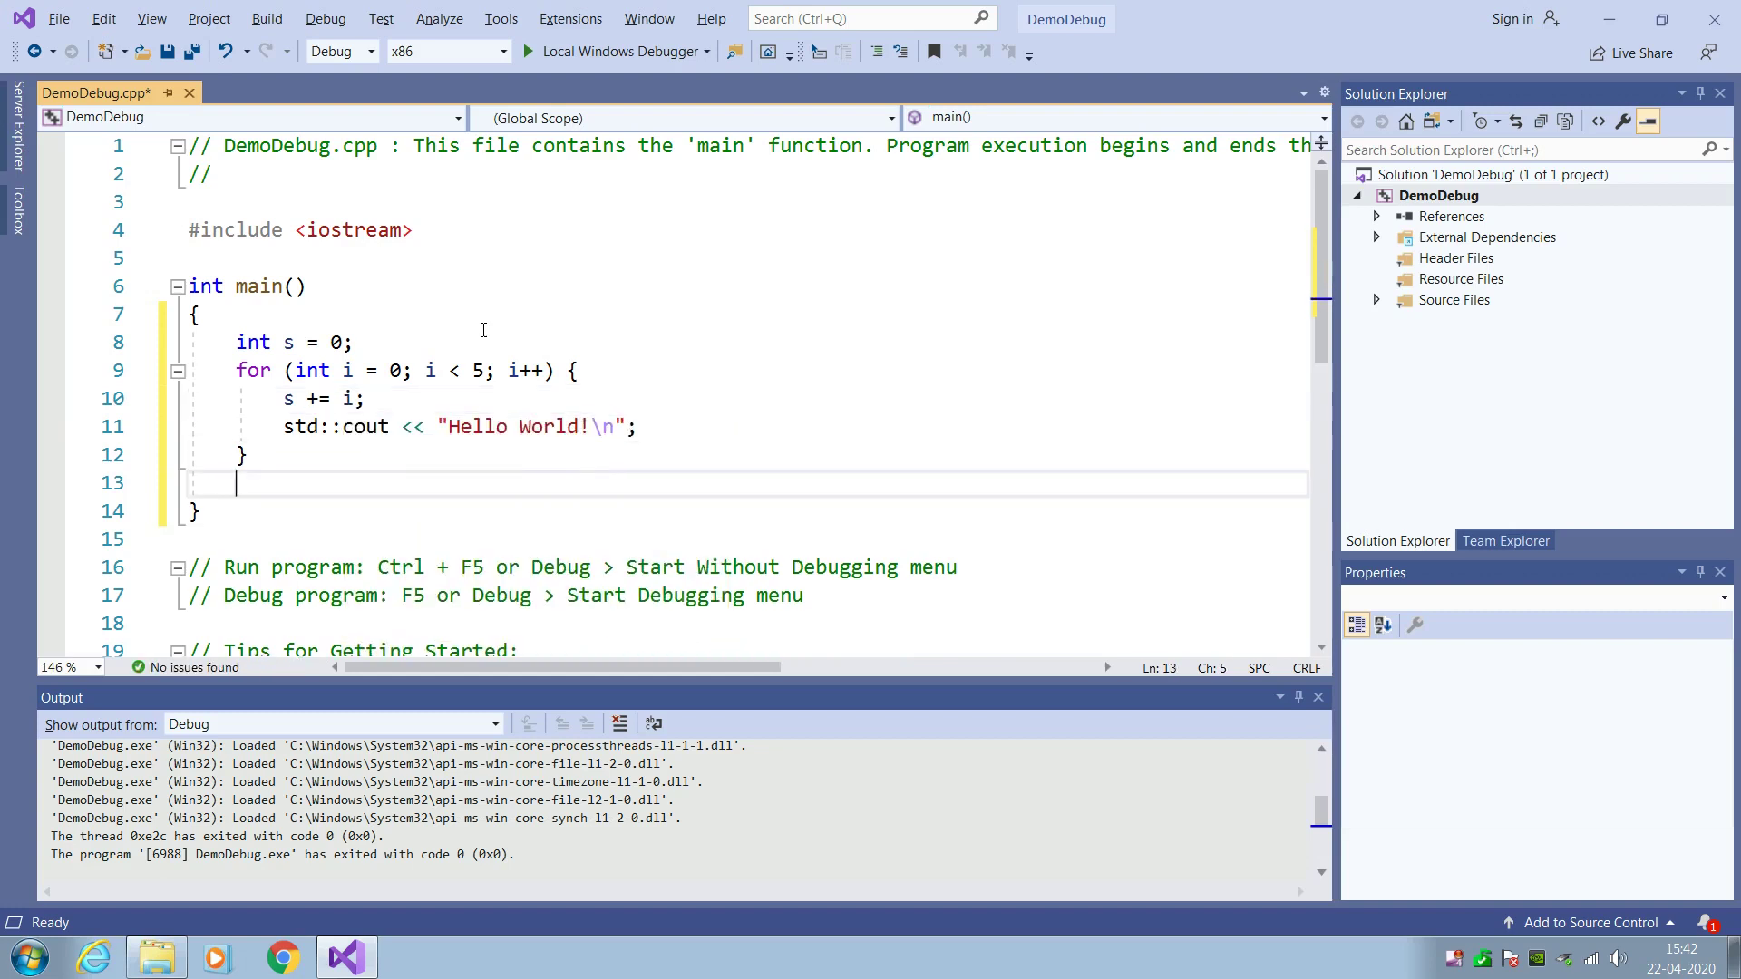
pyautogui.write('s')
pyautogui.press('Escape')
pyautogui.write('td::')
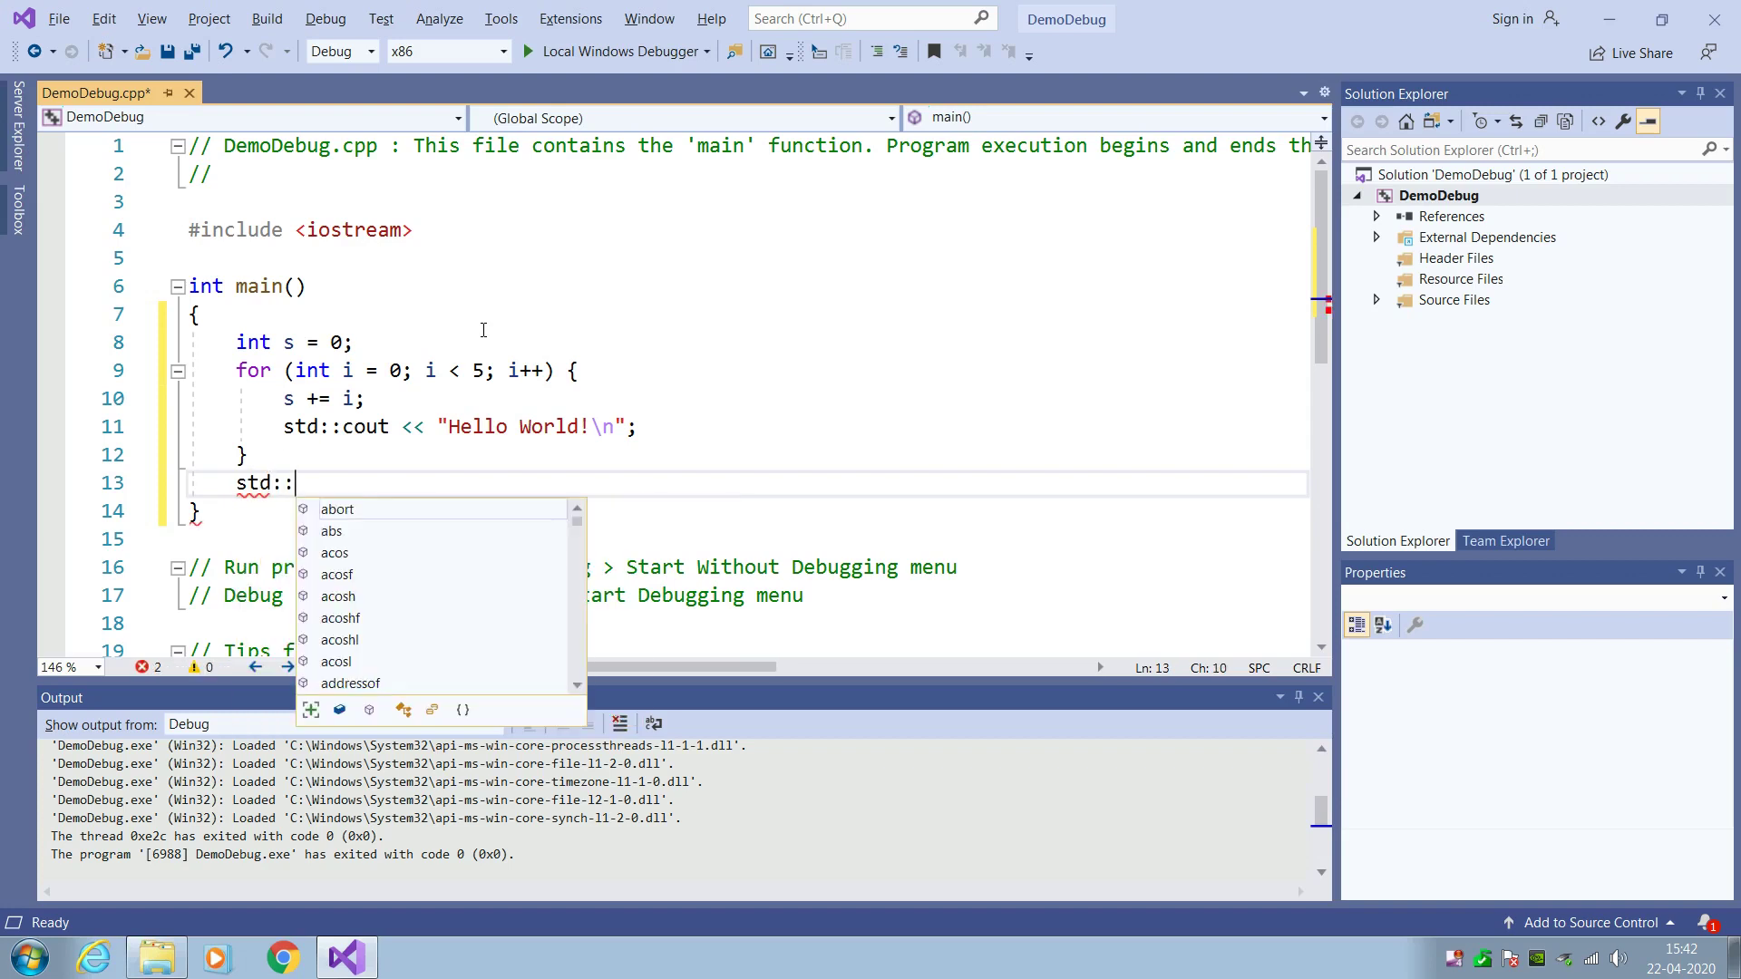
pyautogui.write('cout')
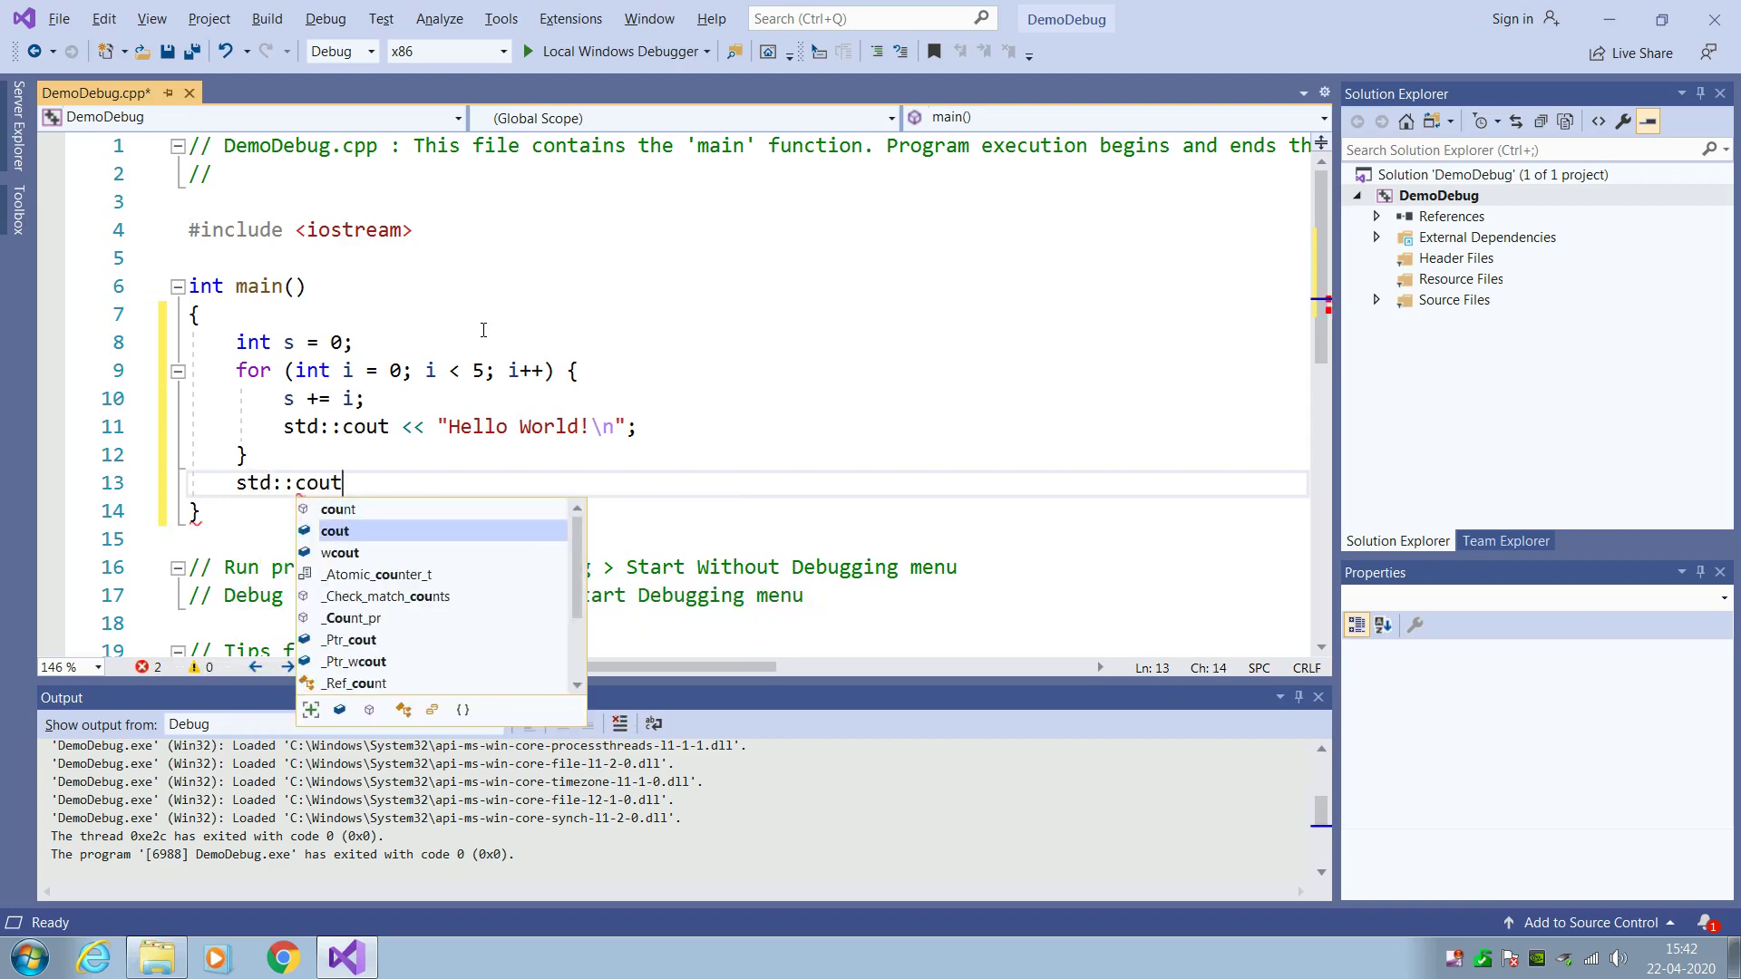
pyautogui.press('Escape')
pyautogui.write('<')
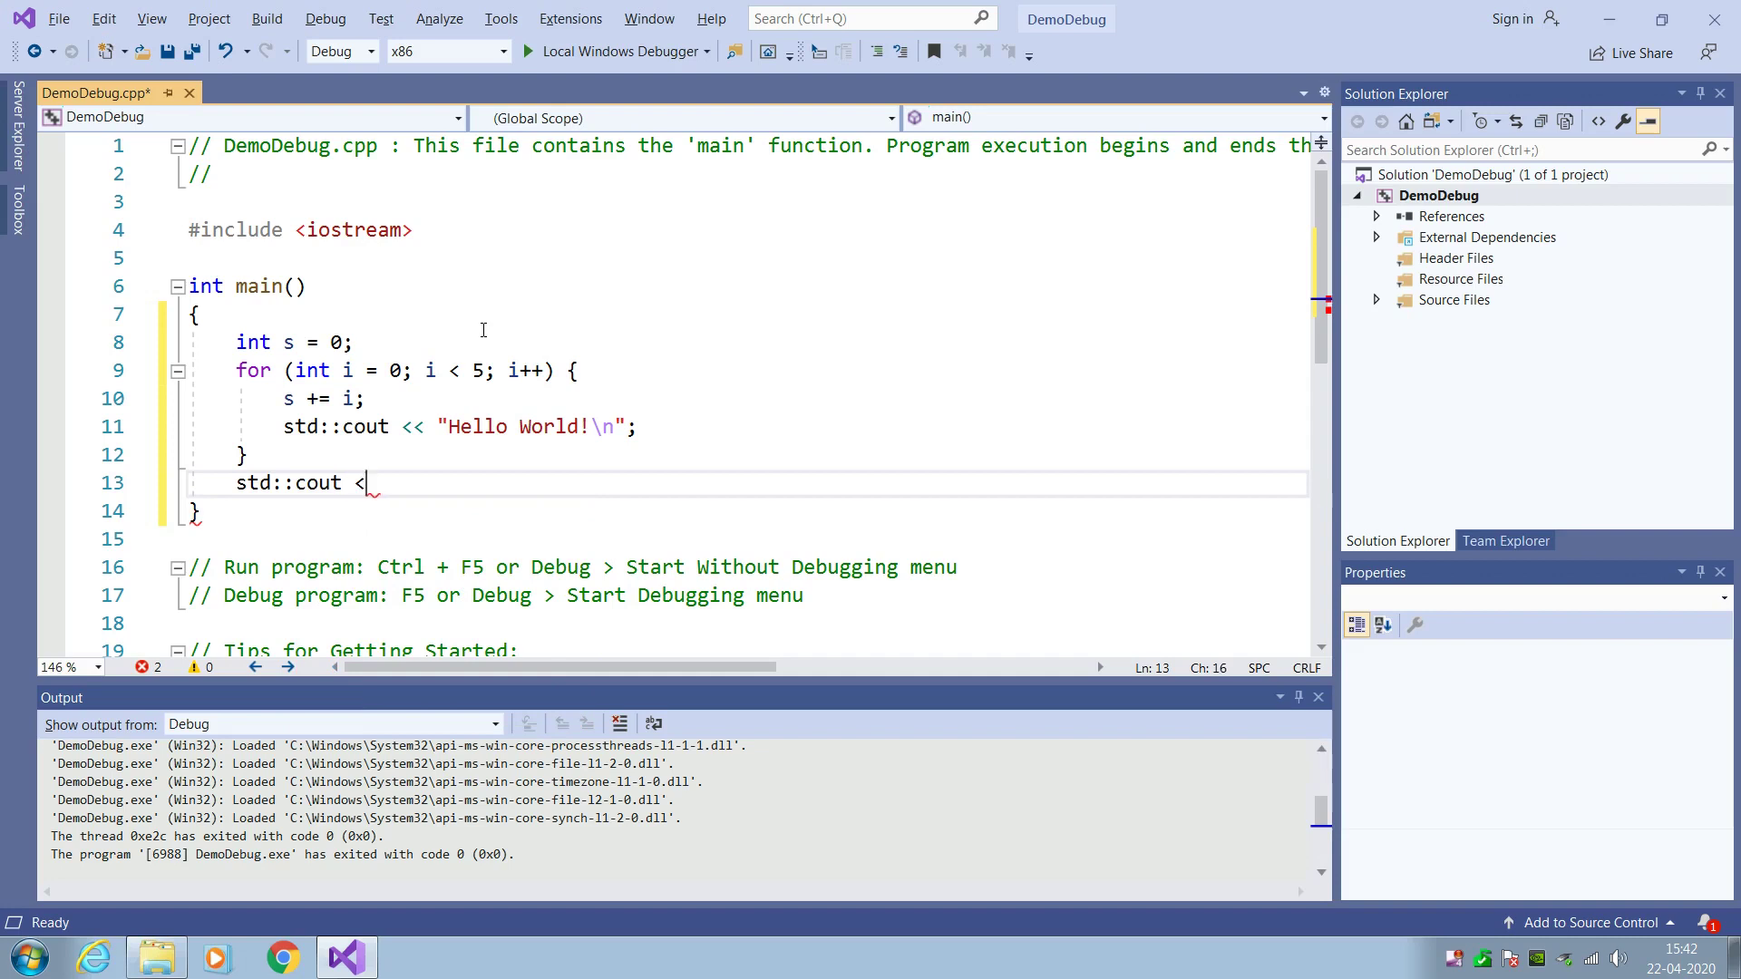
pyautogui.write('< "')
pyautogui.write('sum')
pyautogui.write(' of 11111111111')
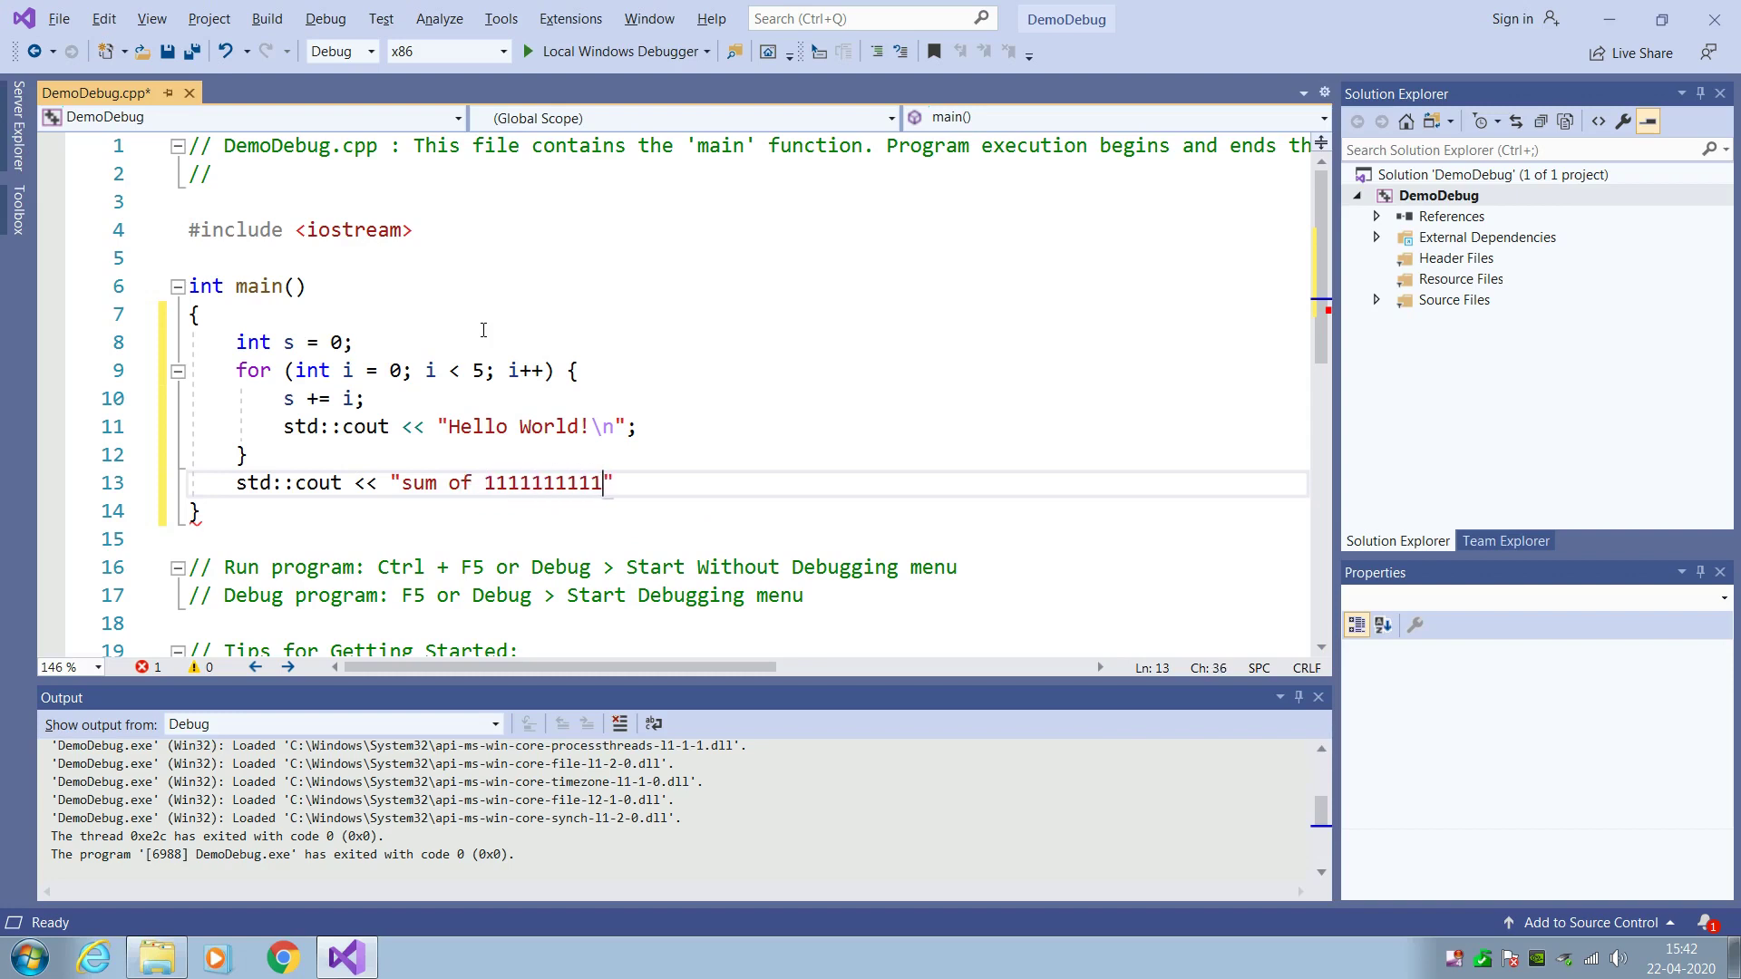
pyautogui.write('11111')
pyautogui.press('BackSpace')
pyautogui.press('BackSpace')
pyautogui.press('BackSpace')
pyautogui.press('BackSpace')
pyautogui.press('BackSpace')
pyautogui.press('BackSpace')
pyautogui.write('1+')
pyautogui.press('BackSpace')
pyautogui.write('+2+3')
pyautogui.write('+4')
pyautogui.write('= ')
pyautogui.write('10')
pyautogui.press('BackSpace')
pyautogui.press('BackSpace')
pyautogui.press('BackSpace')
pyautogui.press('Right')
pyautogui.write('<< s ')
pyautogui.write('<<s')
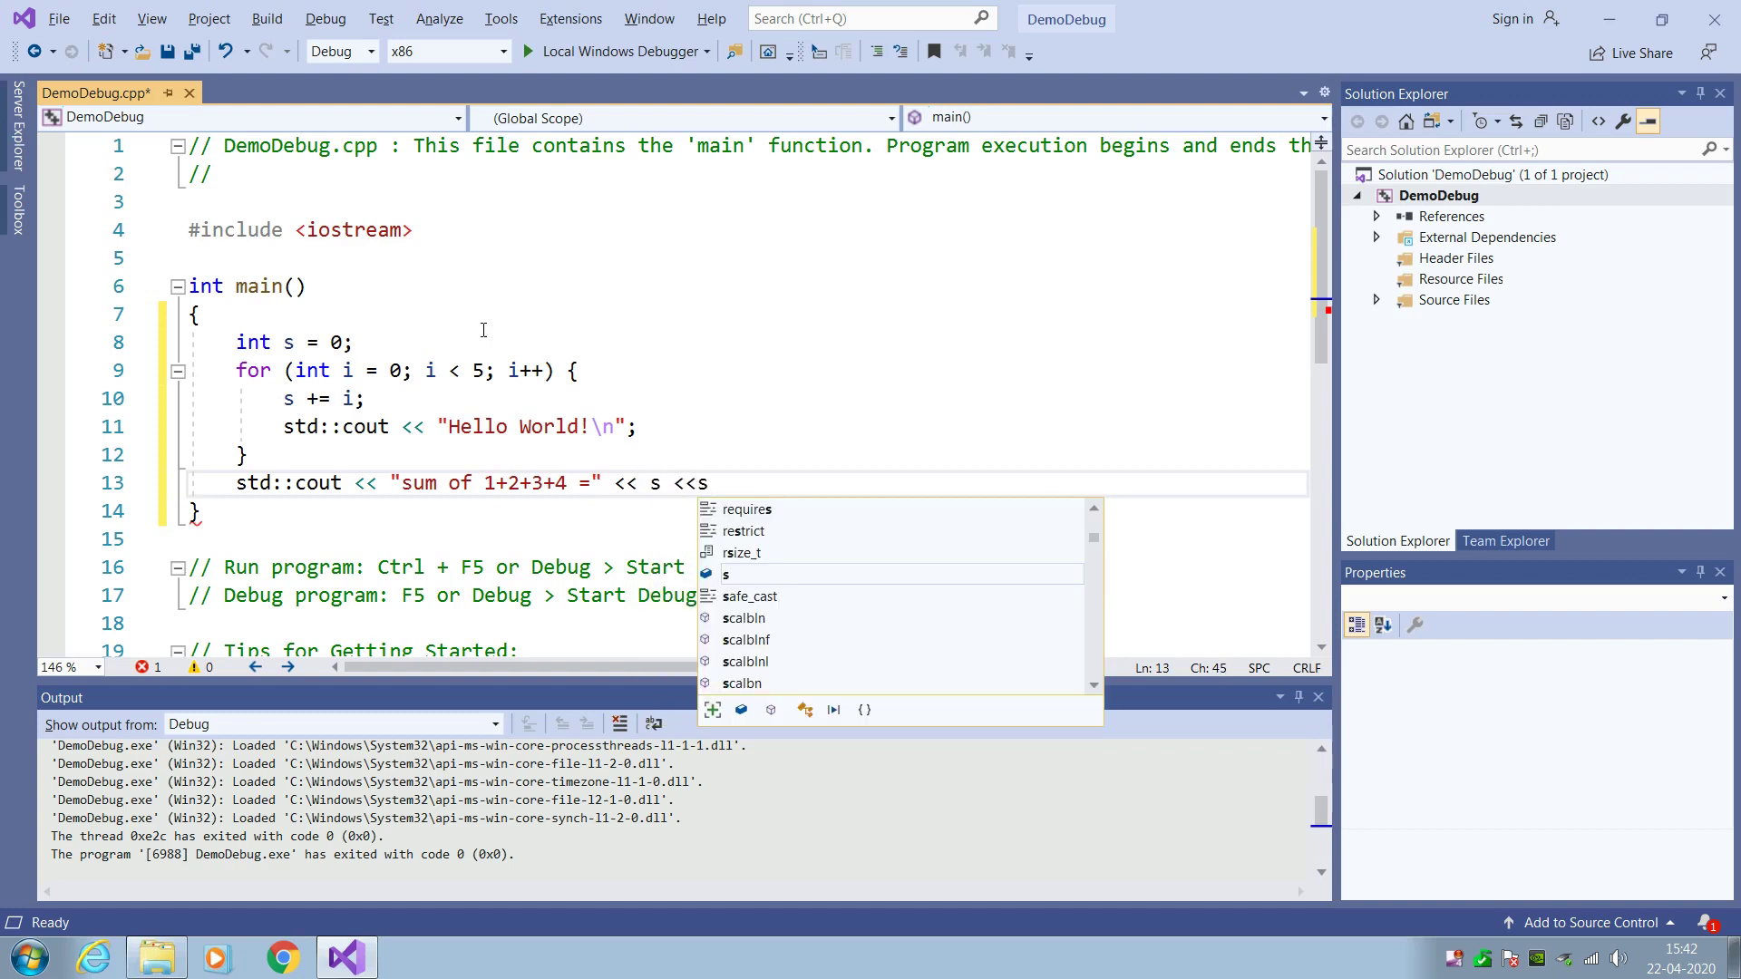
pyautogui.write('td')
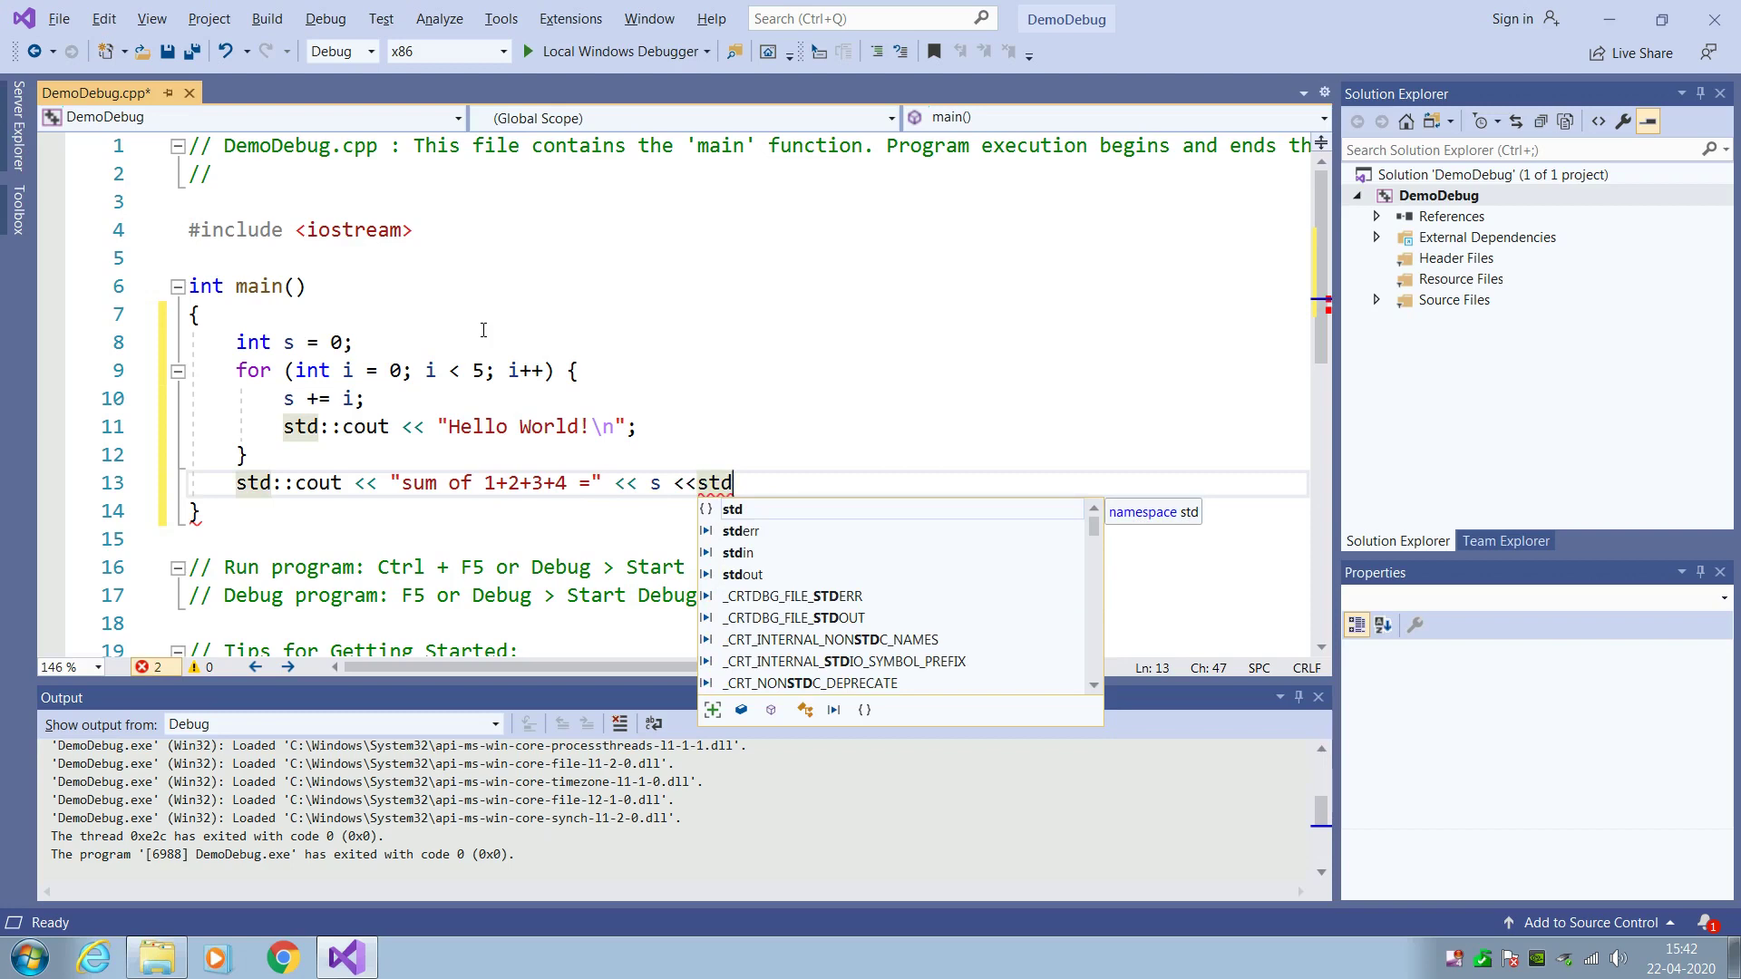
pyautogui.write('::edn')
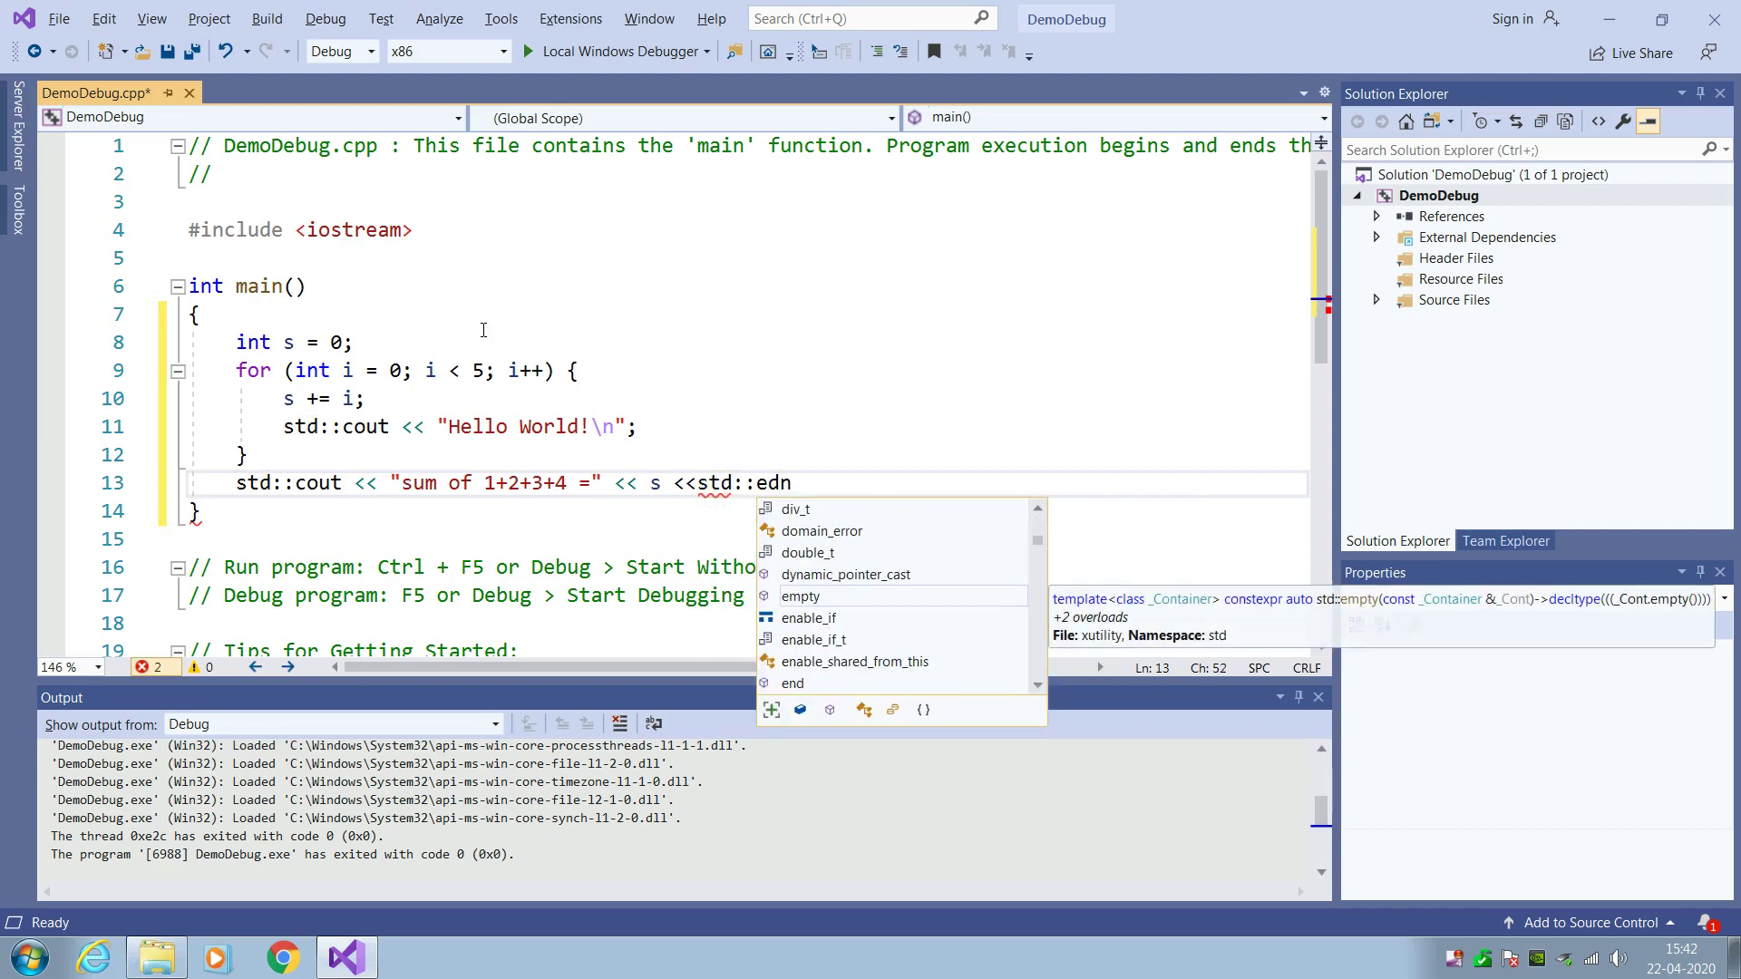
pyautogui.press('BackSpace')
pyautogui.press('BackSpace')
pyautogui.write('n')
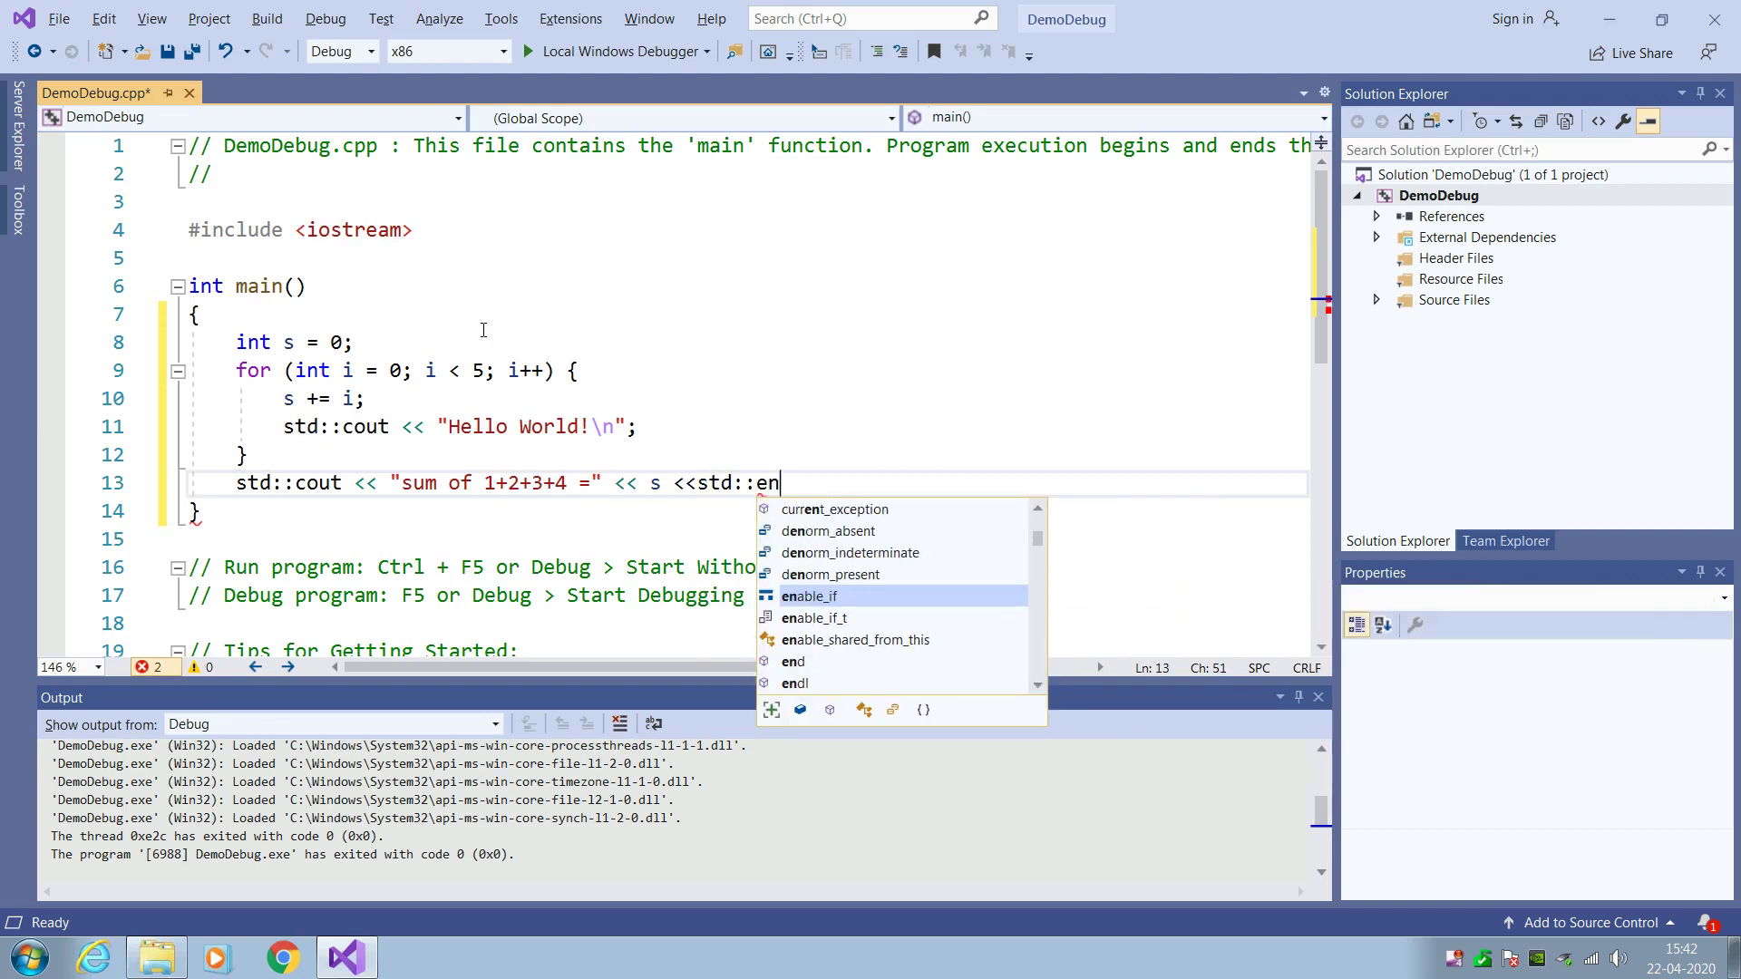
pyautogui.press('Down')
pyautogui.press('Down')
pyautogui.press('Down')
pyautogui.press('Down')
pyautogui.press('Tab')
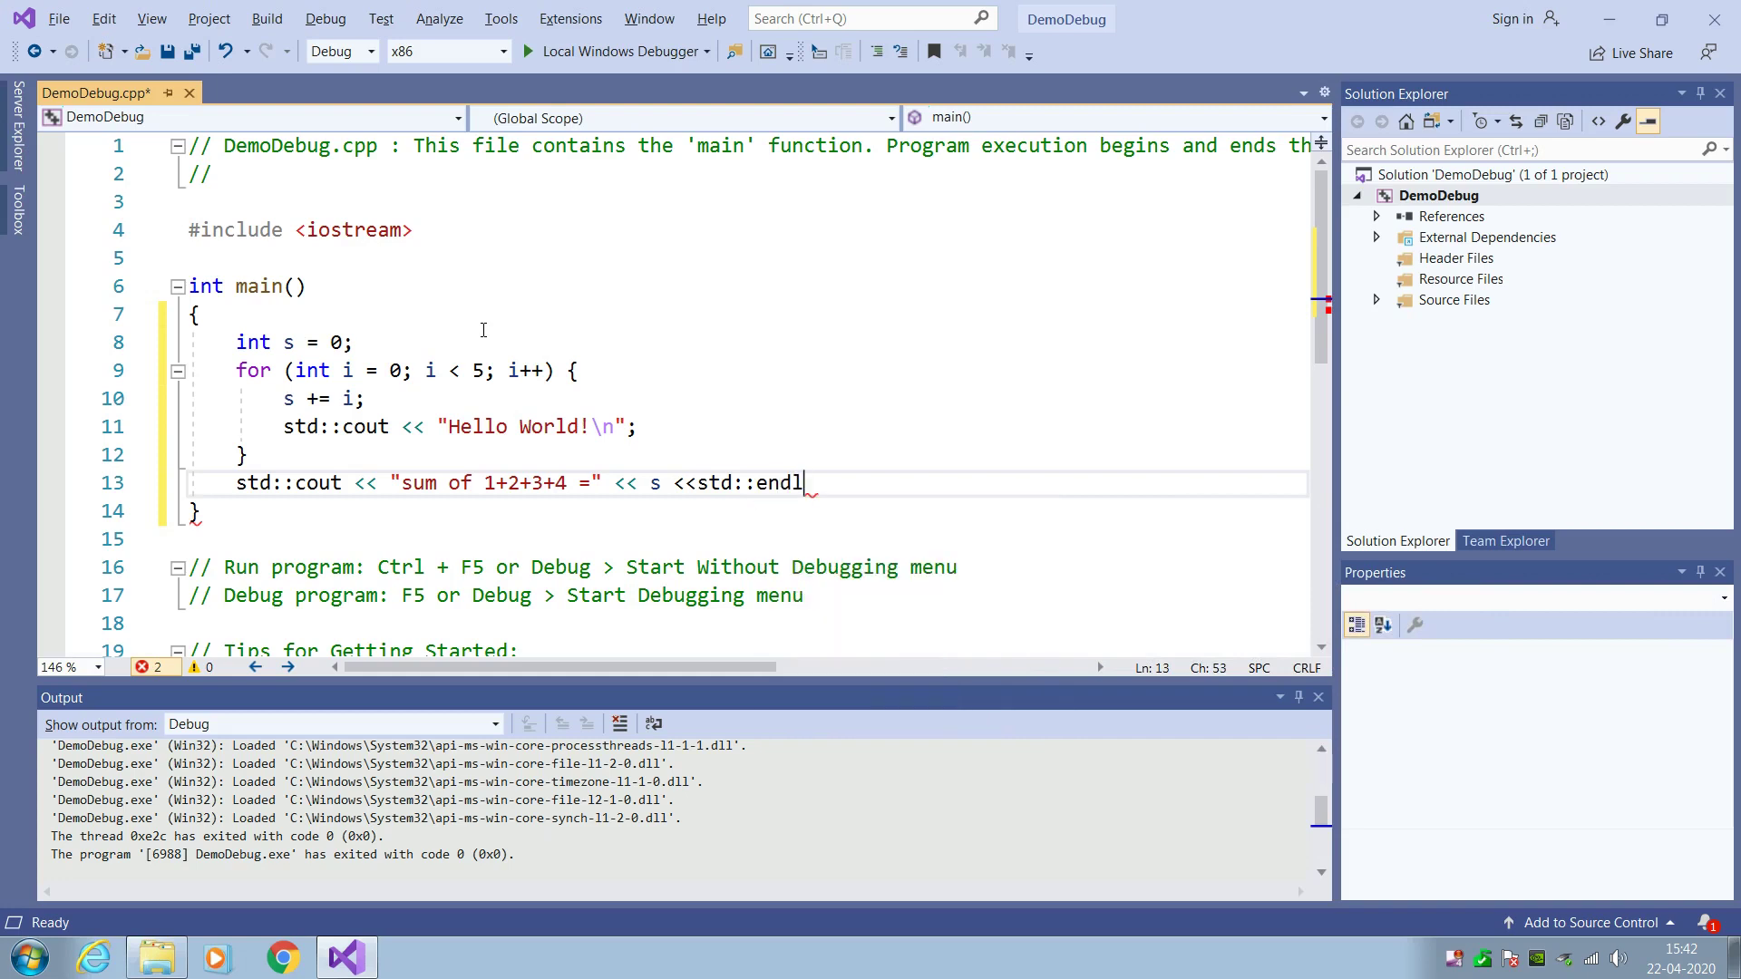
pyautogui.write(';')
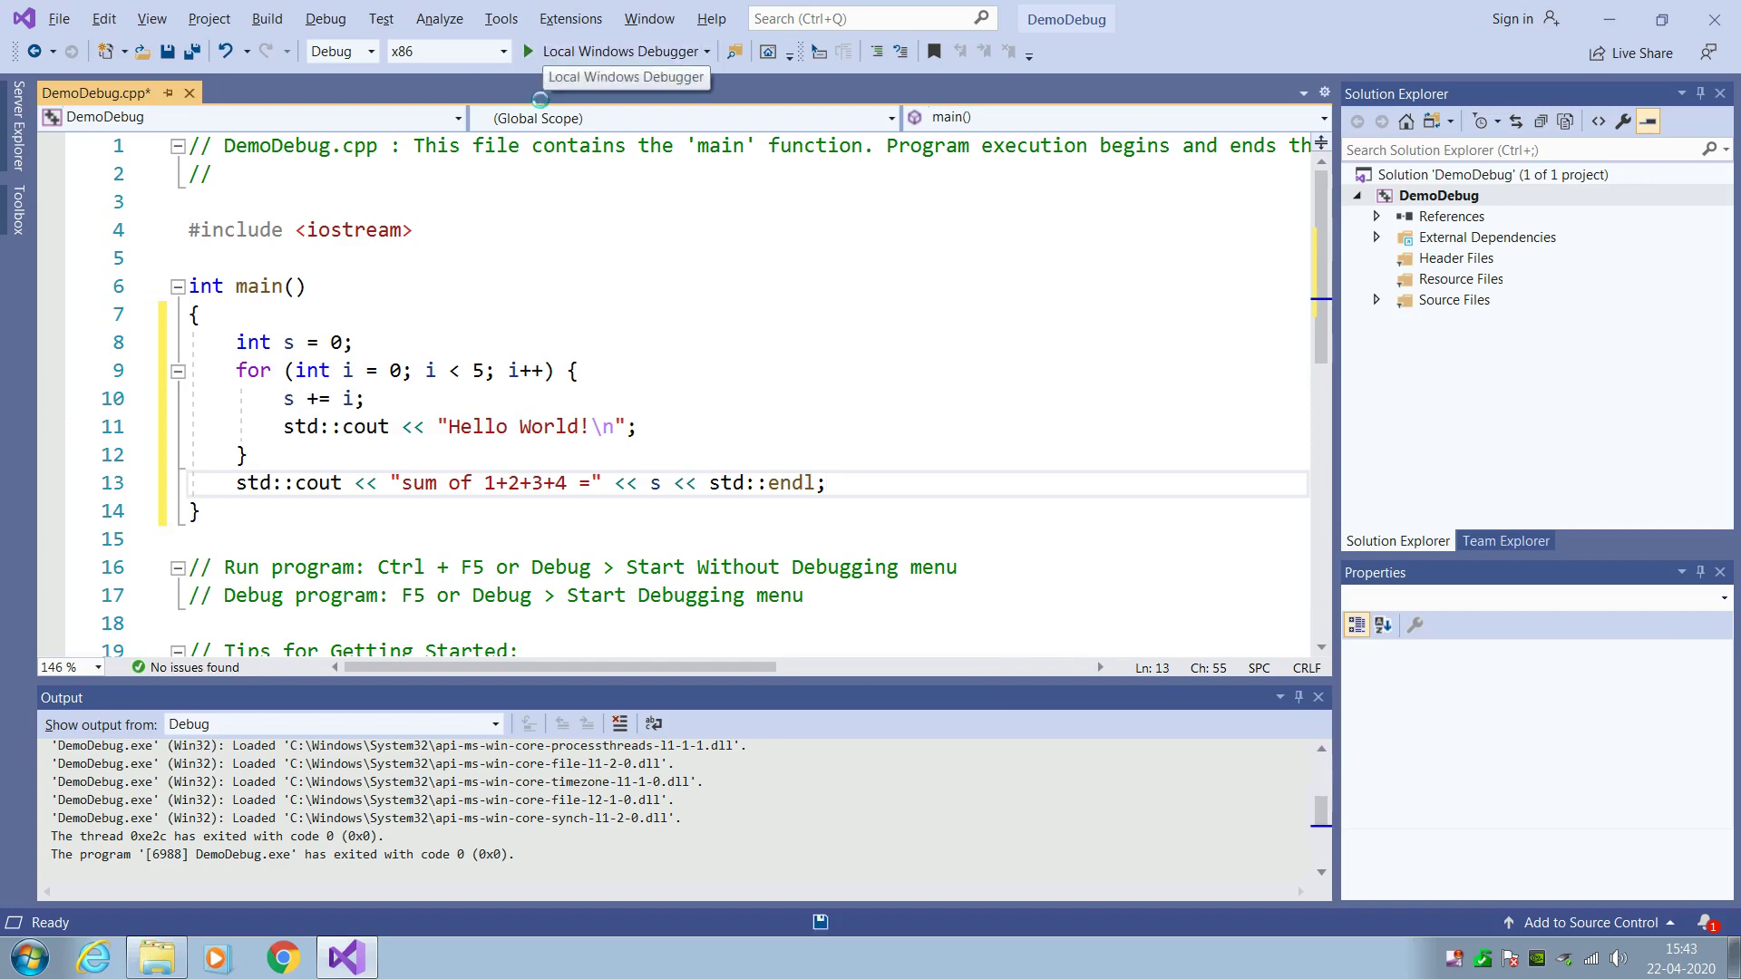
# Step: Save, rebuild and run to see five Hello Worlds and sum 10, then breakpoint line 10
pyautogui.hotkey('ctrl', 's')
pyautogui.click(269, 18)
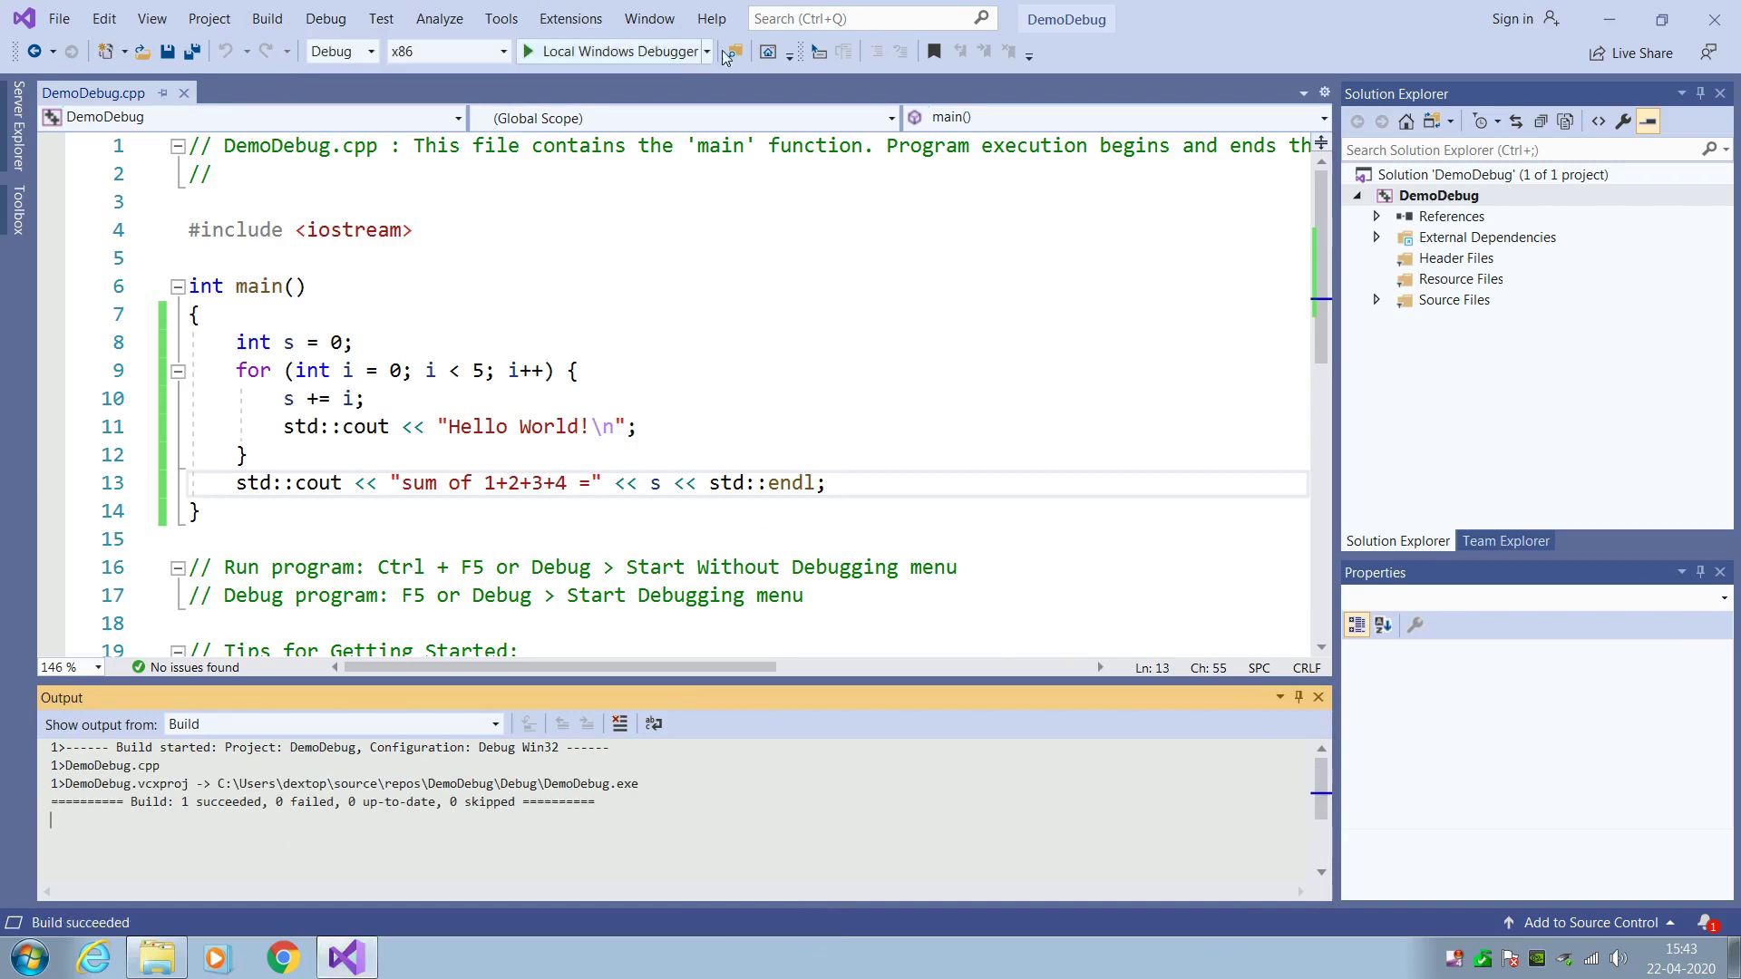
pyautogui.click(622, 60)
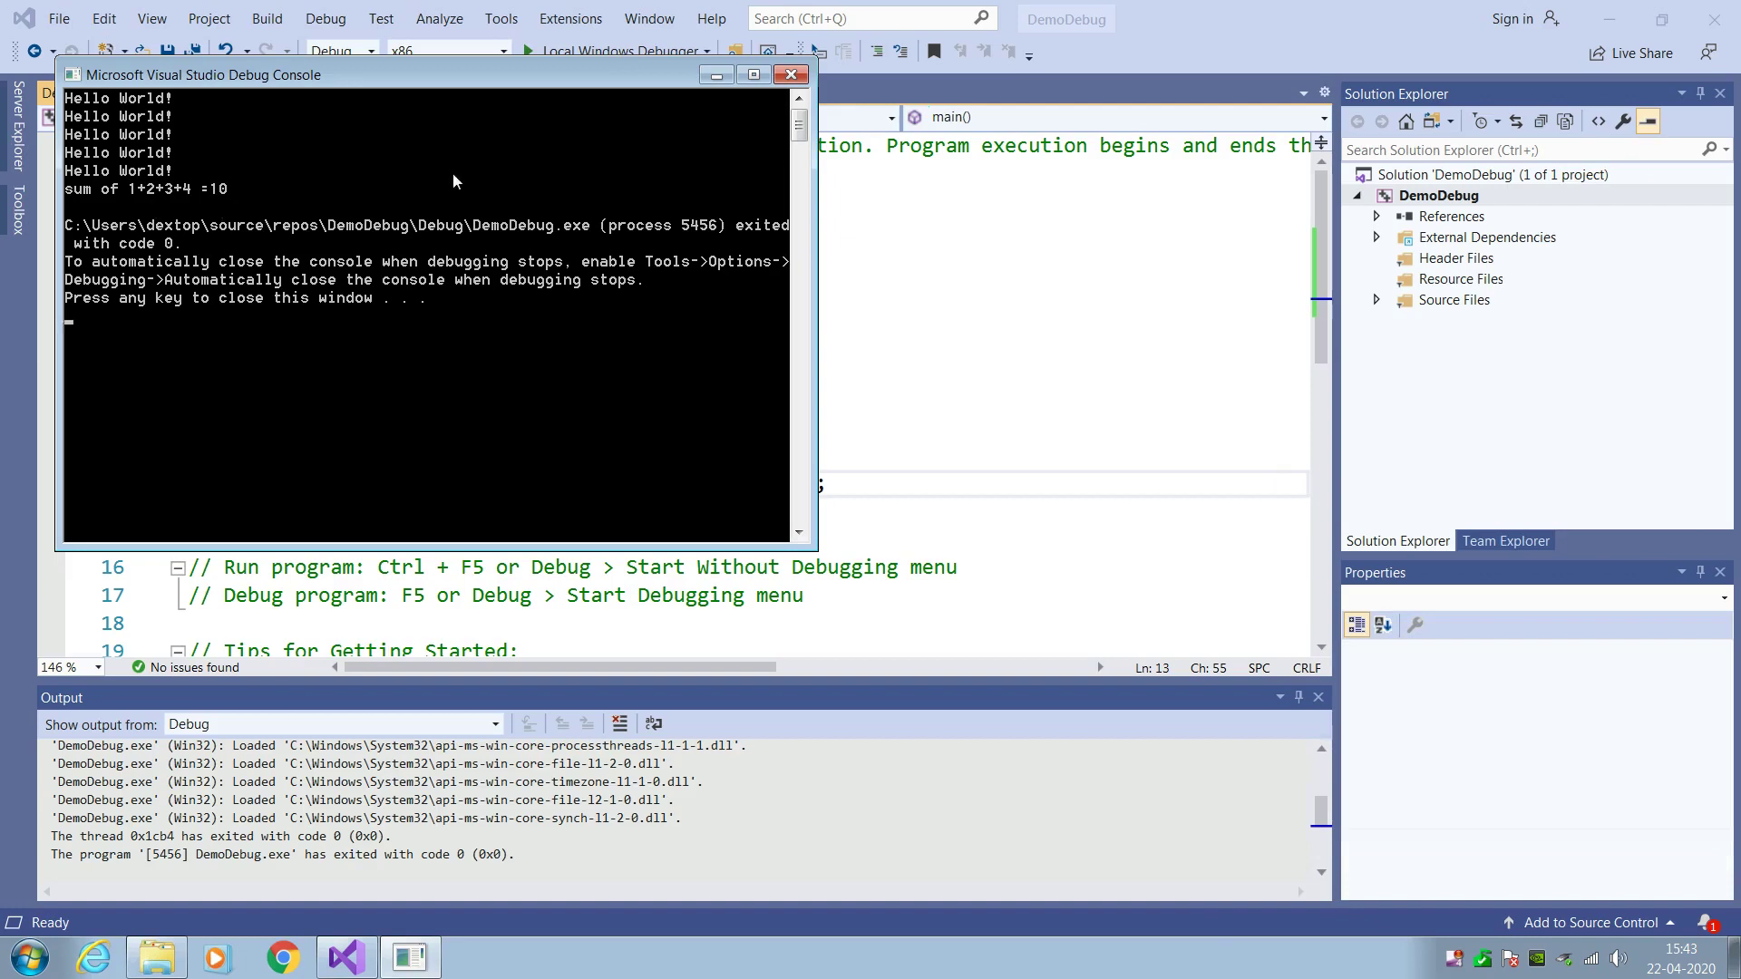
pyautogui.press('Return')
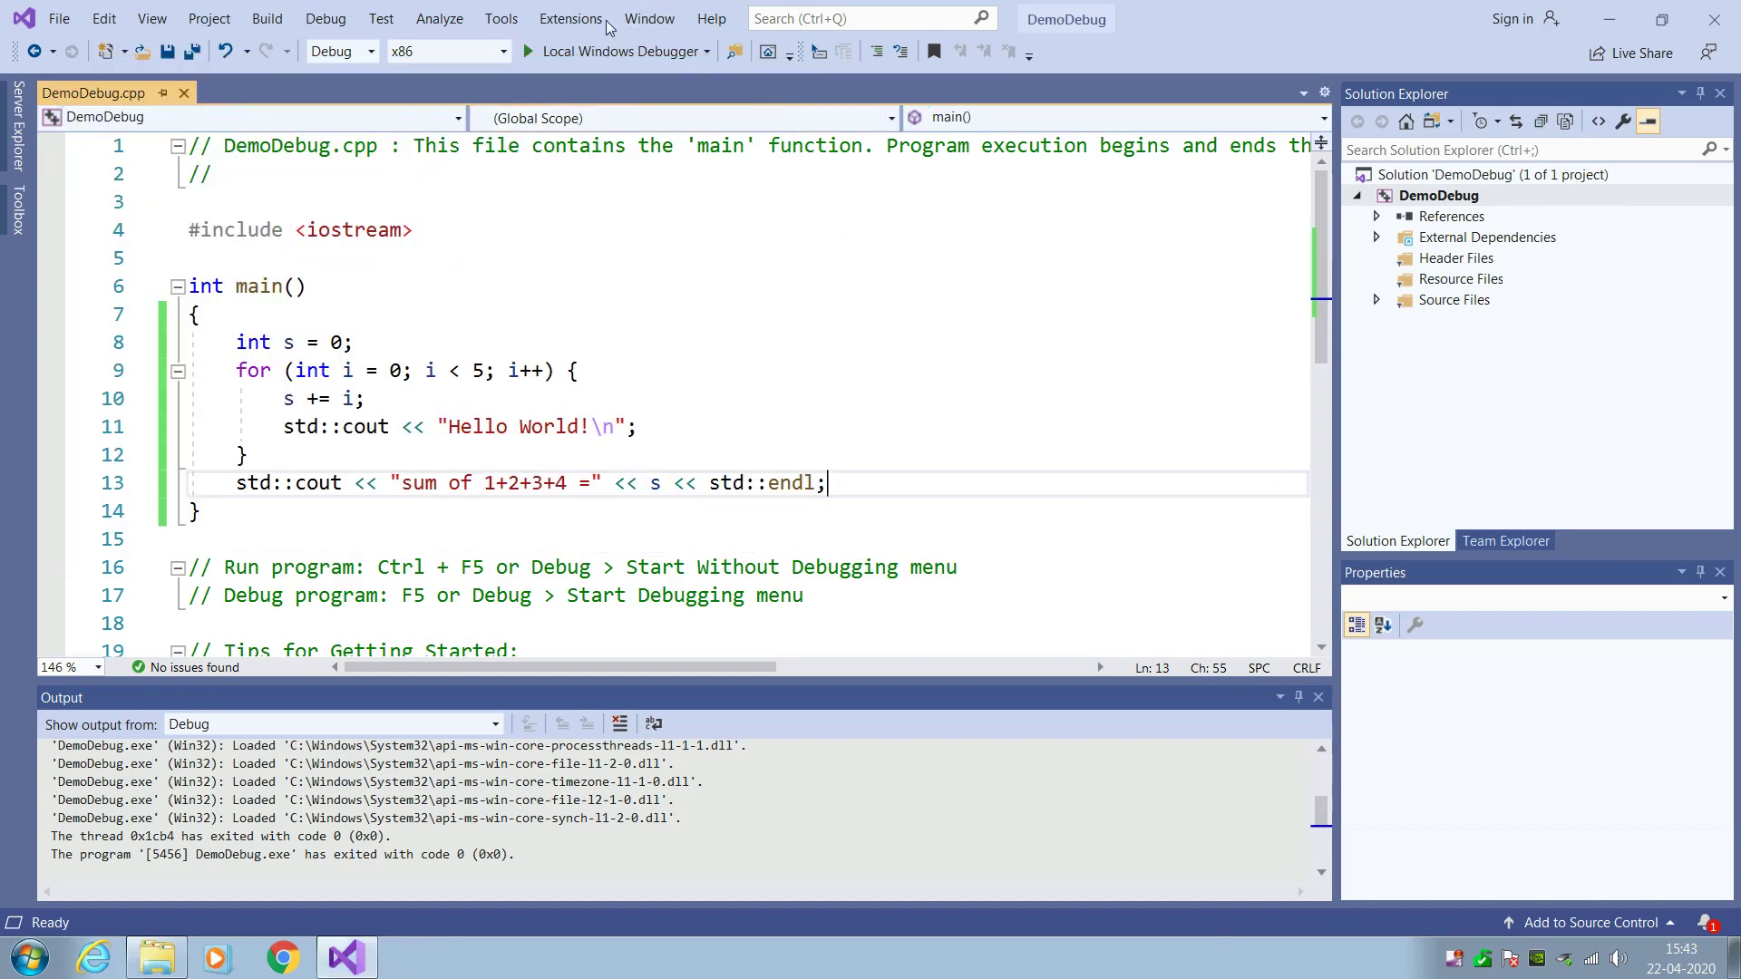
pyautogui.click(51, 395)
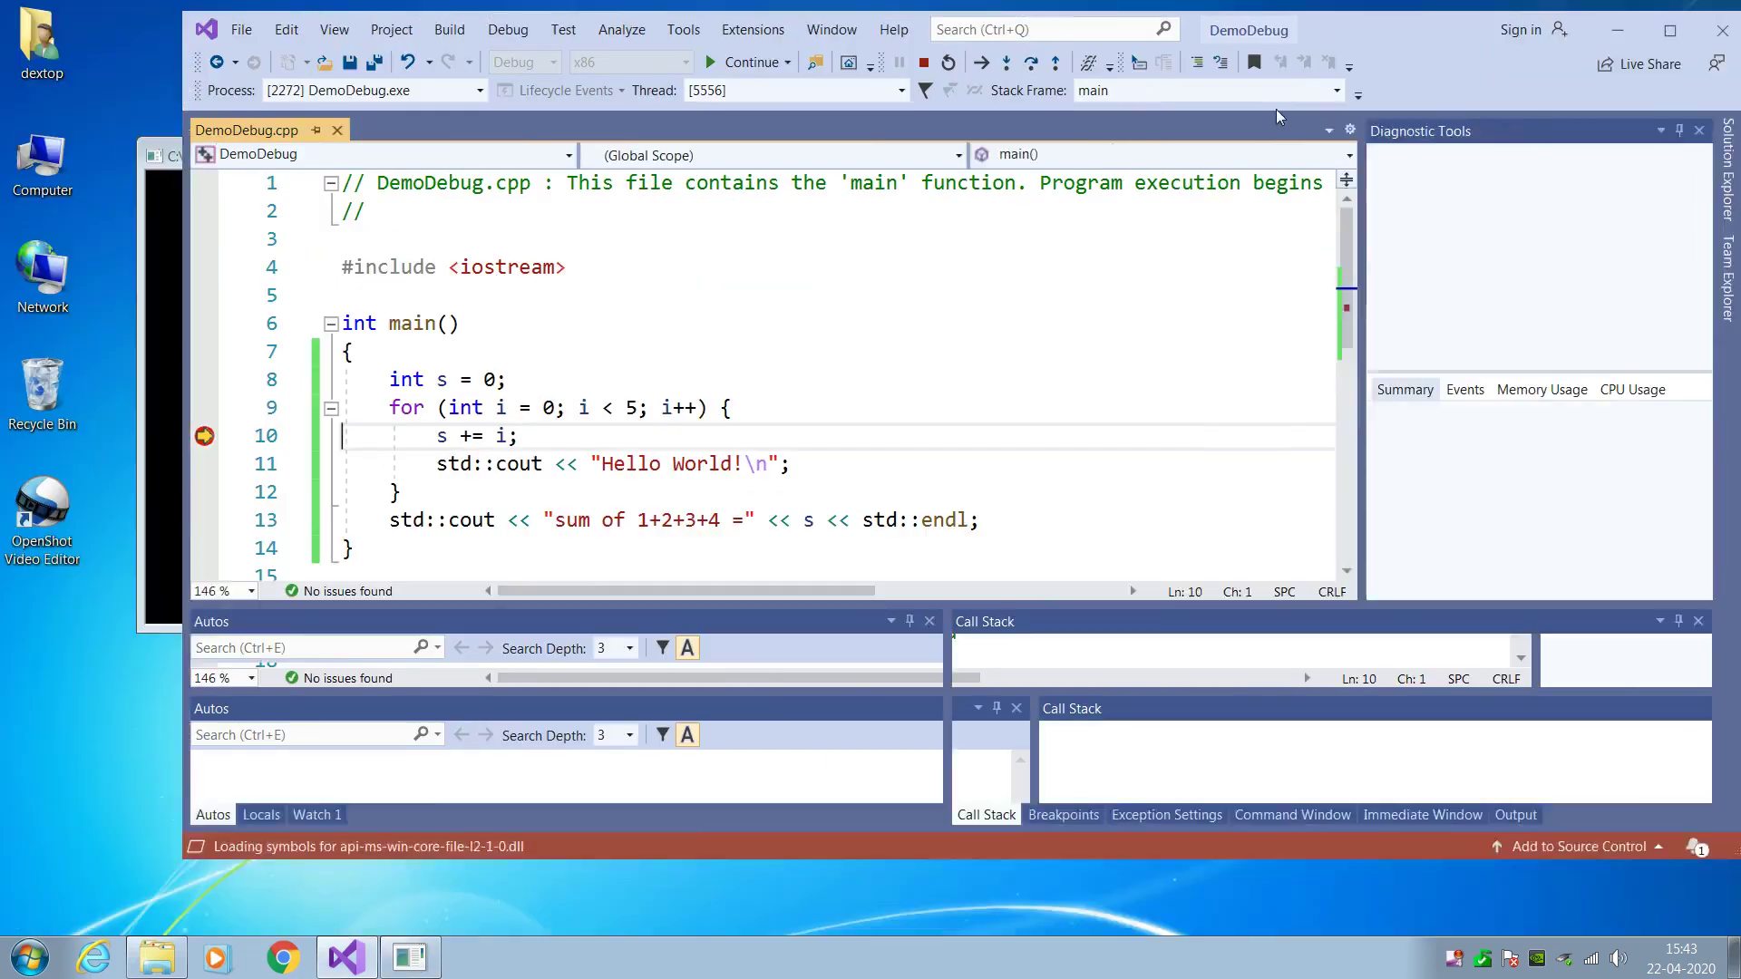
# Step: Shrink and reposition the Visual Studio window so the console window shows at the left
pyautogui.moveTo(1304, 27); pyautogui.dragTo(1264, 129)
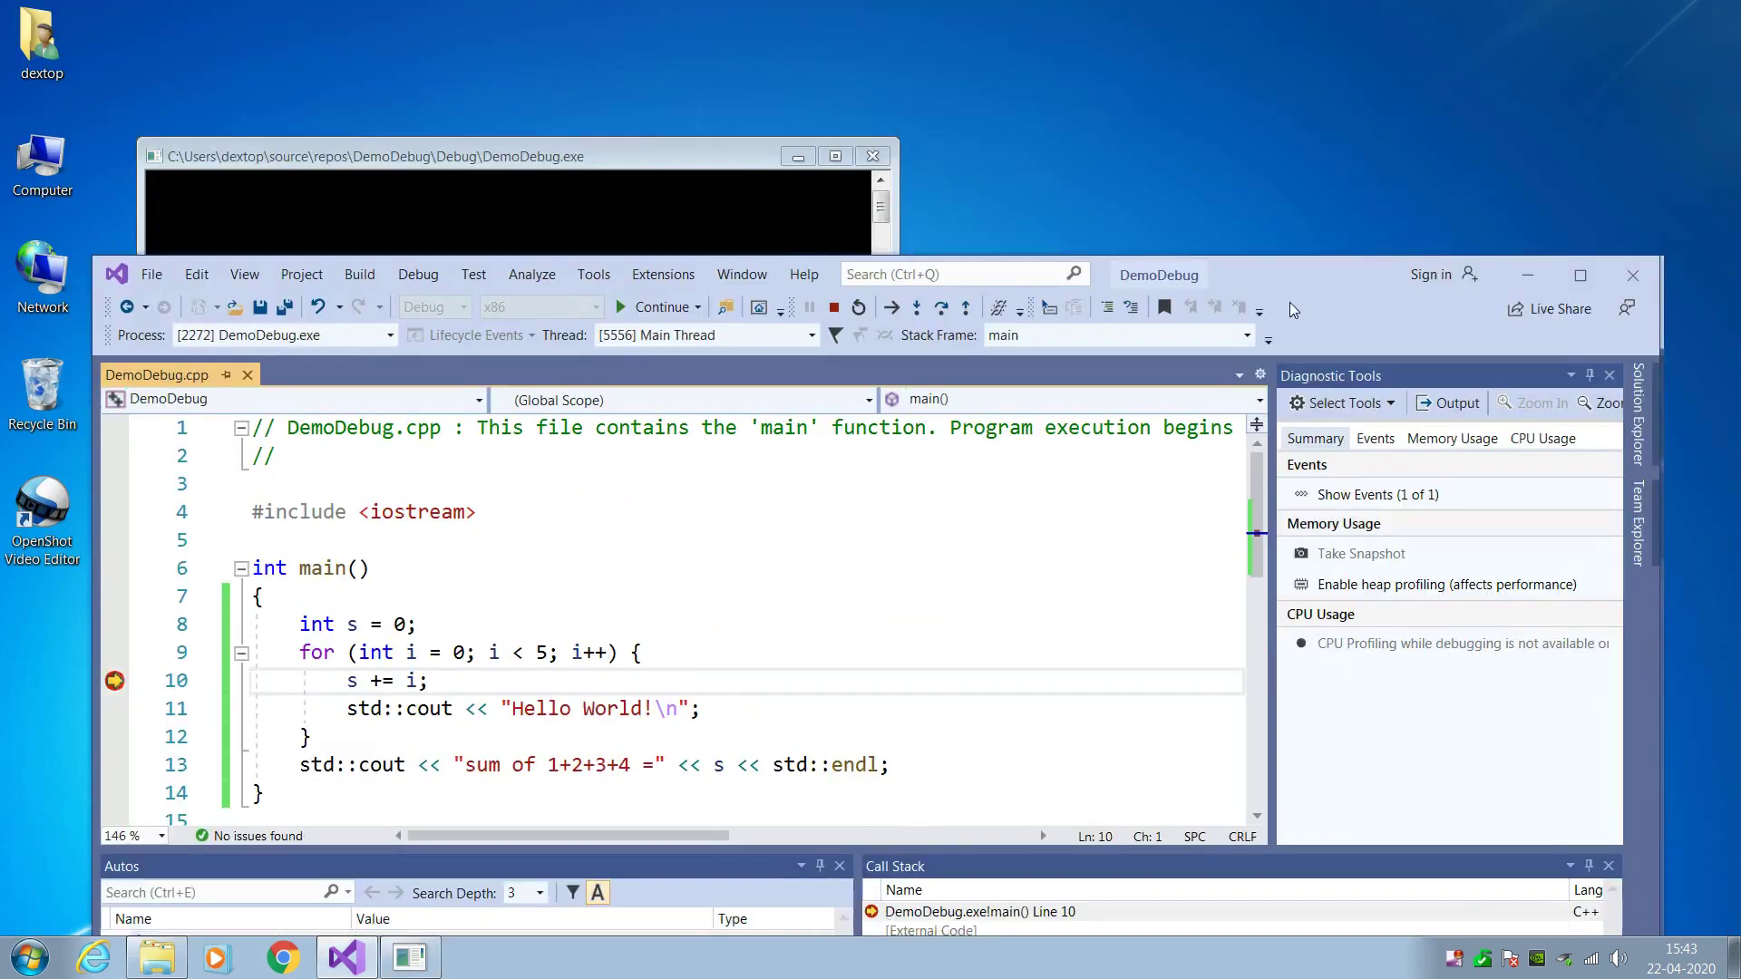
pyautogui.moveTo(1401, 121); pyautogui.dragTo(1280, 324)
pyautogui.moveTo(699, 161); pyautogui.dragTo(1060, 9)
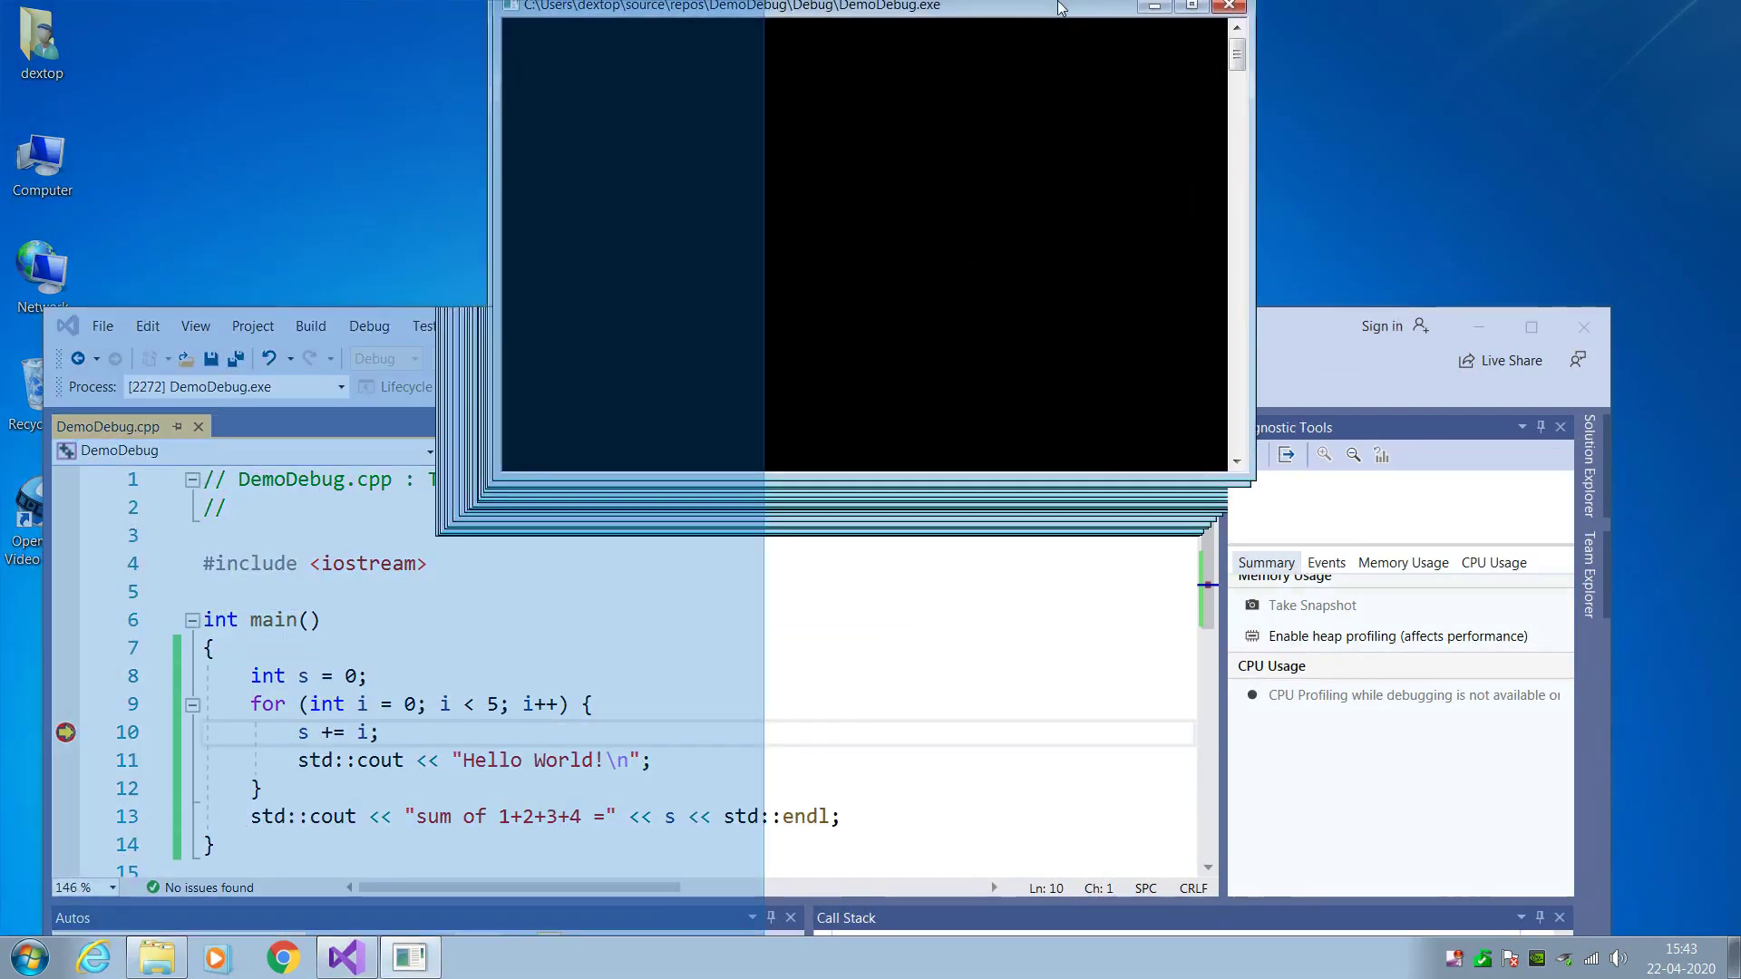
pyautogui.press('super+Up')
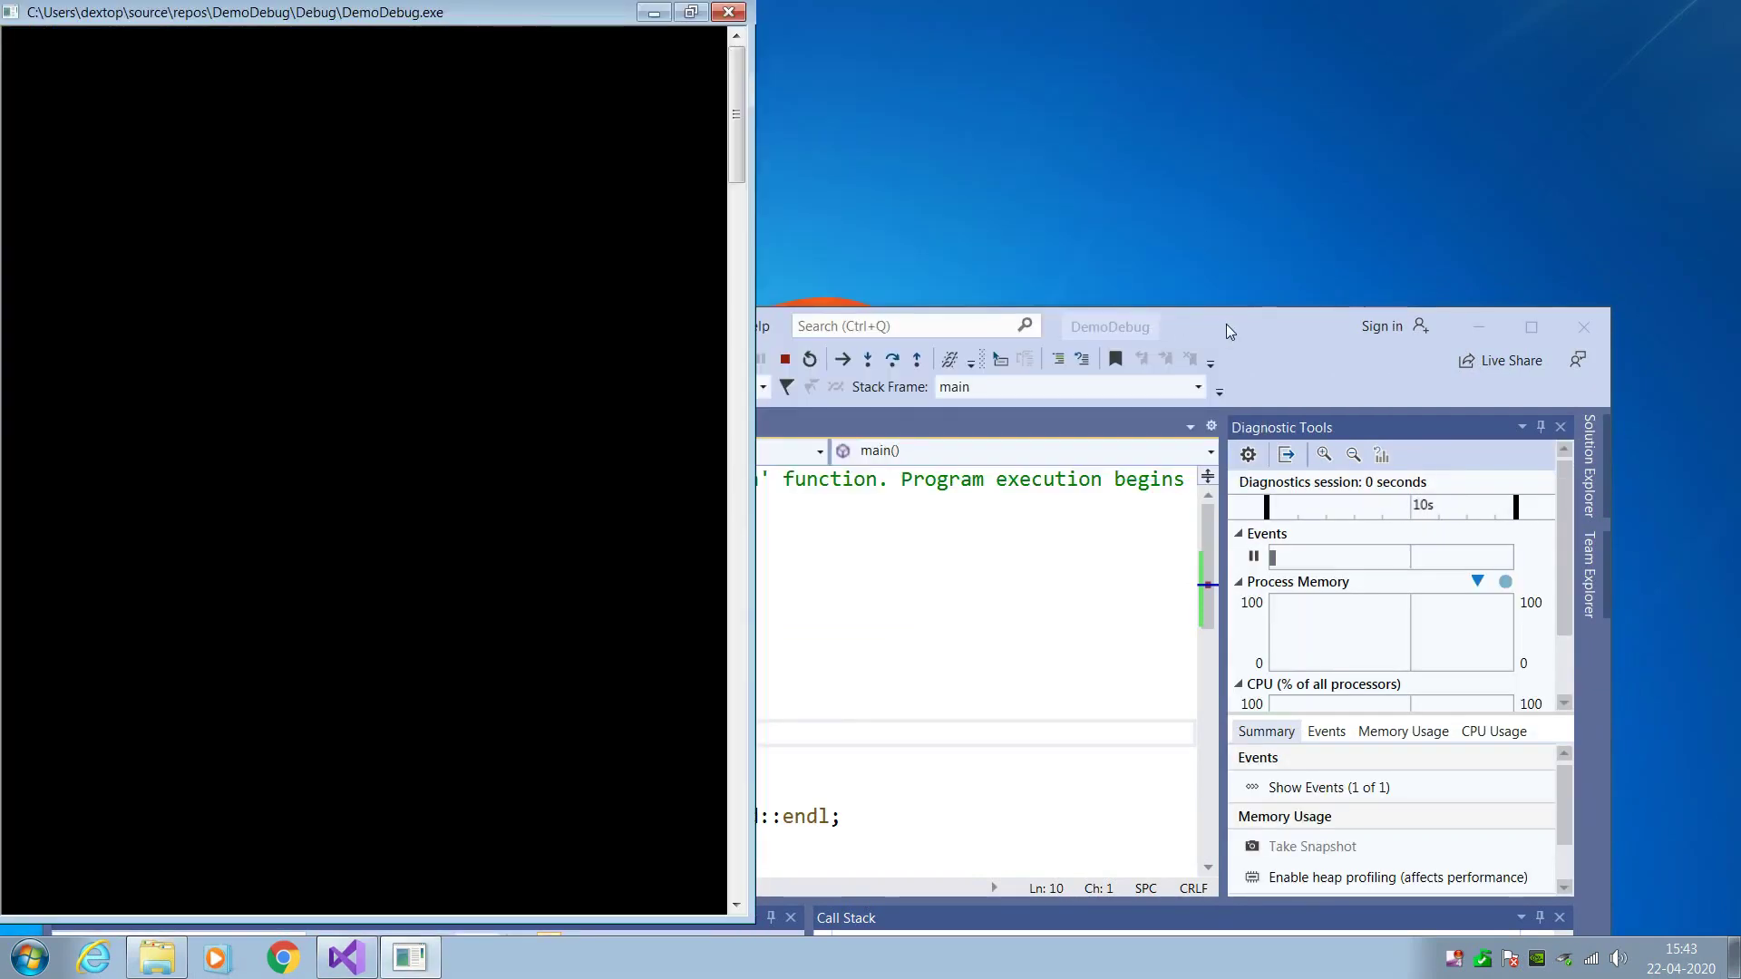
pyautogui.moveTo(1225, 324); pyautogui.dragTo(1234, 99)
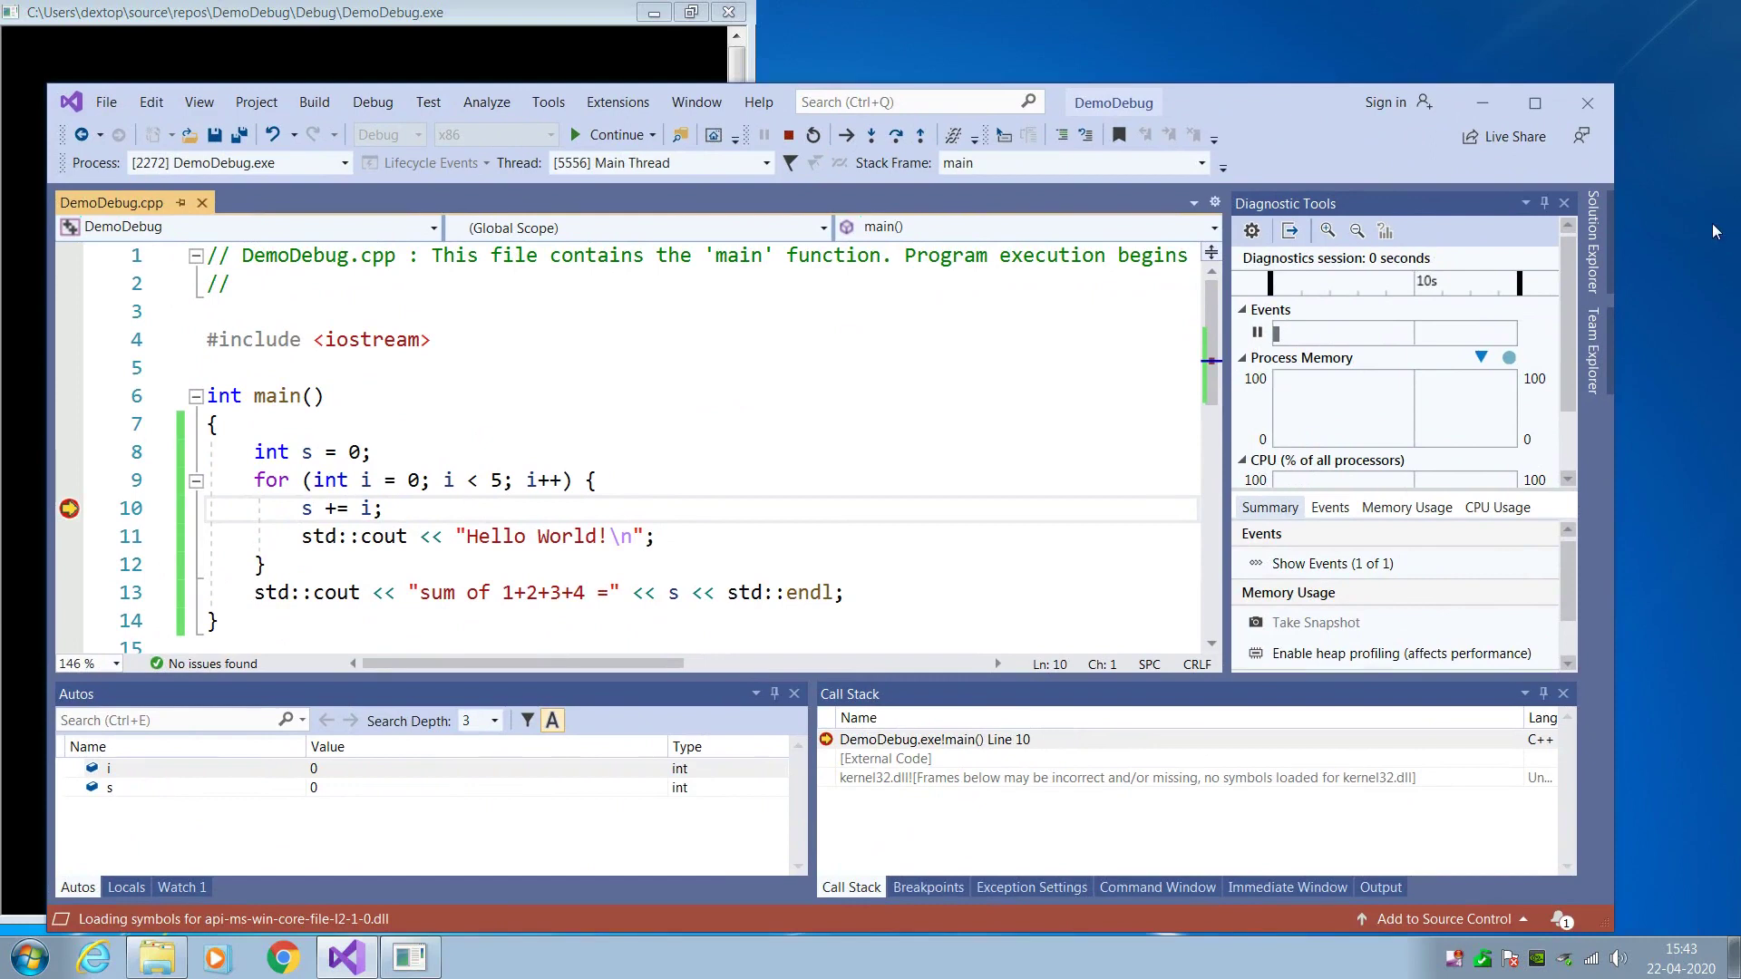
pyautogui.moveTo(1616, 297); pyautogui.dragTo(1738, 296)
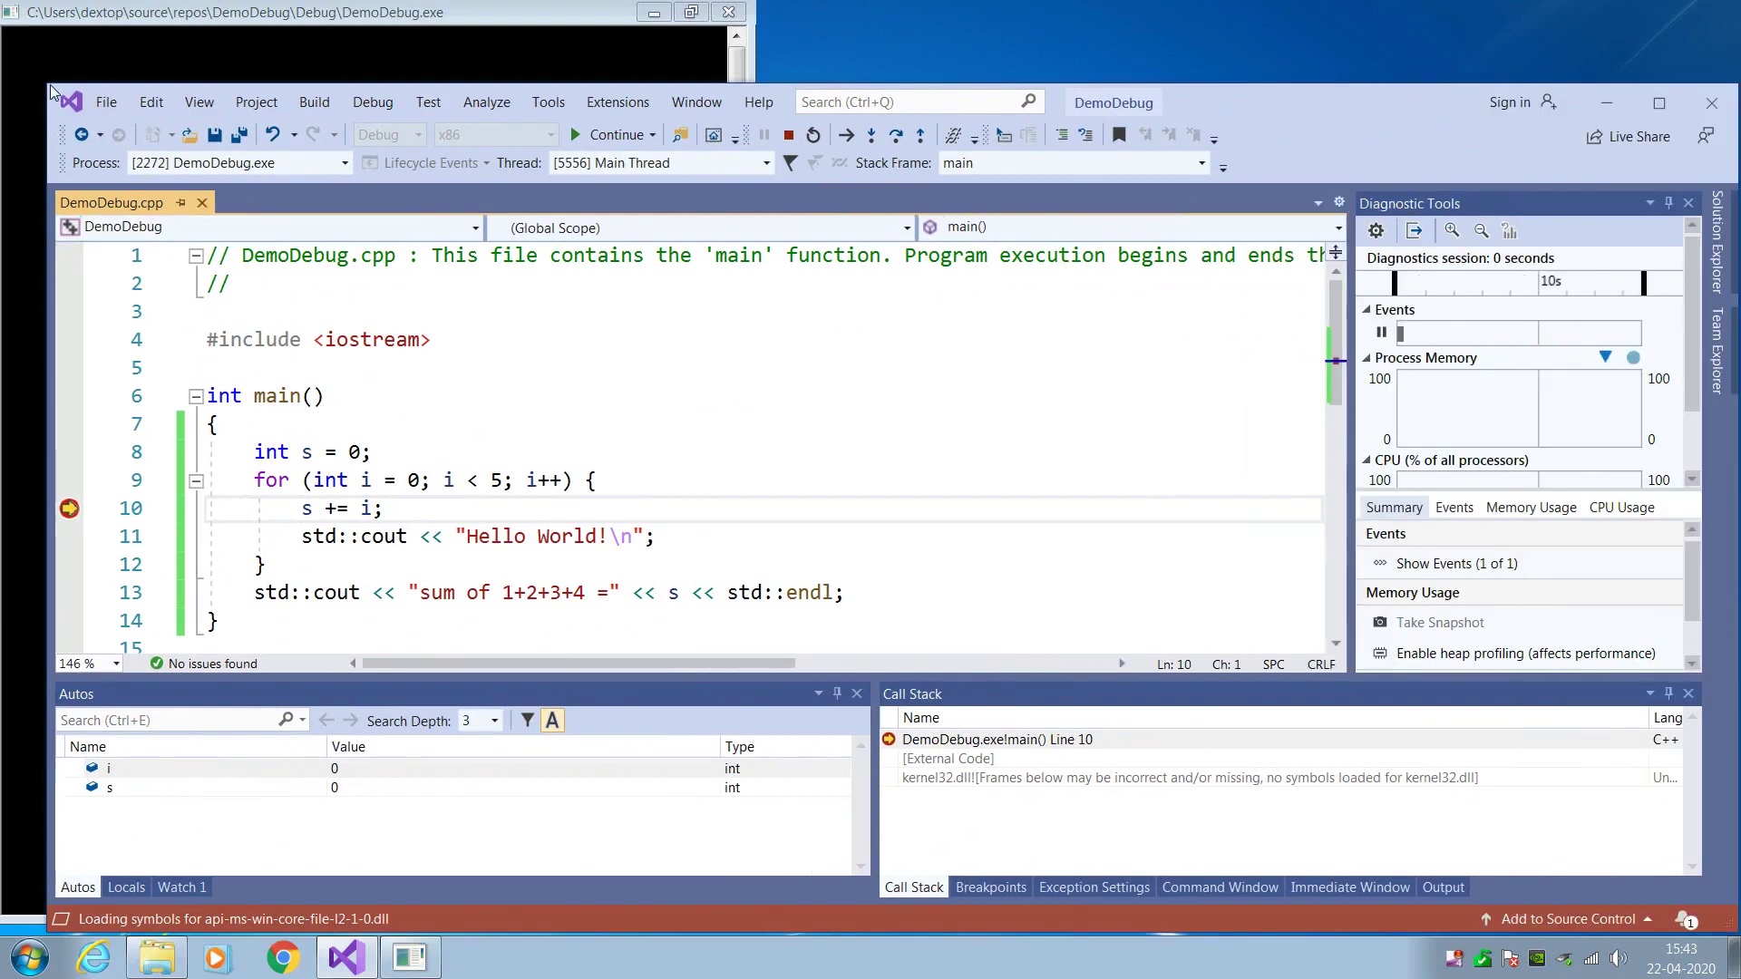
pyautogui.moveTo(42, 93); pyautogui.dragTo(260, 231)
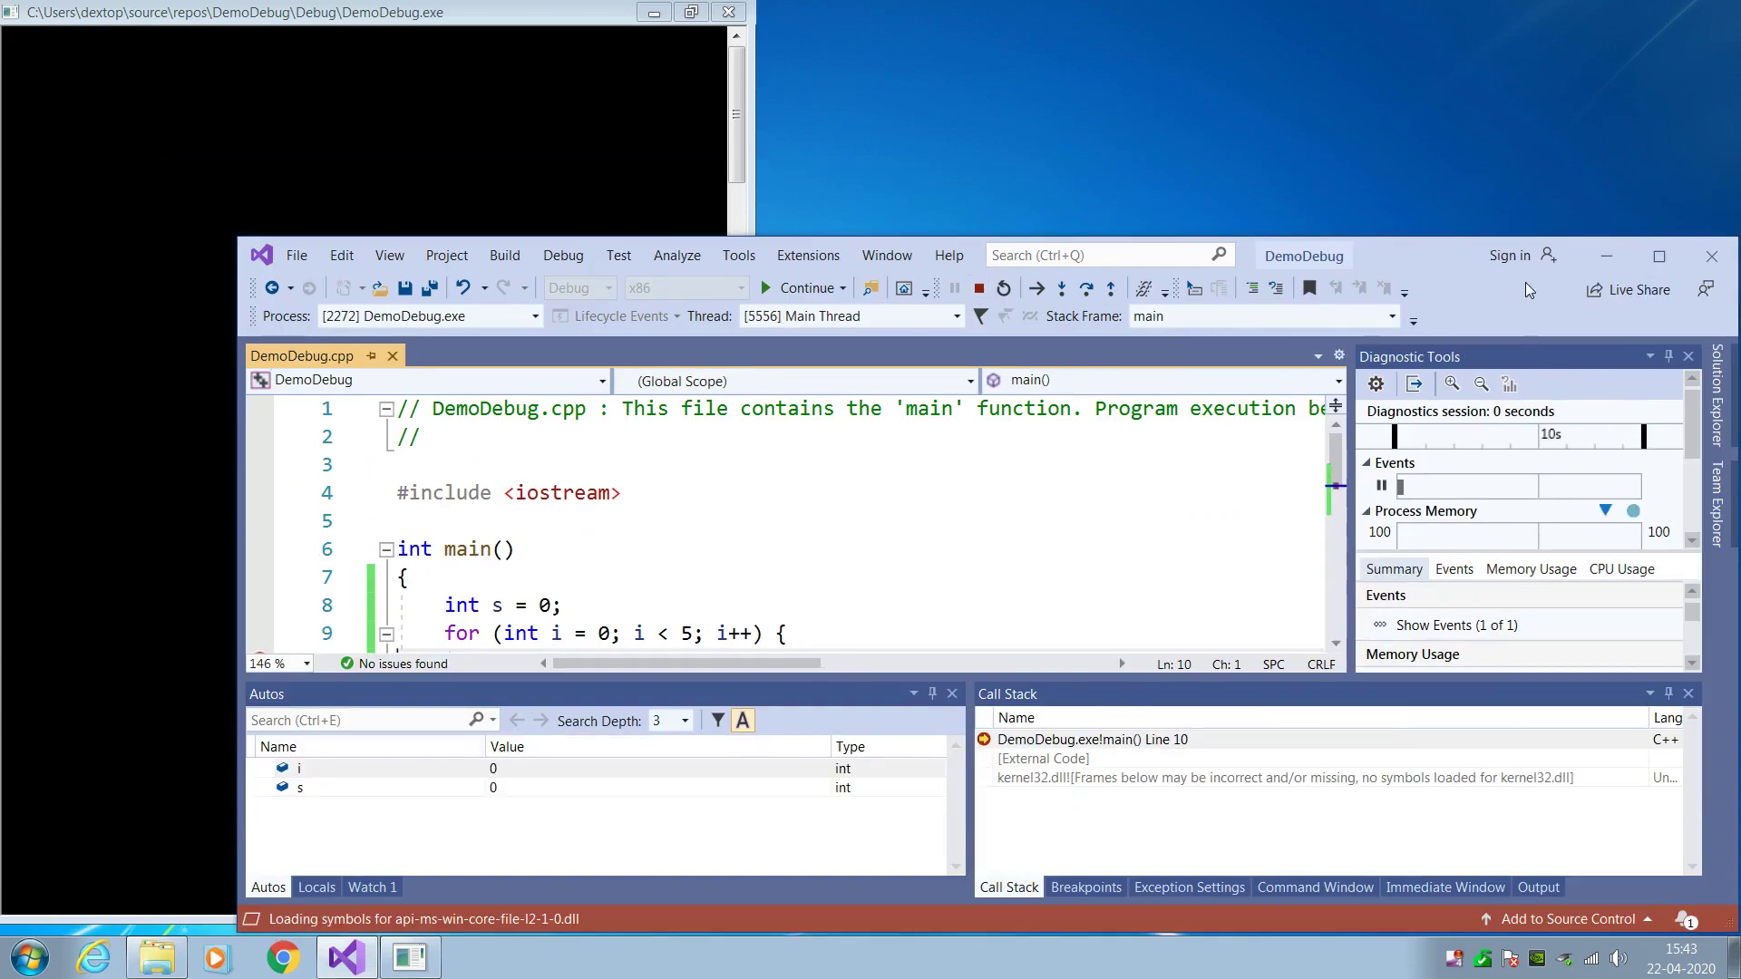
pyautogui.moveTo(1455, 251)
pyautogui.mouseDown()
pyautogui.moveTo(1480, 106)
pyautogui.moveTo(1468, 116)
pyautogui.mouseUp()
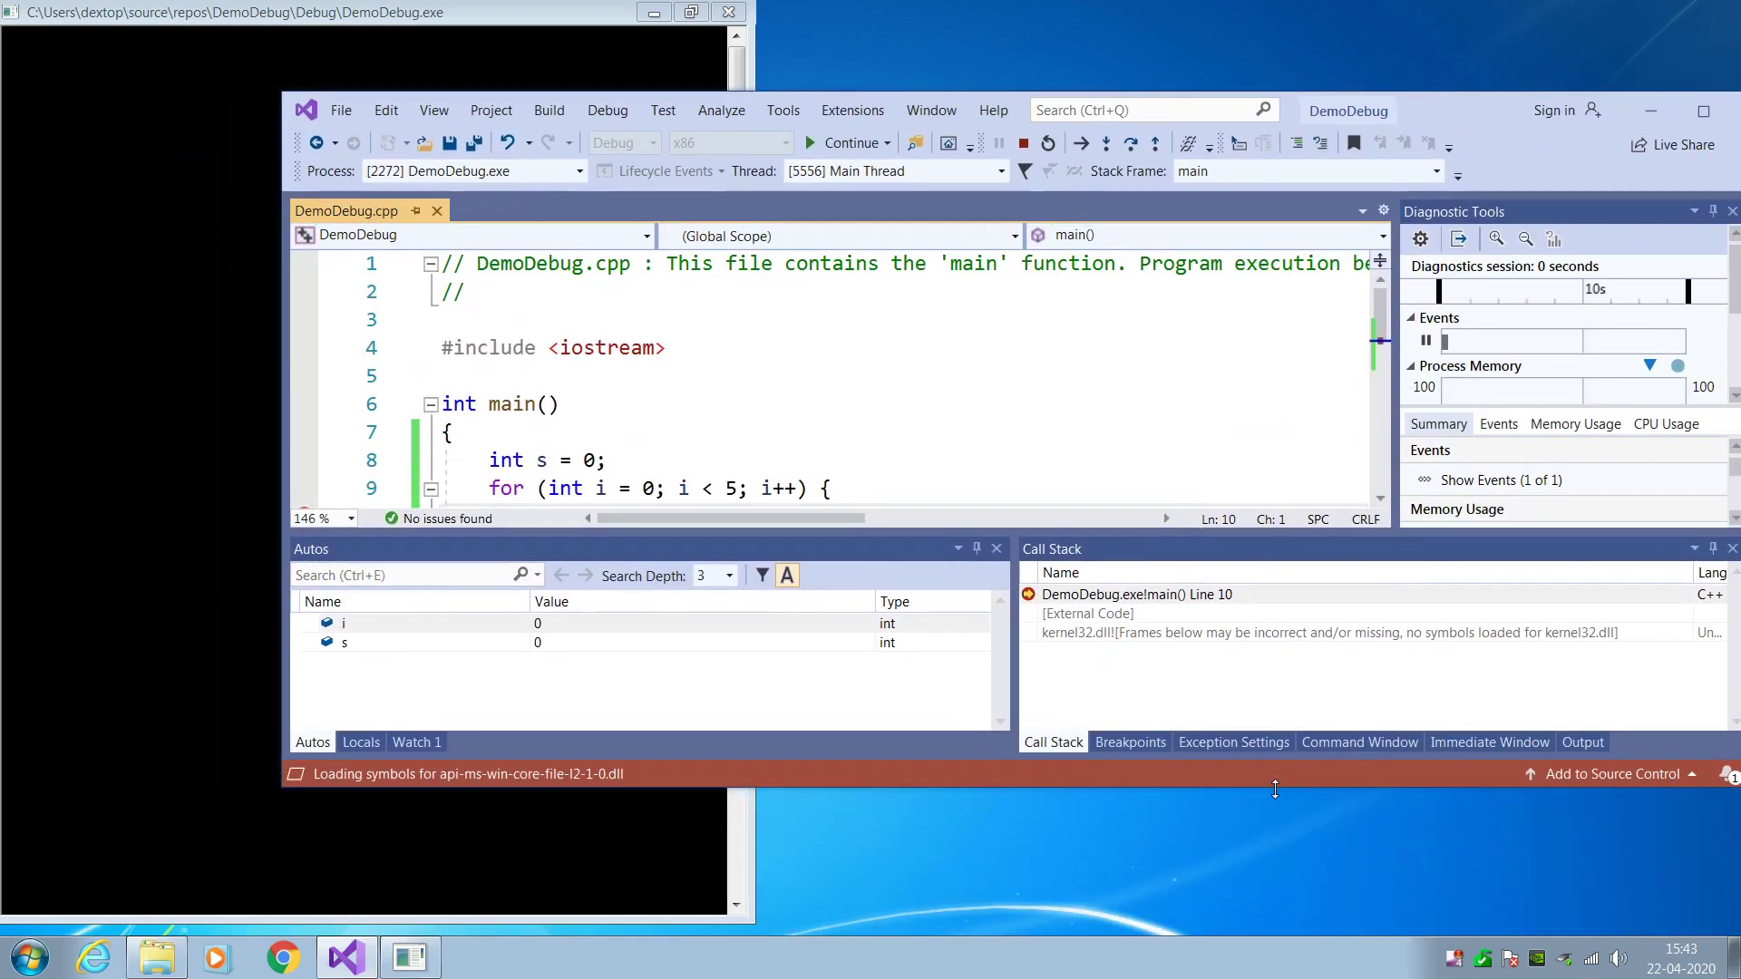
pyautogui.moveTo(1279, 787); pyautogui.dragTo(1279, 879)
pyautogui.moveTo(1467, 108); pyautogui.dragTo(1432, 225)
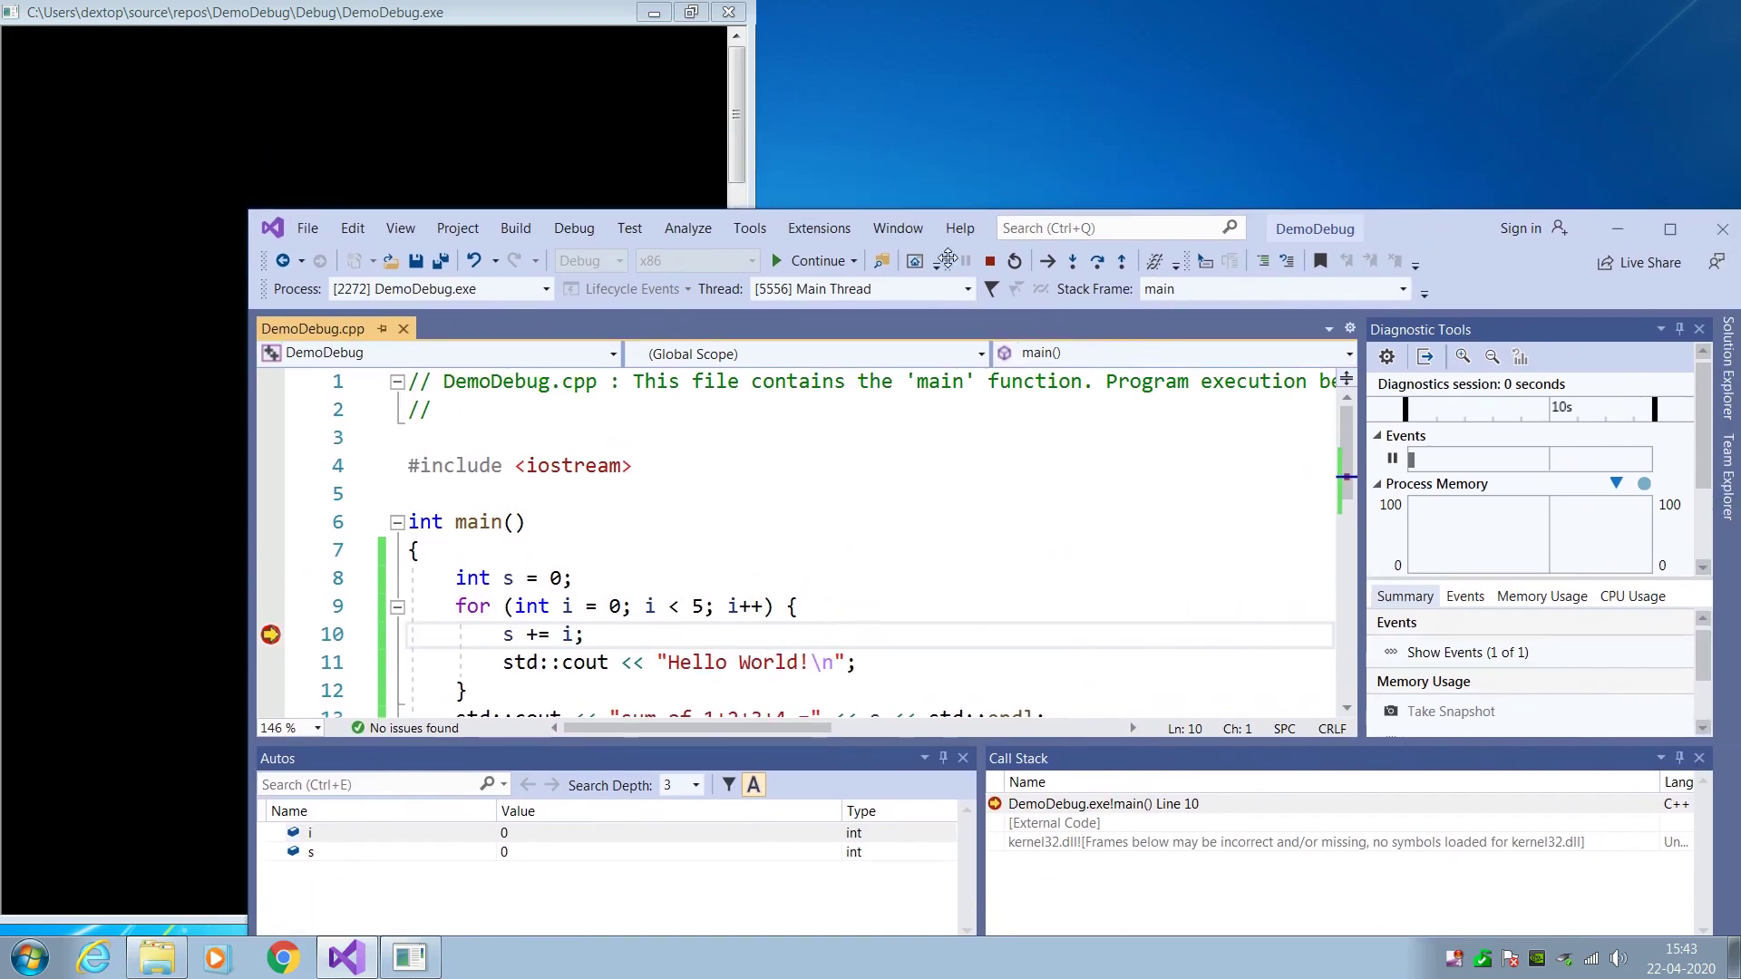
# Step: Step through the first three loop passes, printing Hello World each time
pyautogui.click(1078, 261)
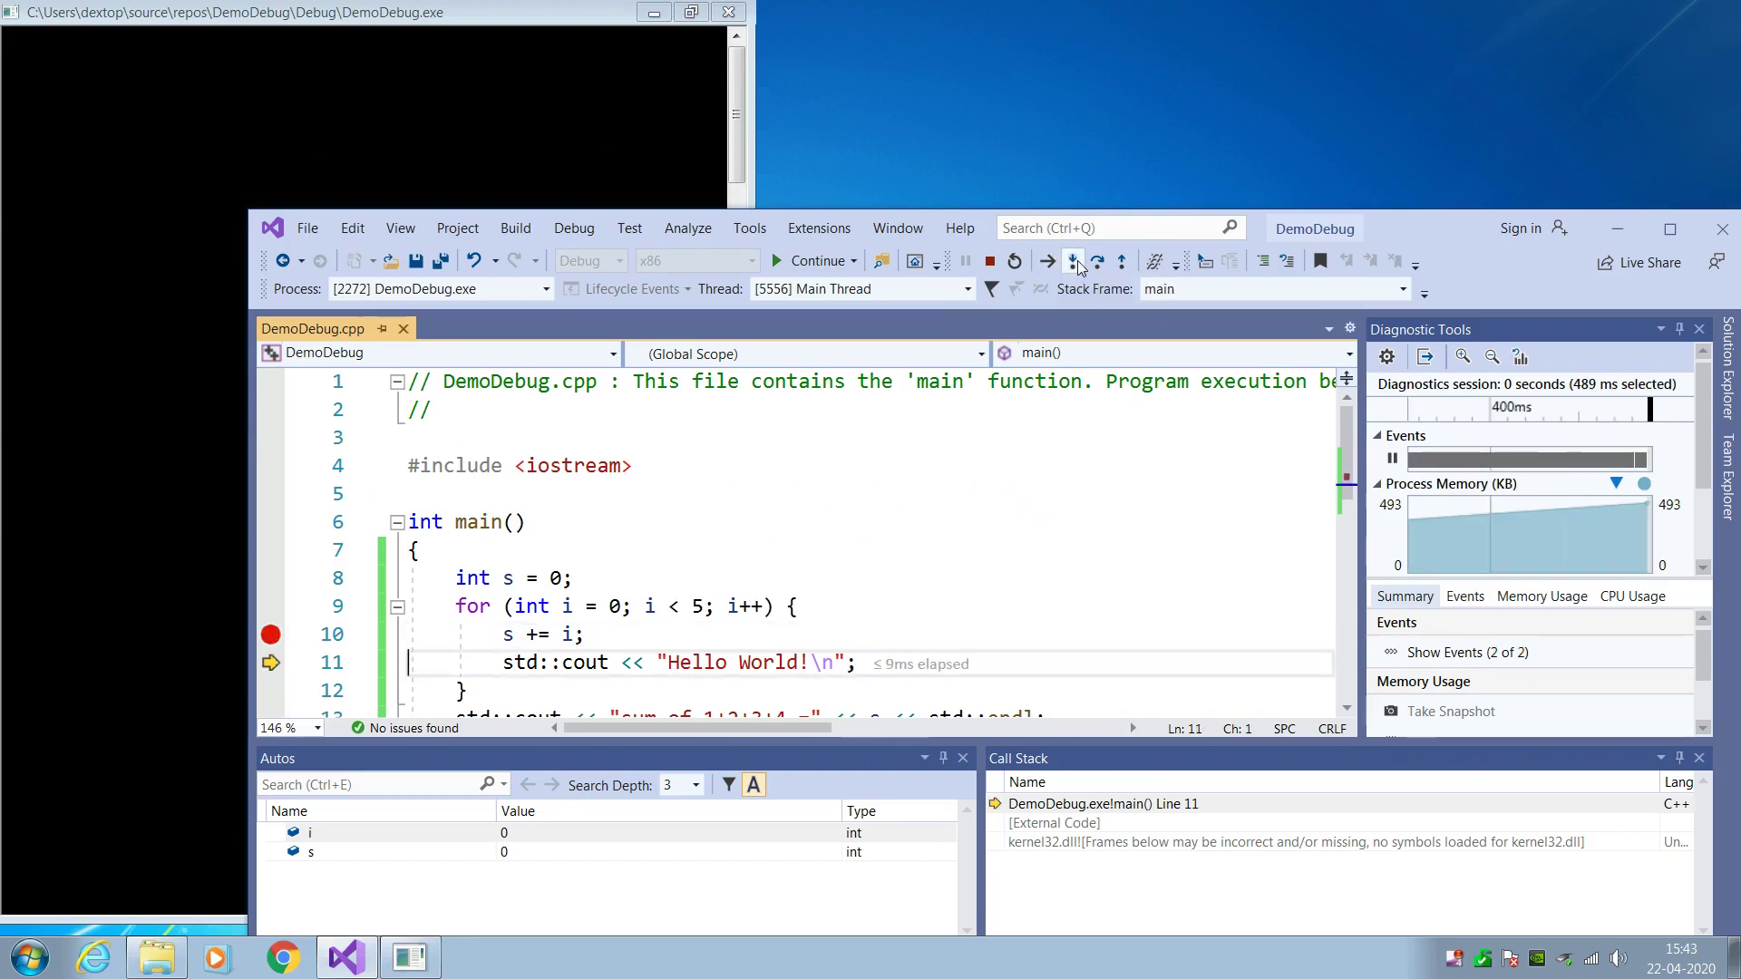
pyautogui.click(1098, 262)
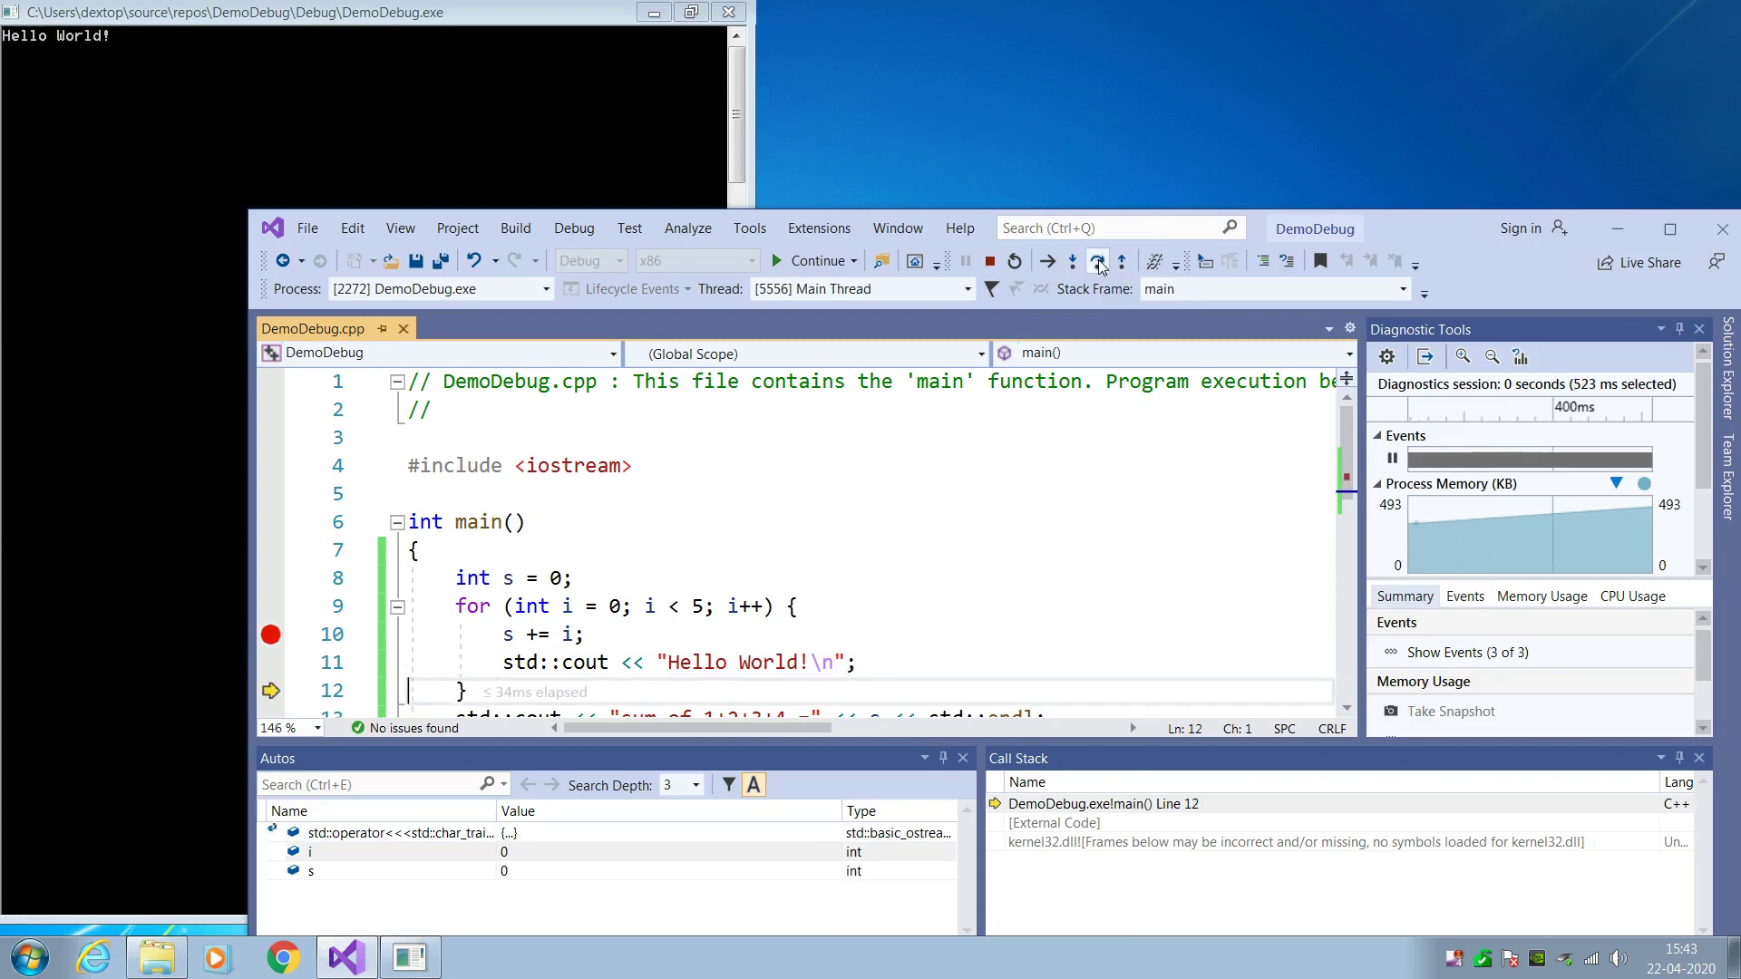
pyautogui.click(1098, 262)
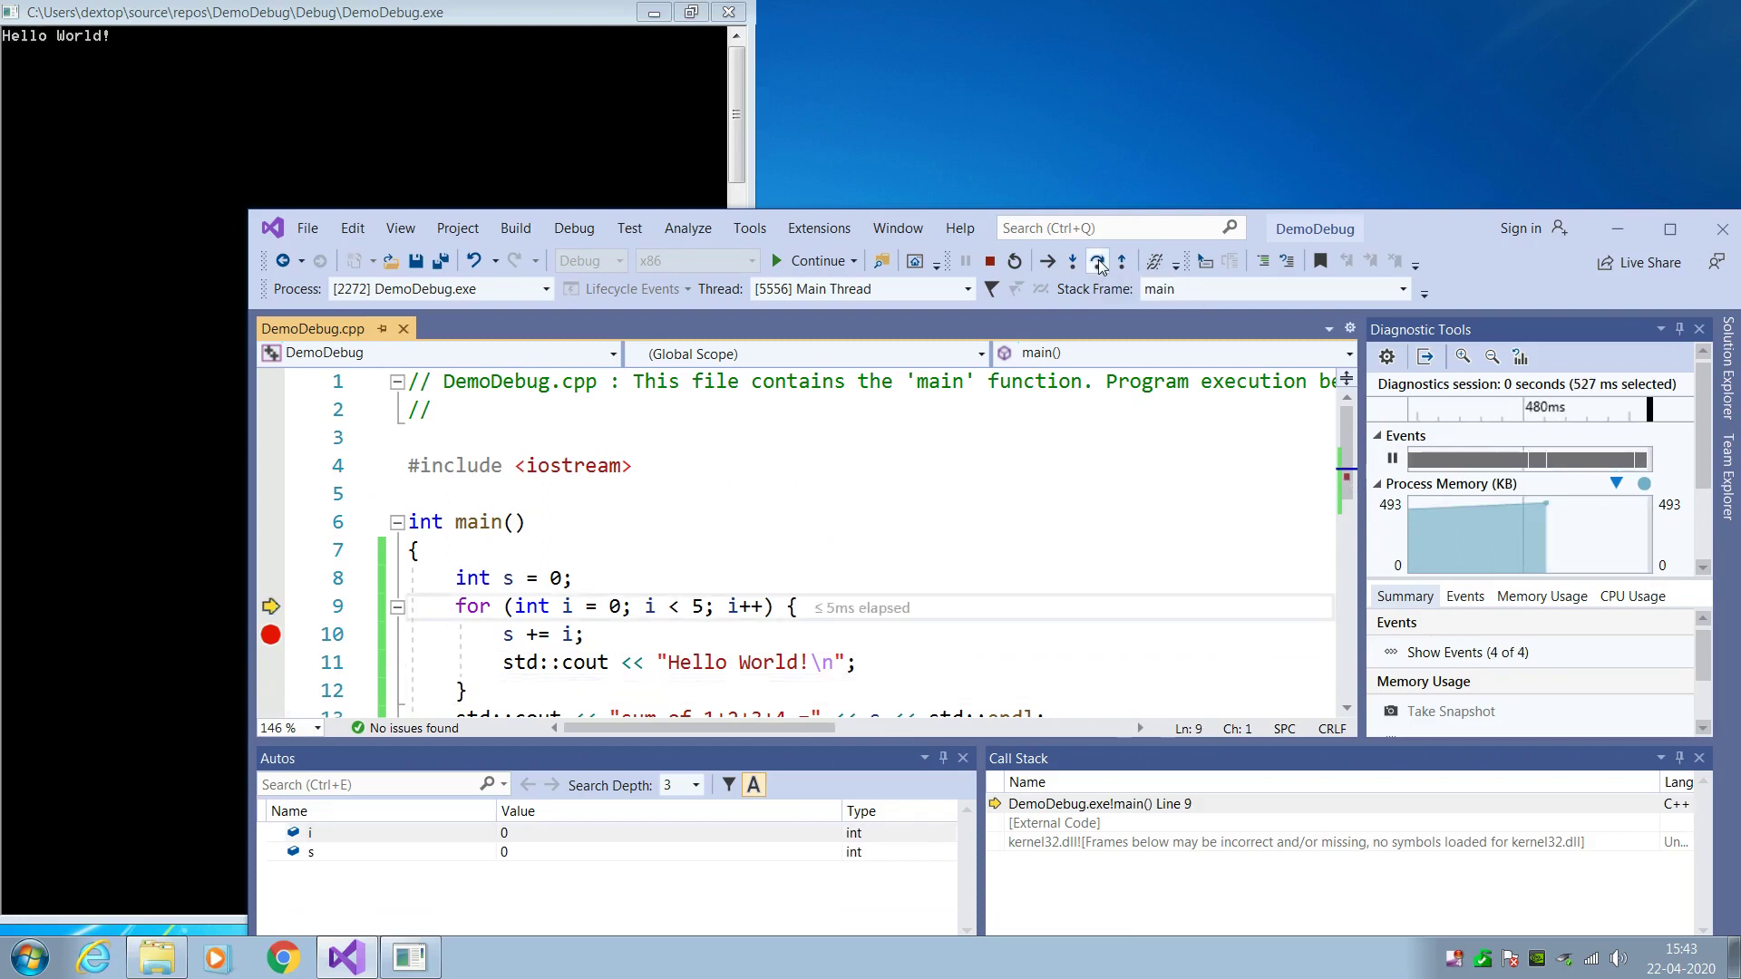
pyautogui.click(1098, 261)
pyautogui.click(1097, 261)
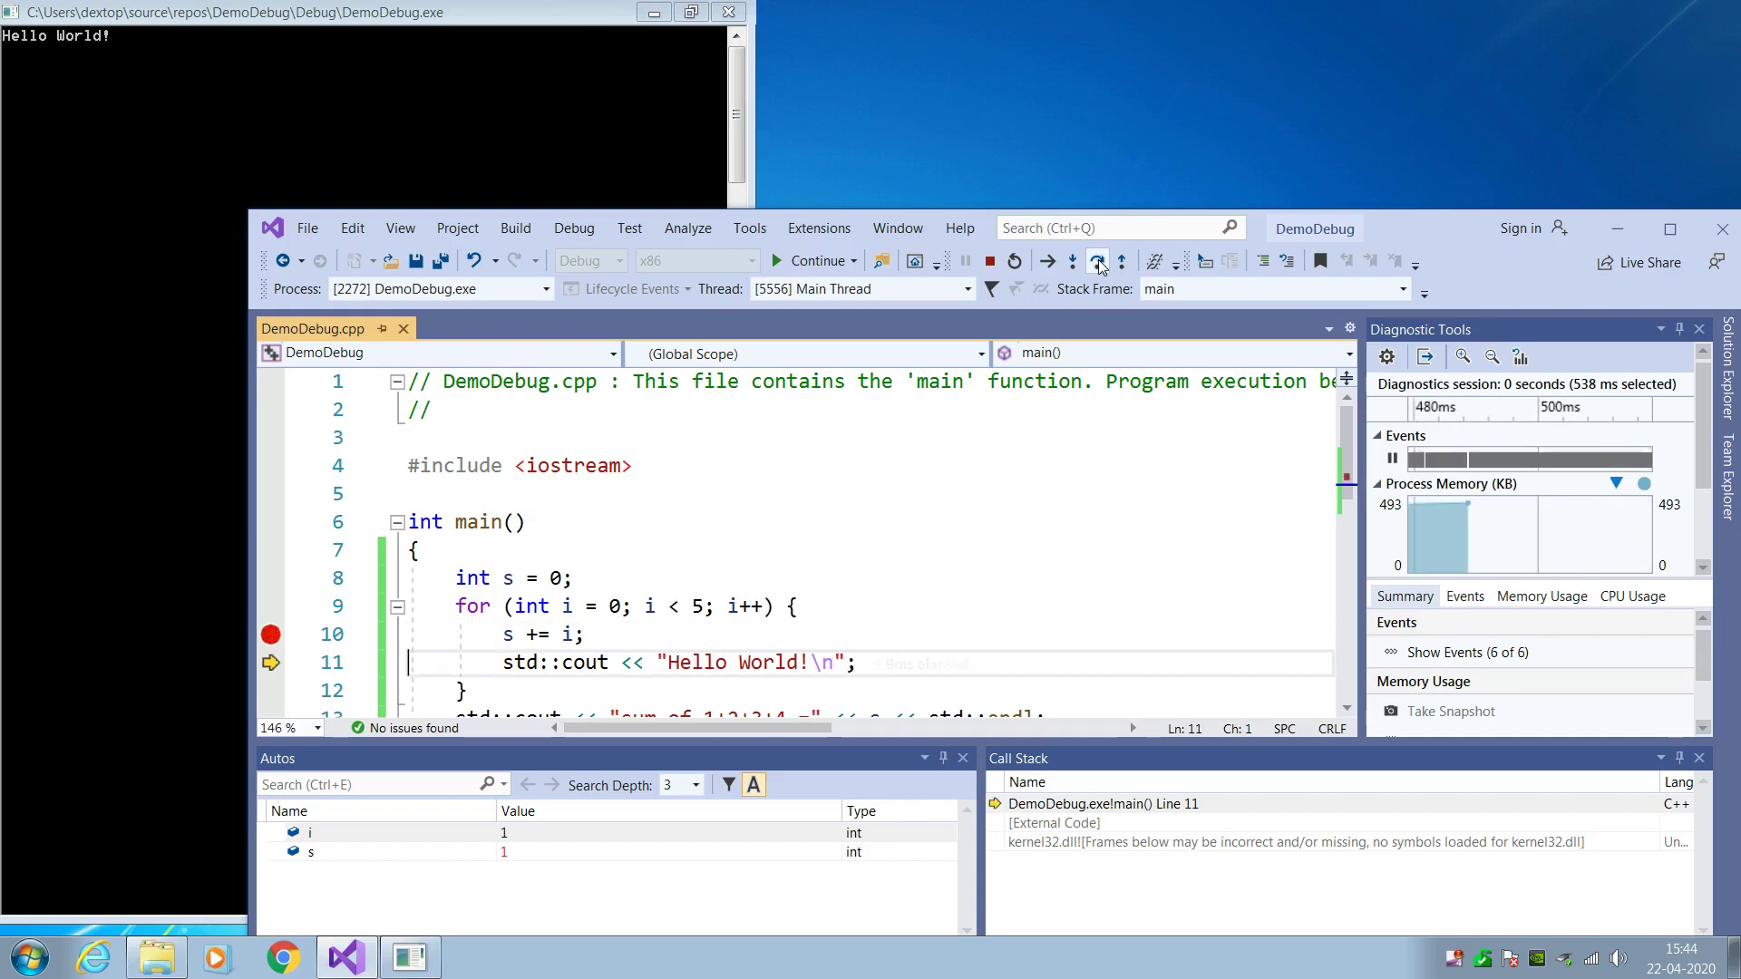
pyautogui.click(1097, 262)
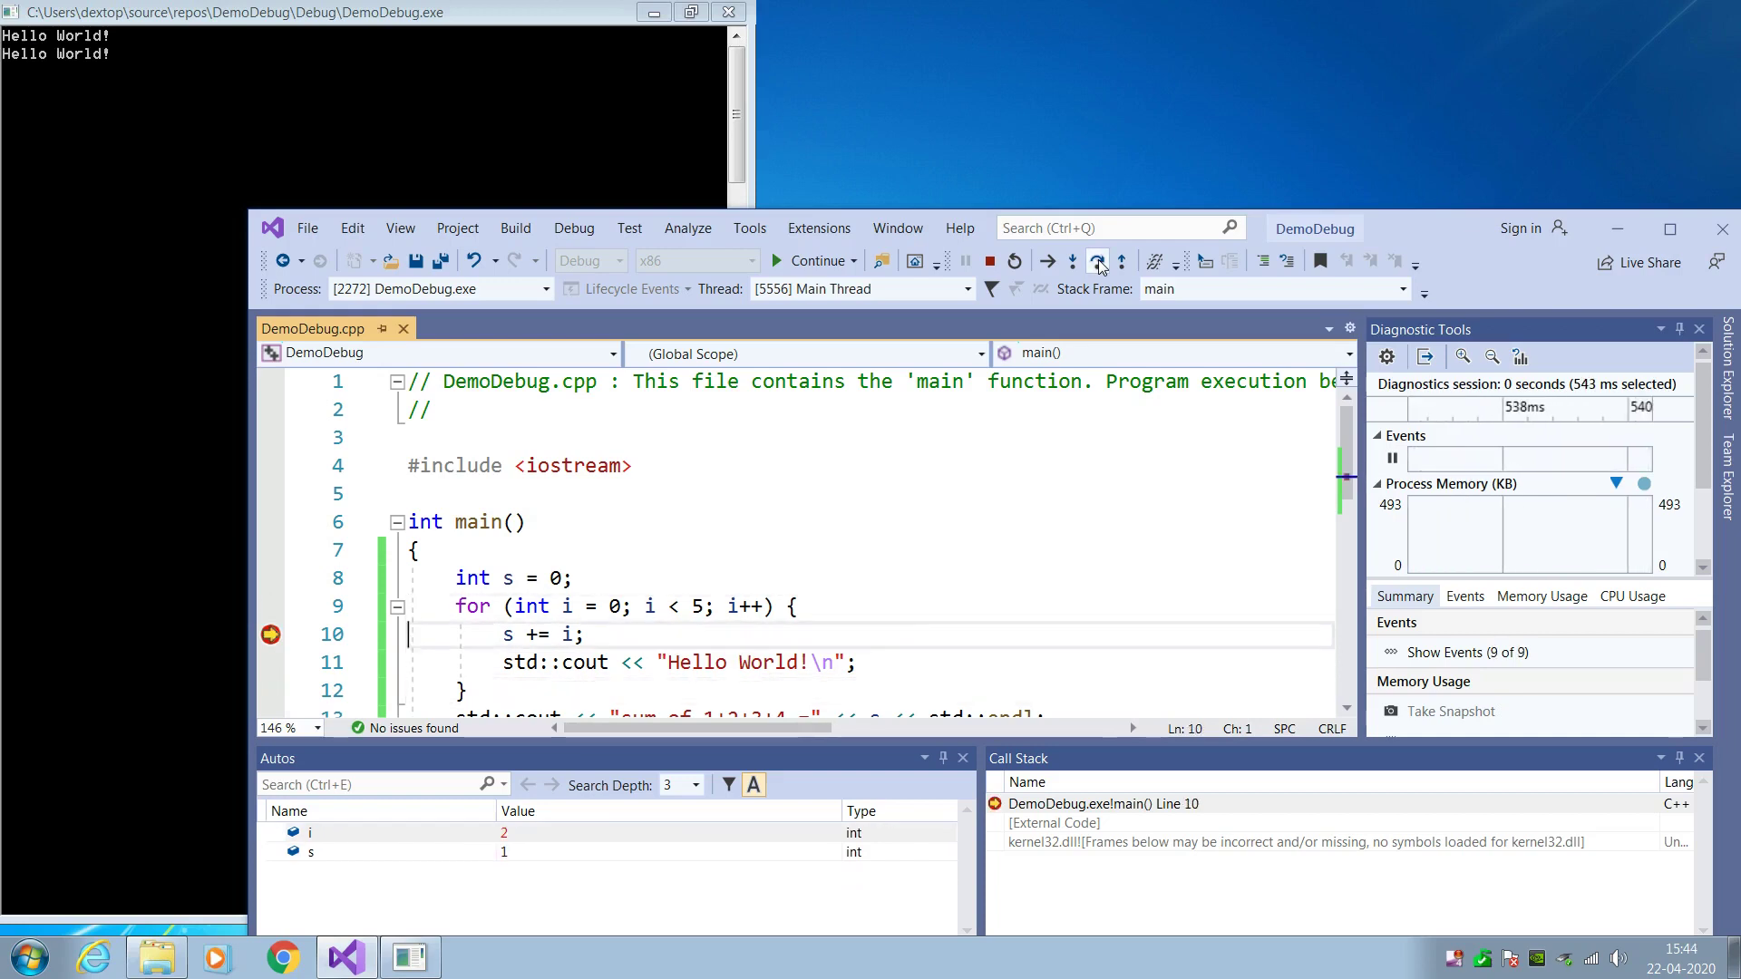
pyautogui.click(1098, 261)
pyautogui.click(1098, 261)
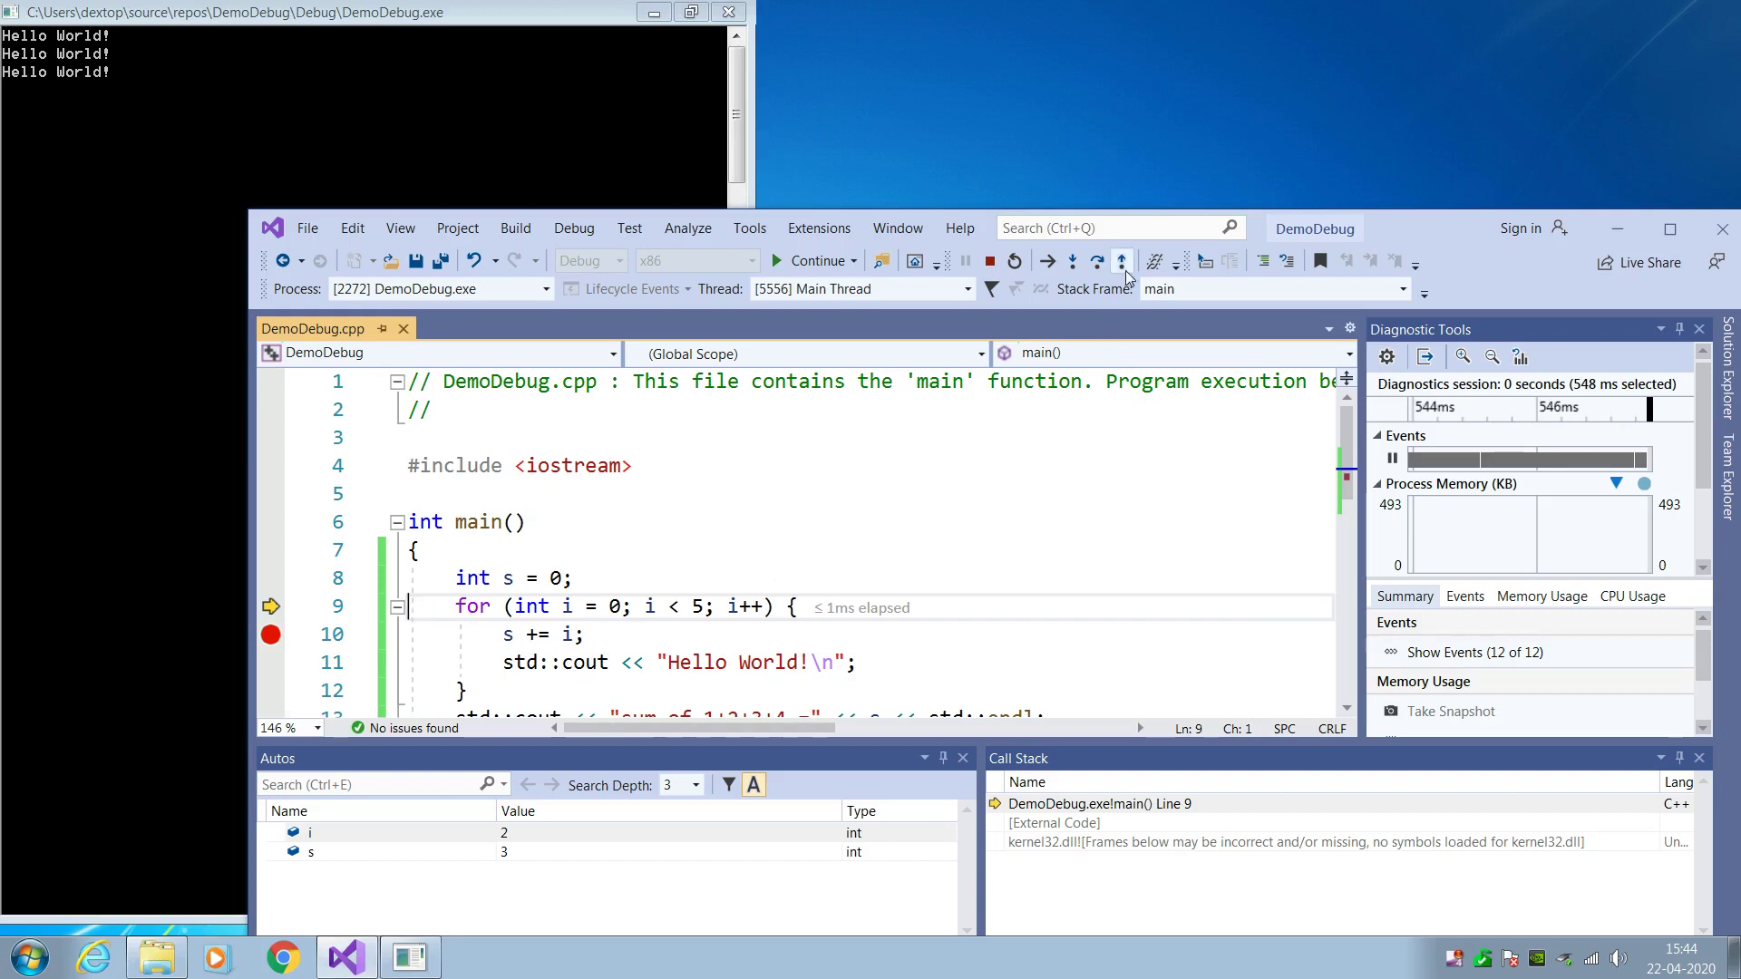
# Step: Step through the fourth and fifth loop passes until s reaches 10
pyautogui.click(1096, 262)
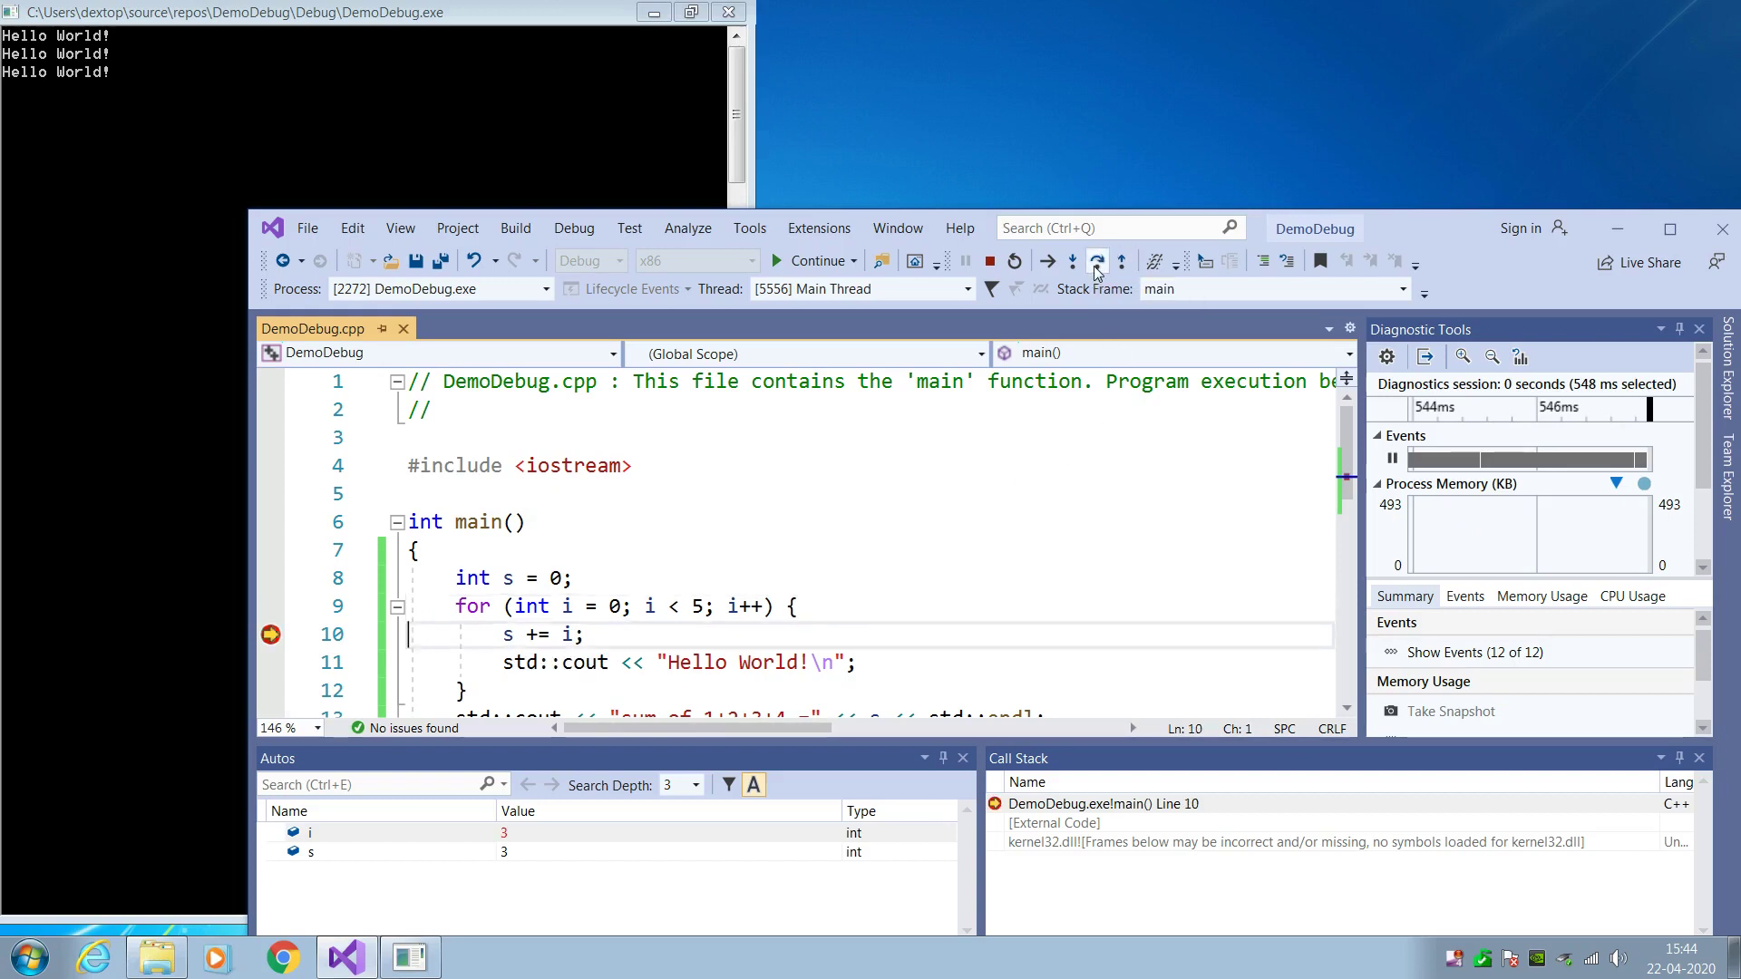
pyautogui.click(1097, 261)
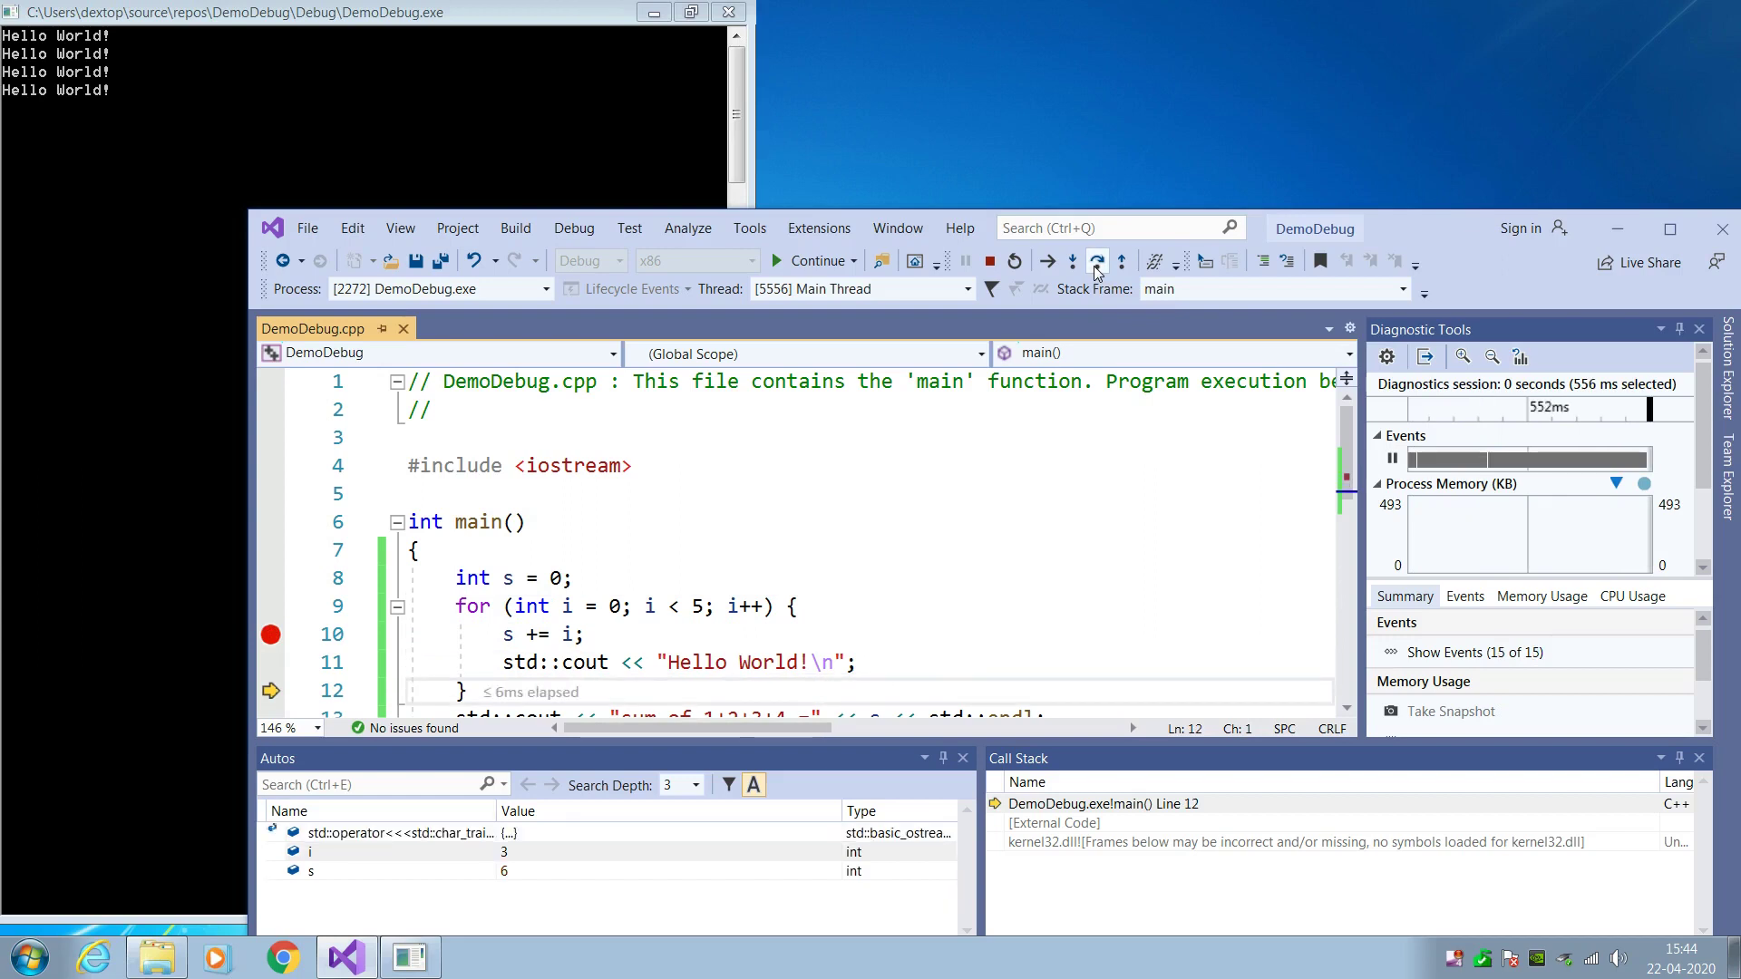
pyautogui.click(1096, 262)
pyautogui.click(1096, 262)
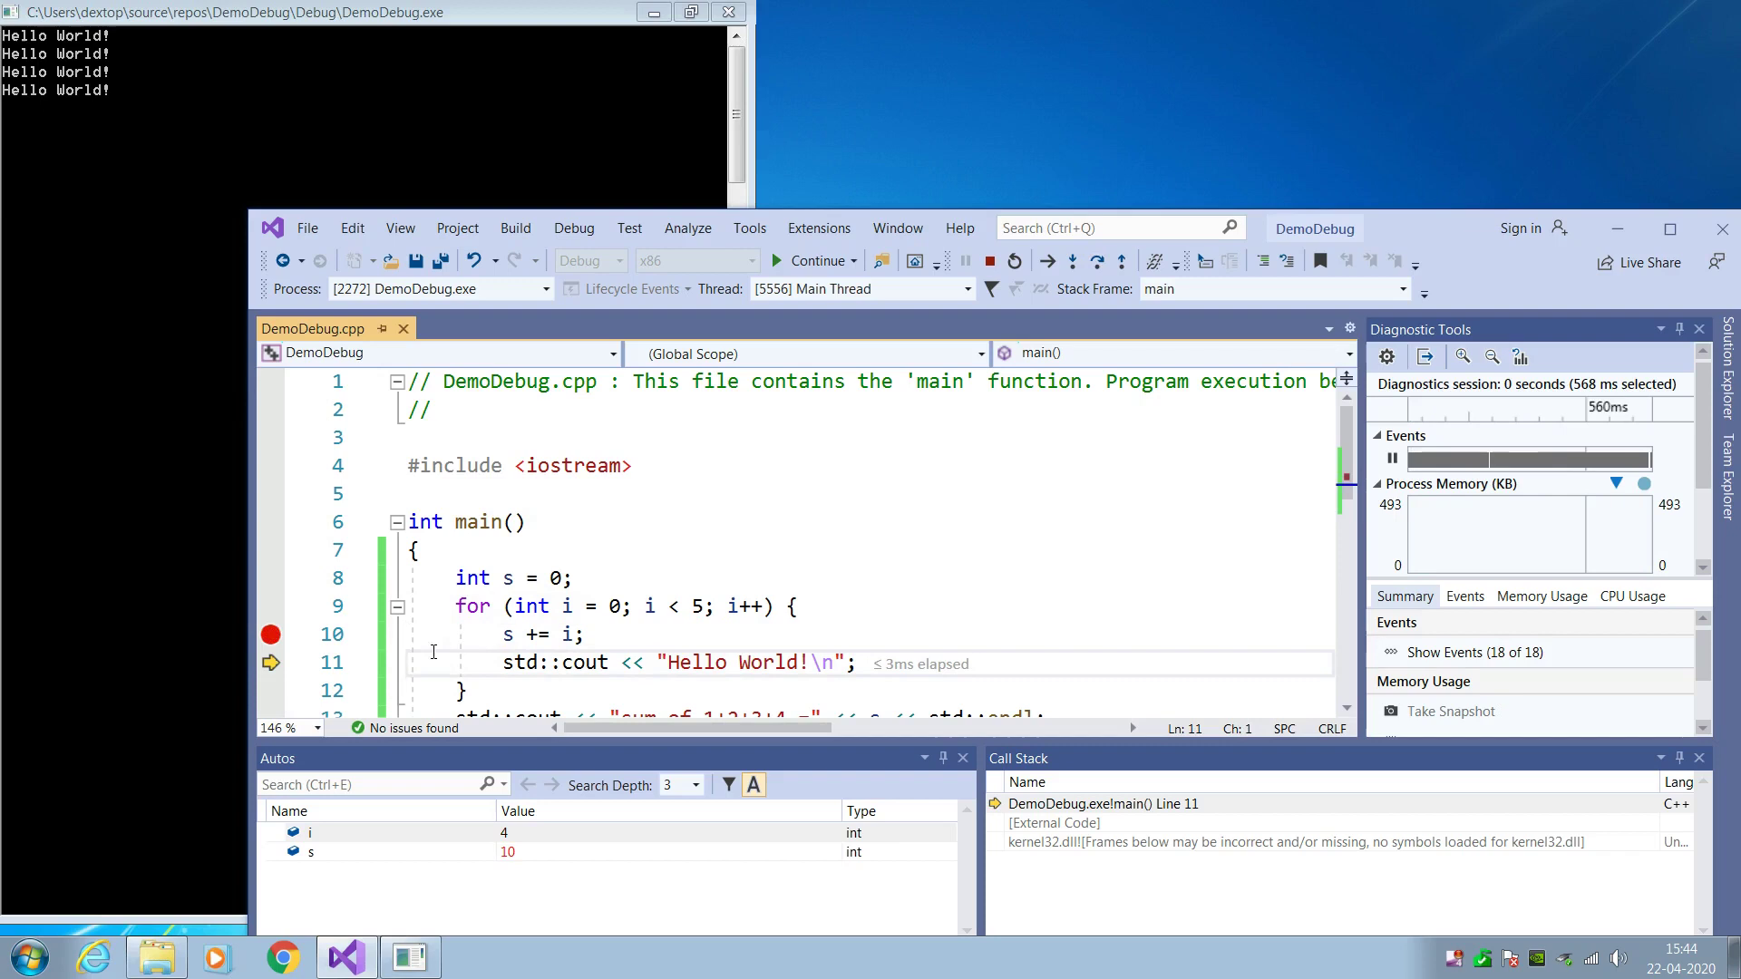
pyautogui.moveTo(1096, 262)
pyautogui.click(1095, 262)
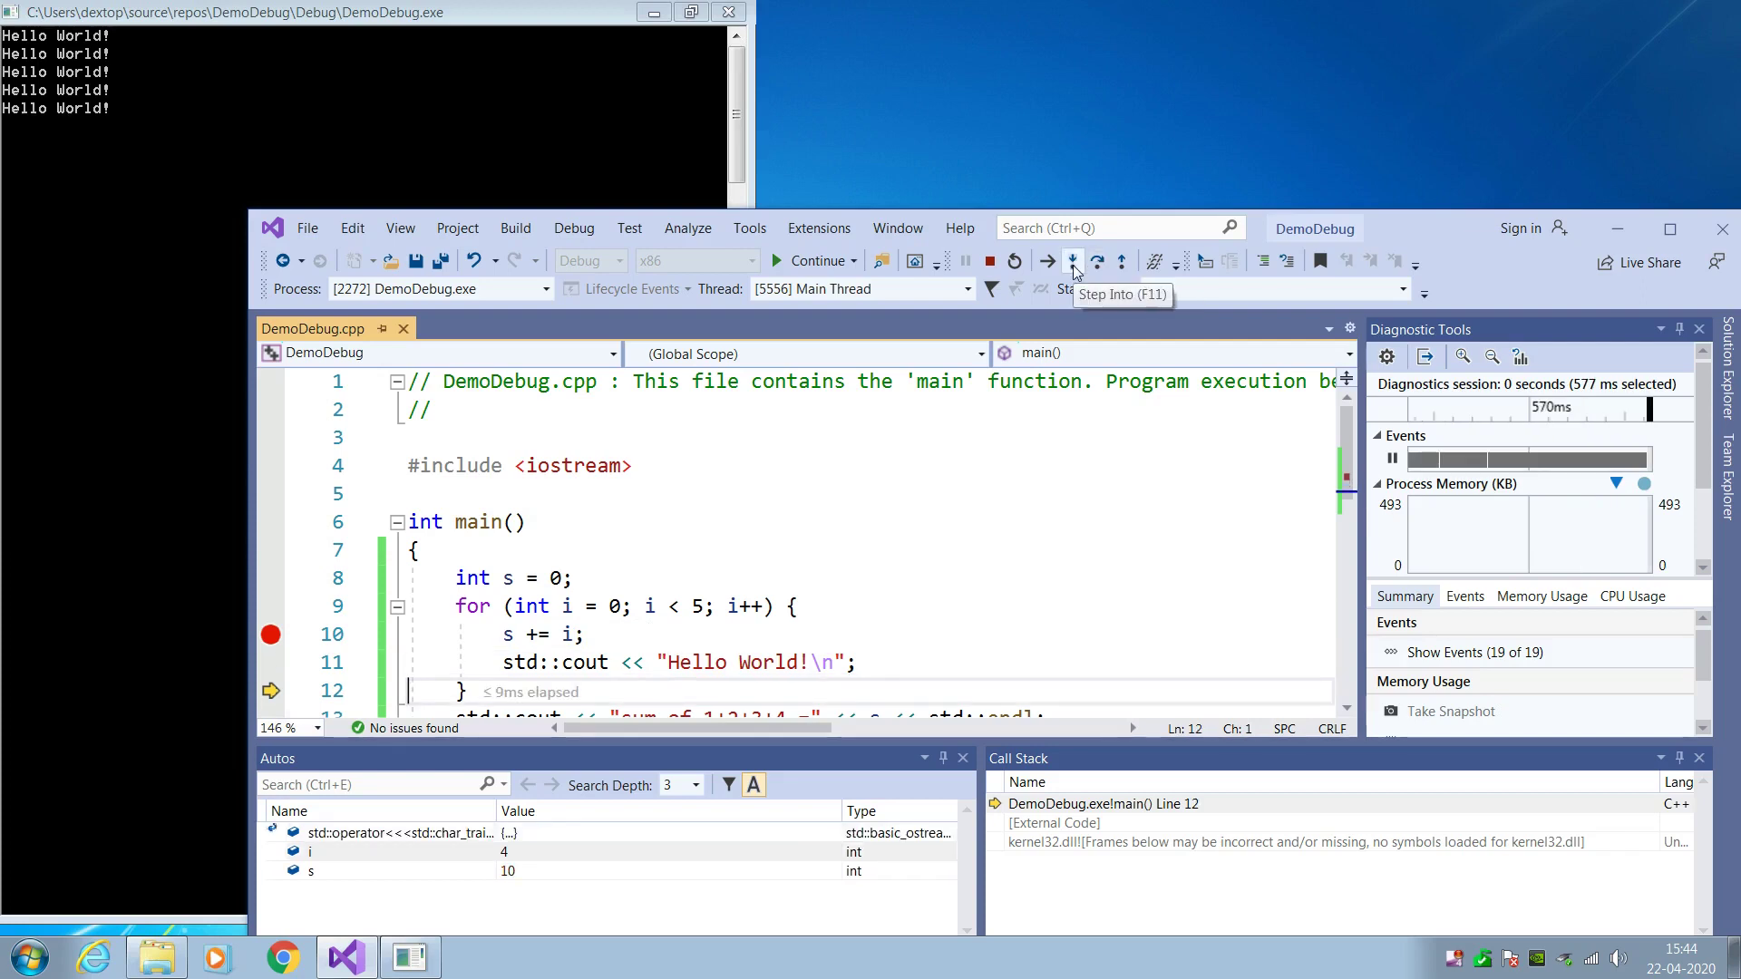
# Step: Exit the loop, print the sum 10, end debugging, close the console, and maximize Visual Studio
pyautogui.click(1075, 267)
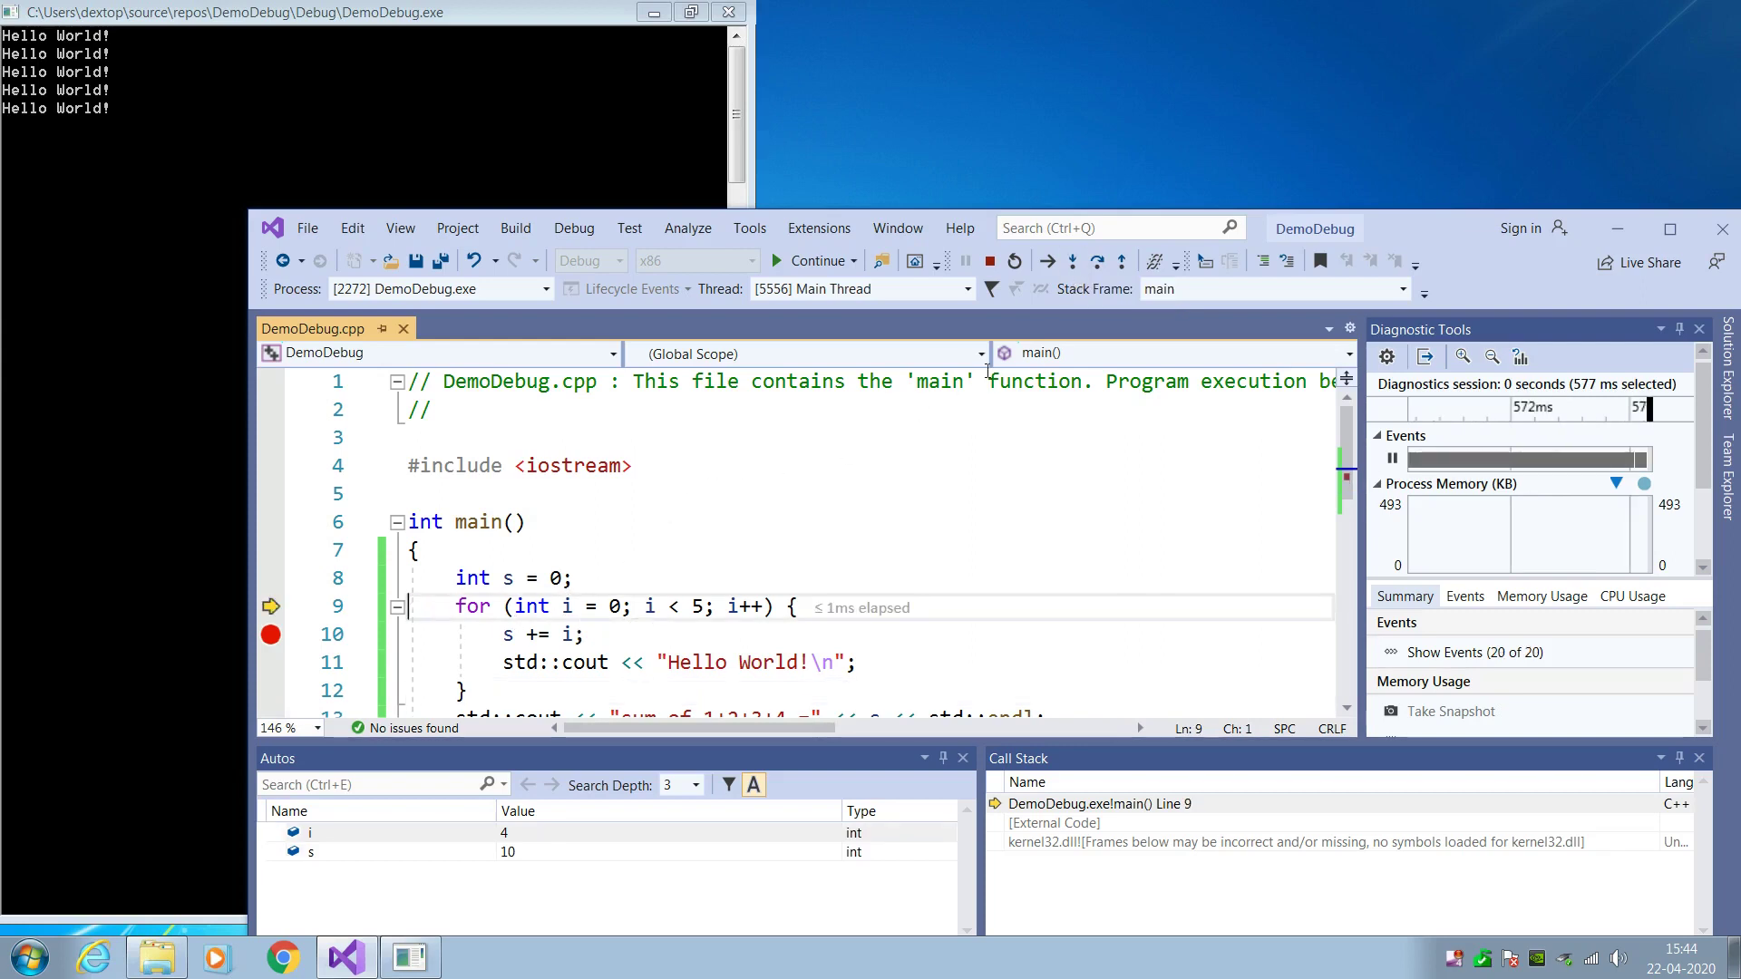
pyautogui.click(1073, 260)
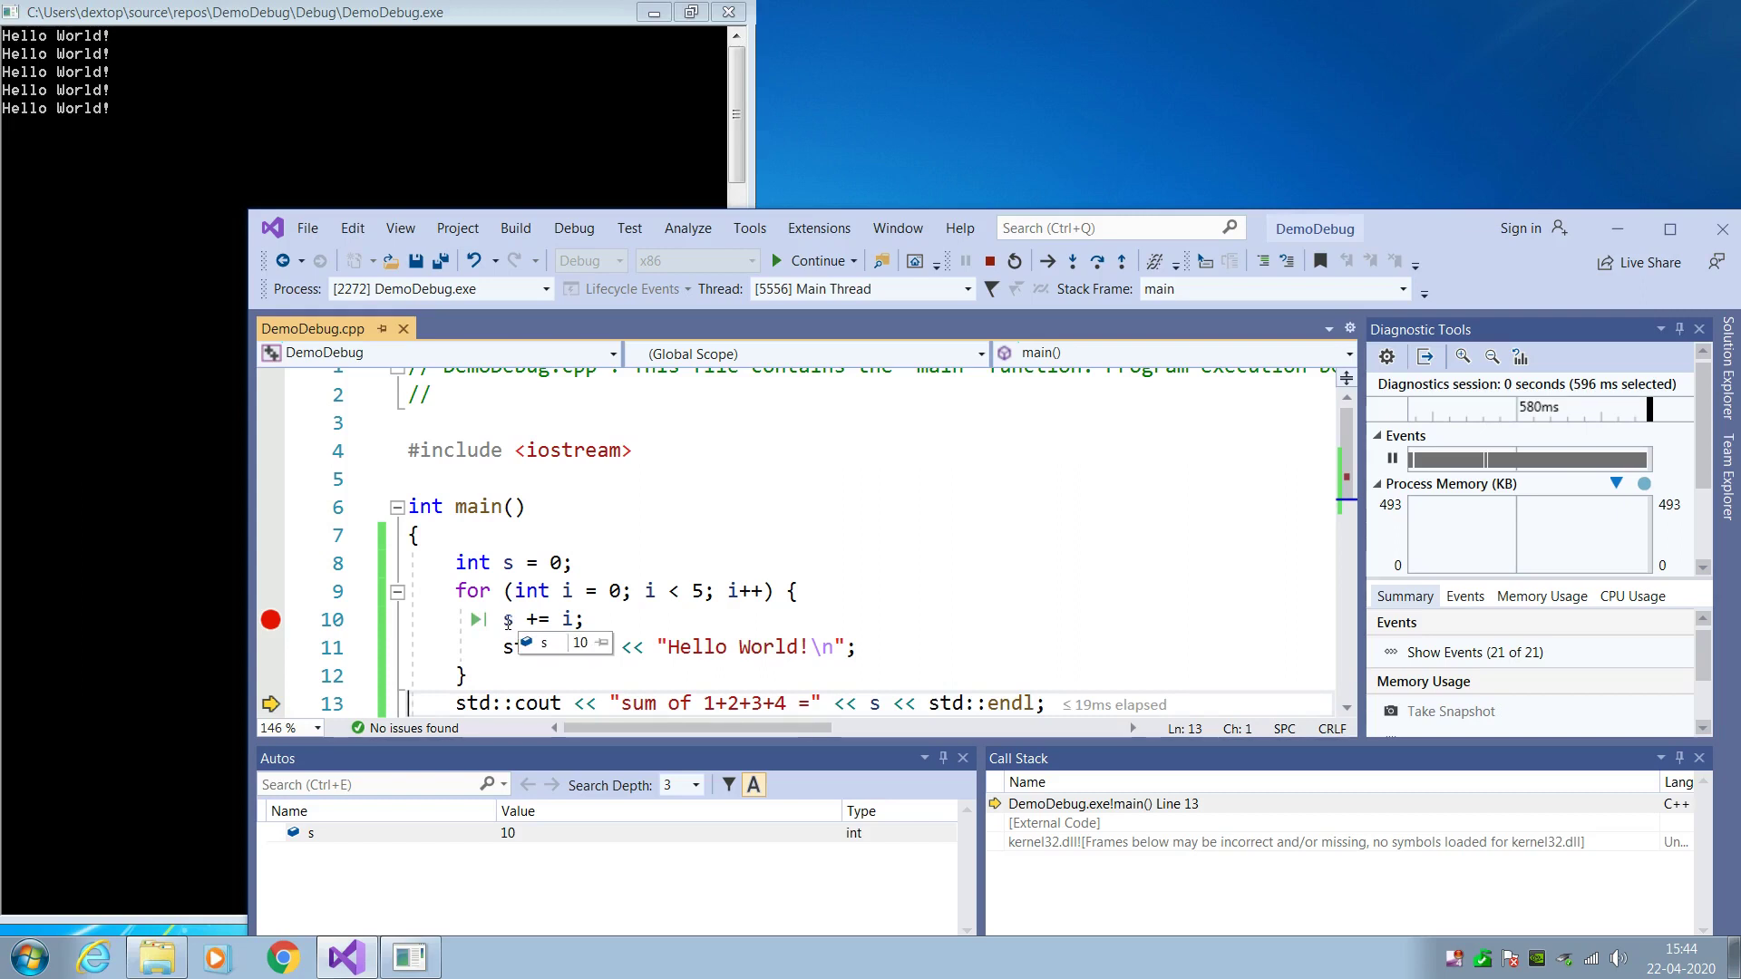
pyautogui.click(1072, 266)
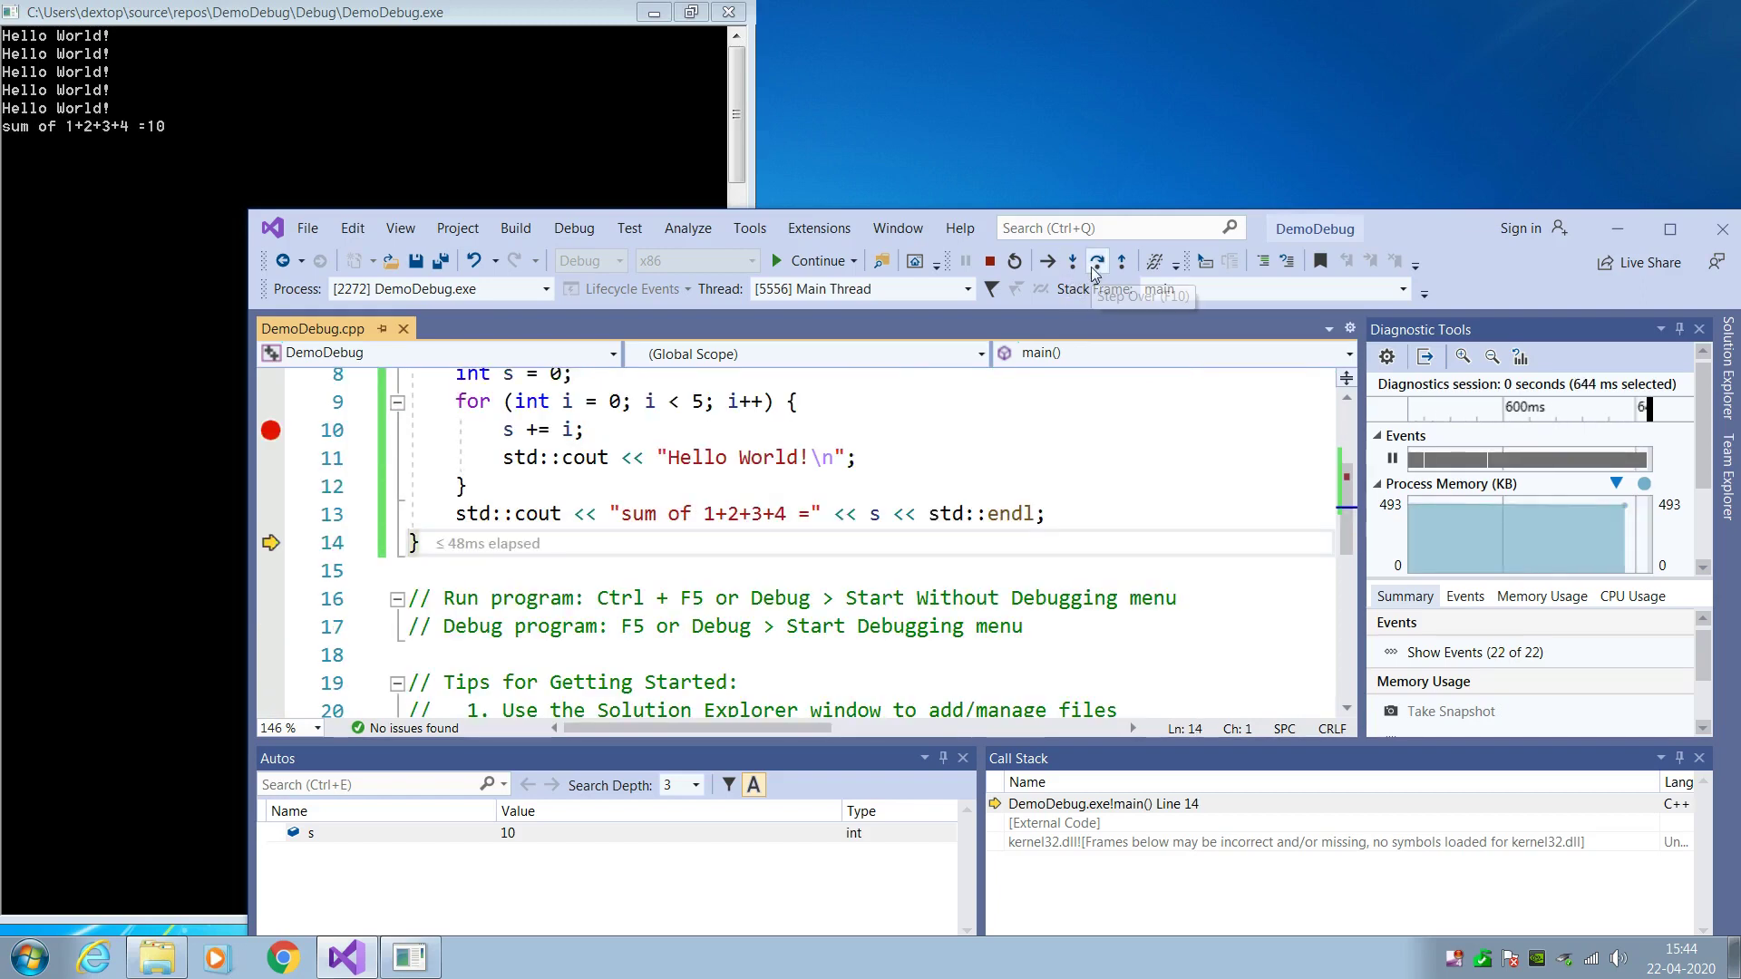
pyautogui.click(1088, 268)
pyautogui.press('Return')
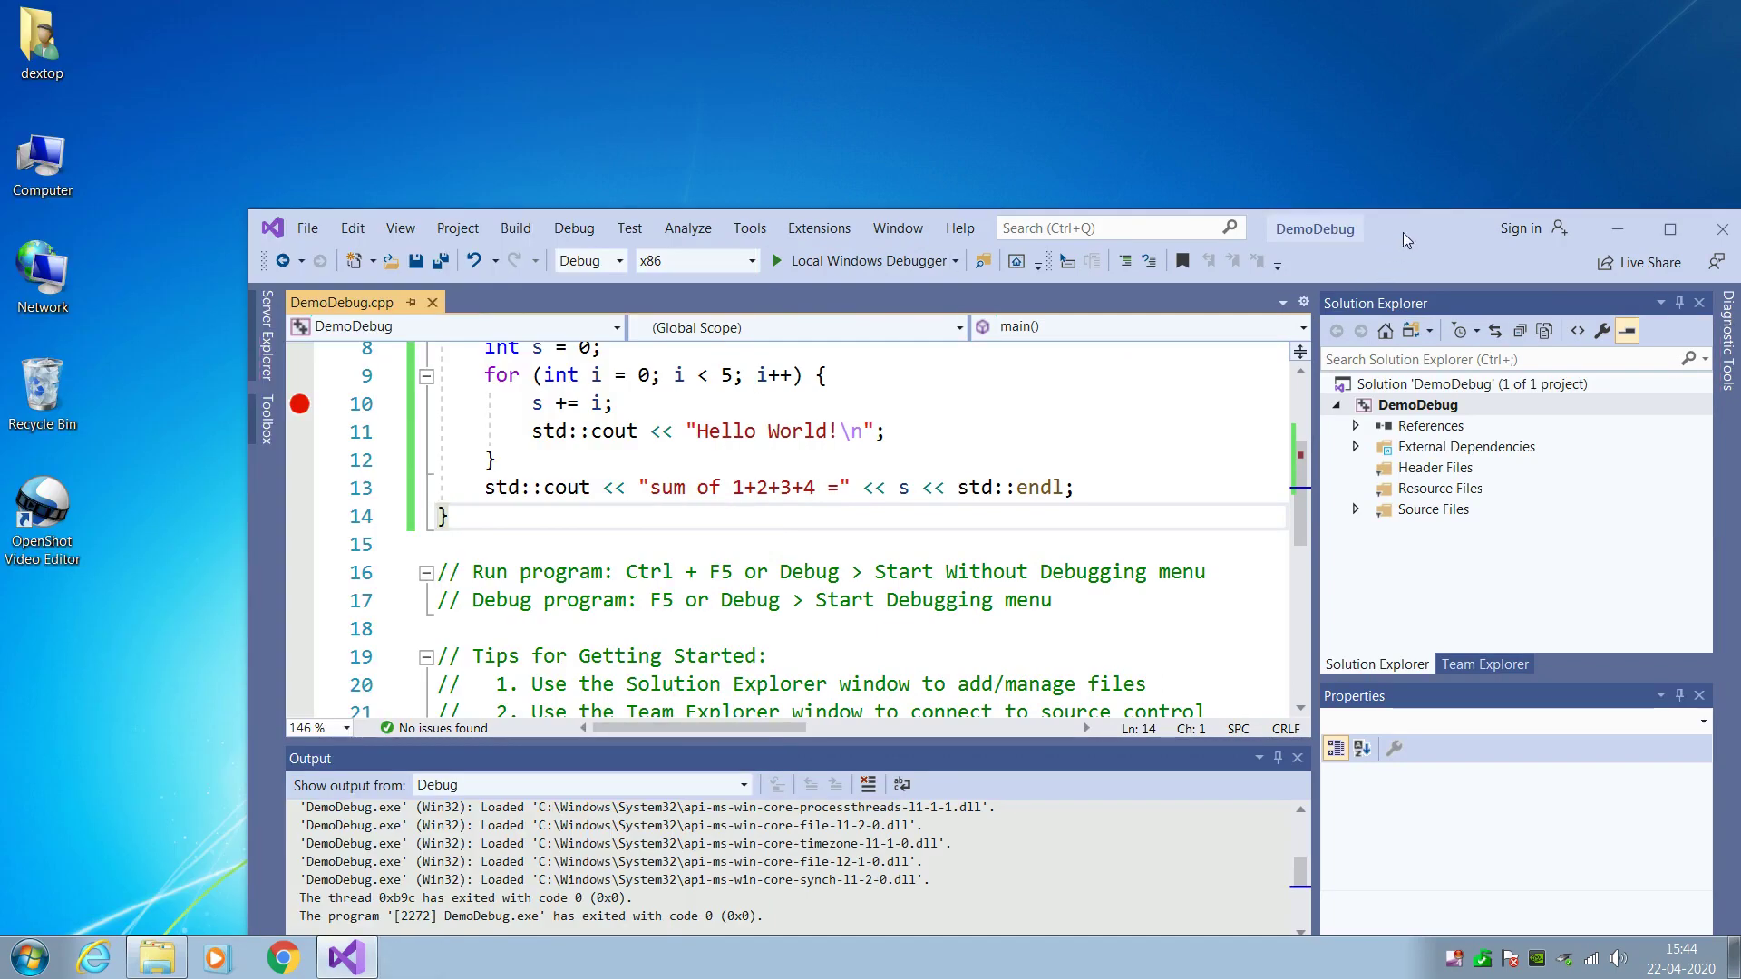
pyautogui.doubleClick(1402, 232)
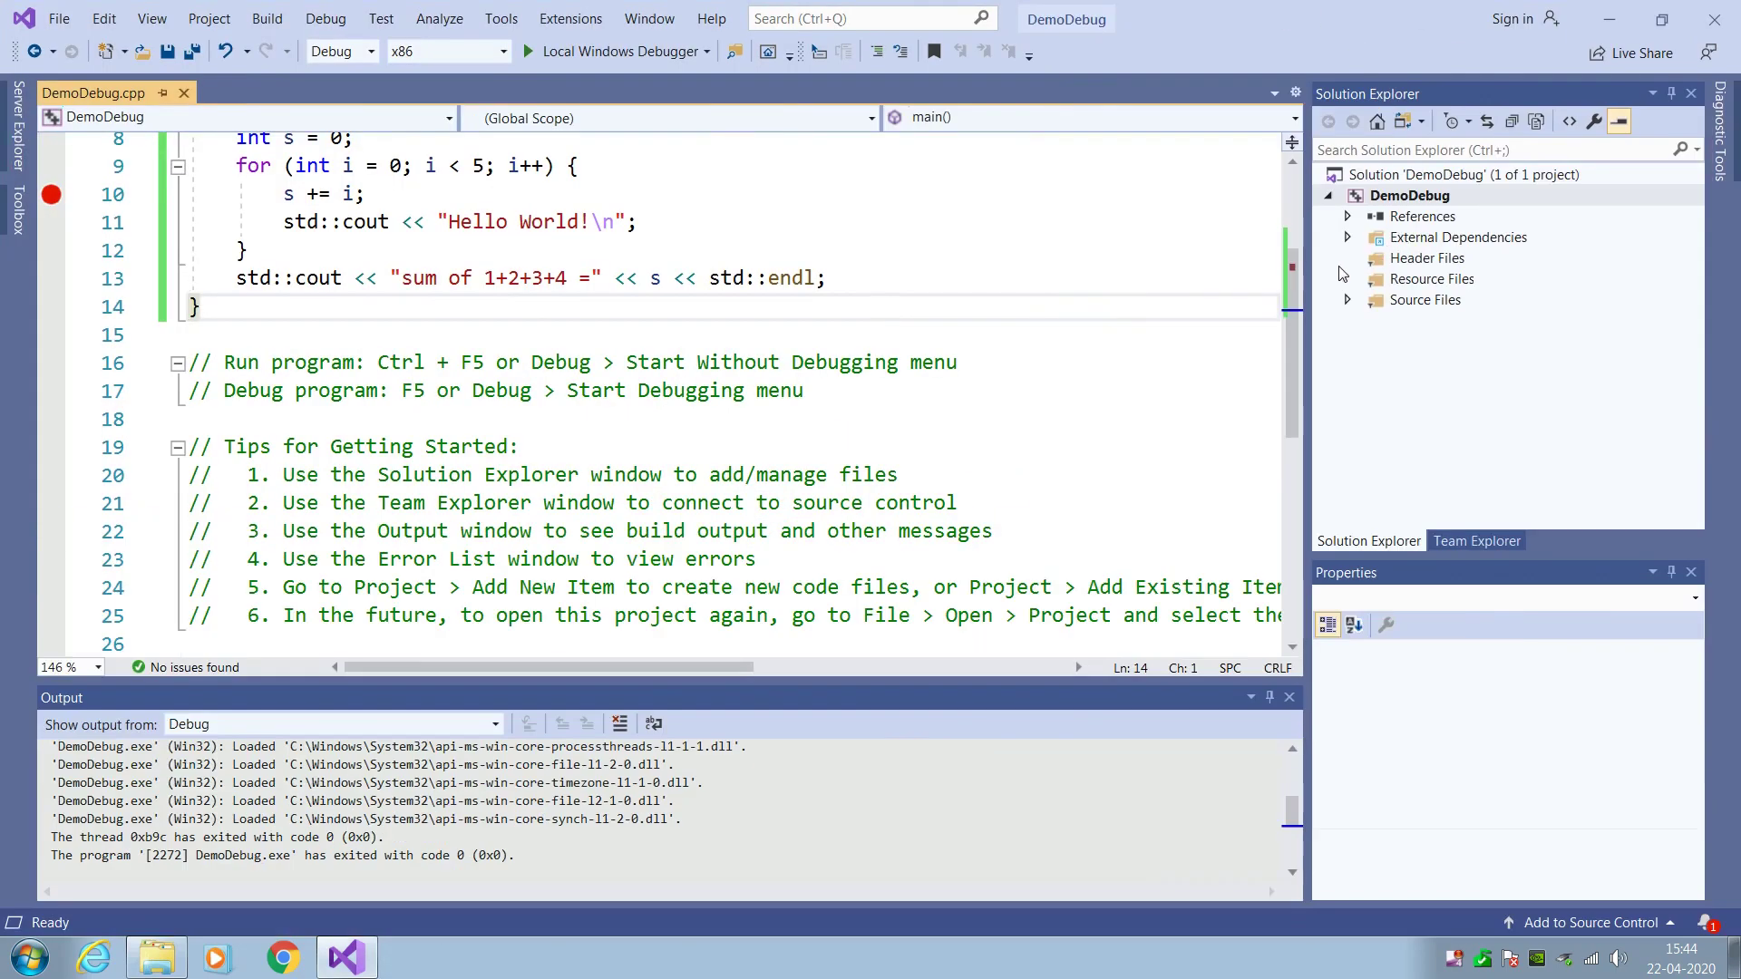